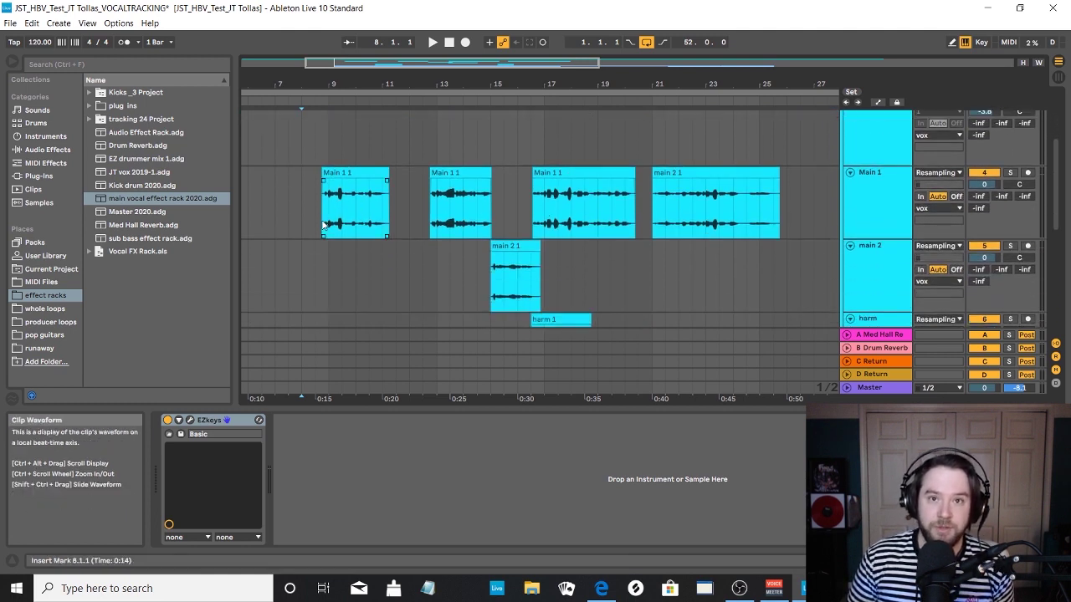
# - Review the arrangement's backing audio, vox group, tracking, Main 1 and main 2 tracks around bar 9
pyautogui.scroll(2, 608, 217)
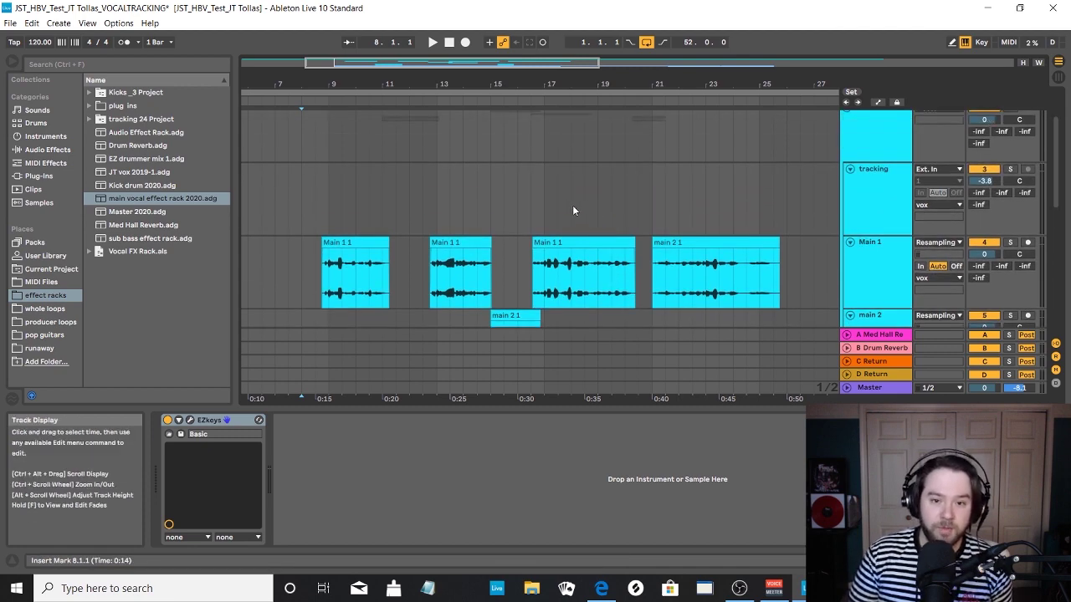
pyautogui.scroll(2, 572, 205)
pyautogui.click(332, 217)
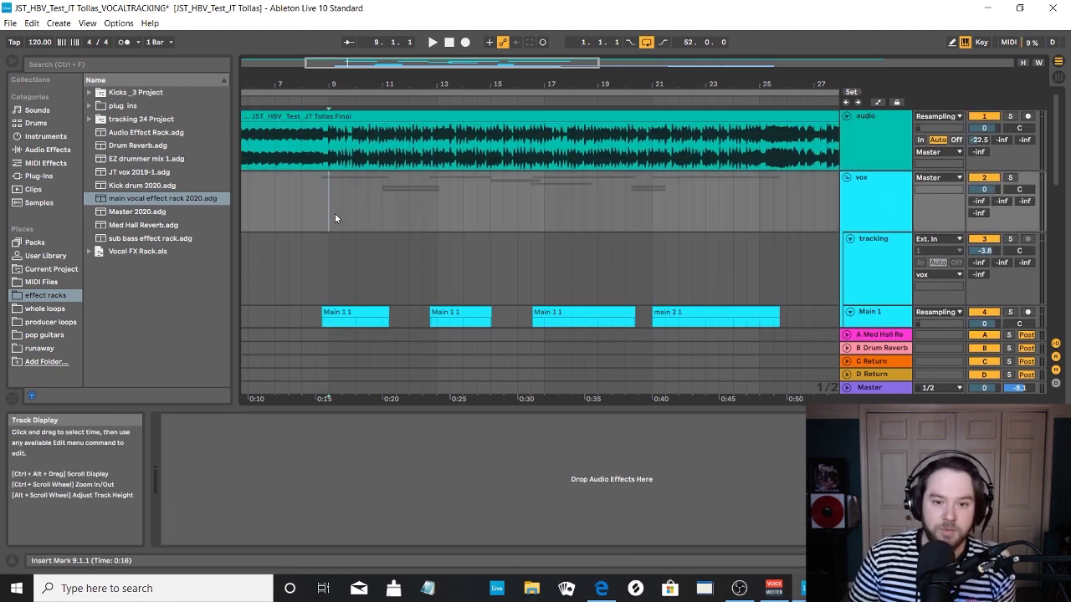
pyautogui.scroll(-1, 335, 215)
pyautogui.scroll(-1, 335, 222)
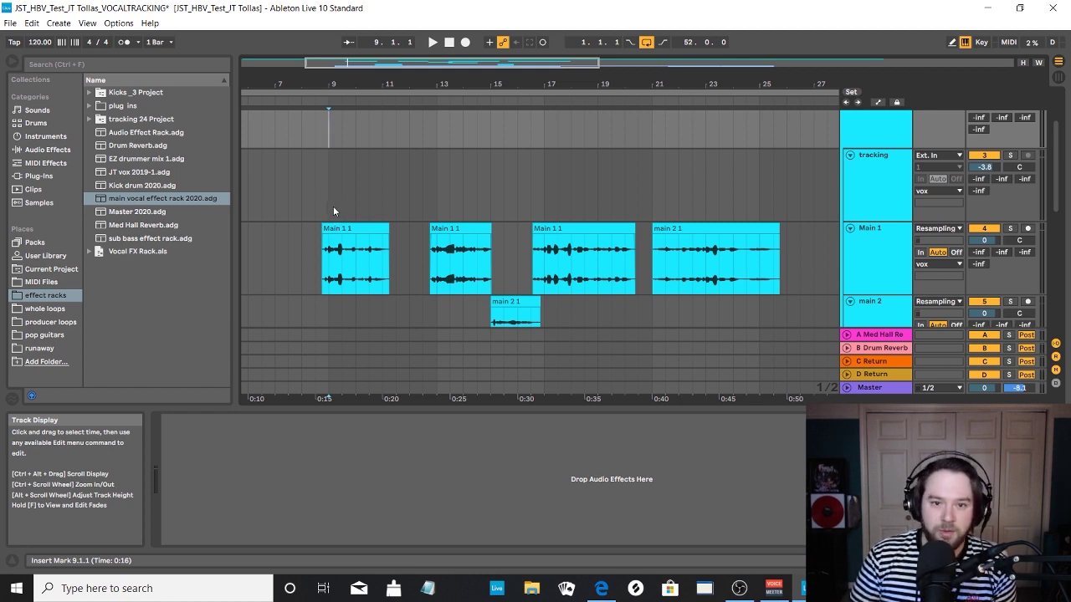
pyautogui.click(329, 216)
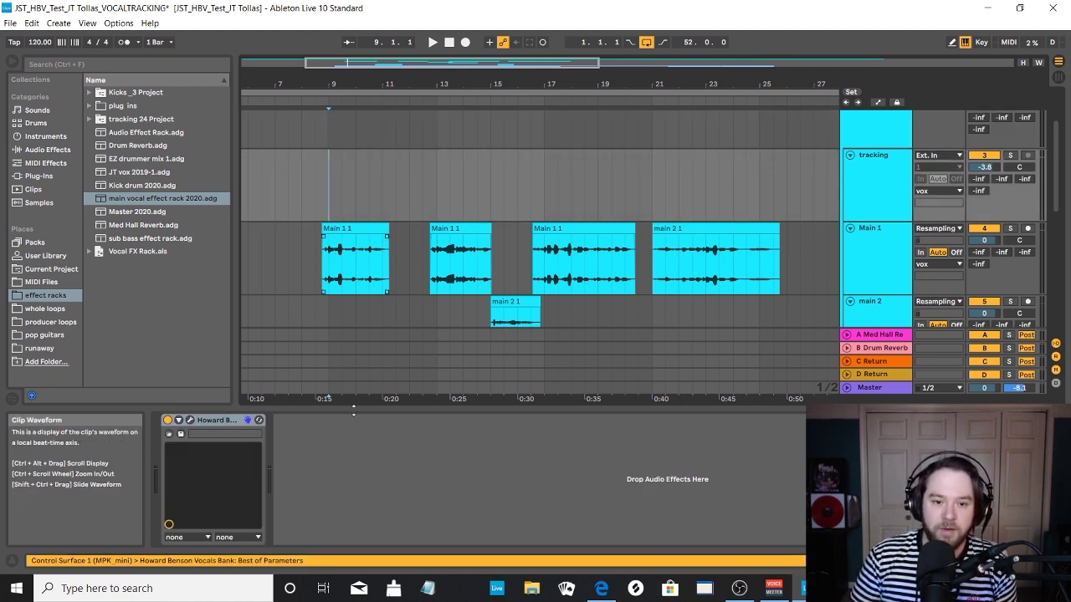
pyautogui.click(289, 275)
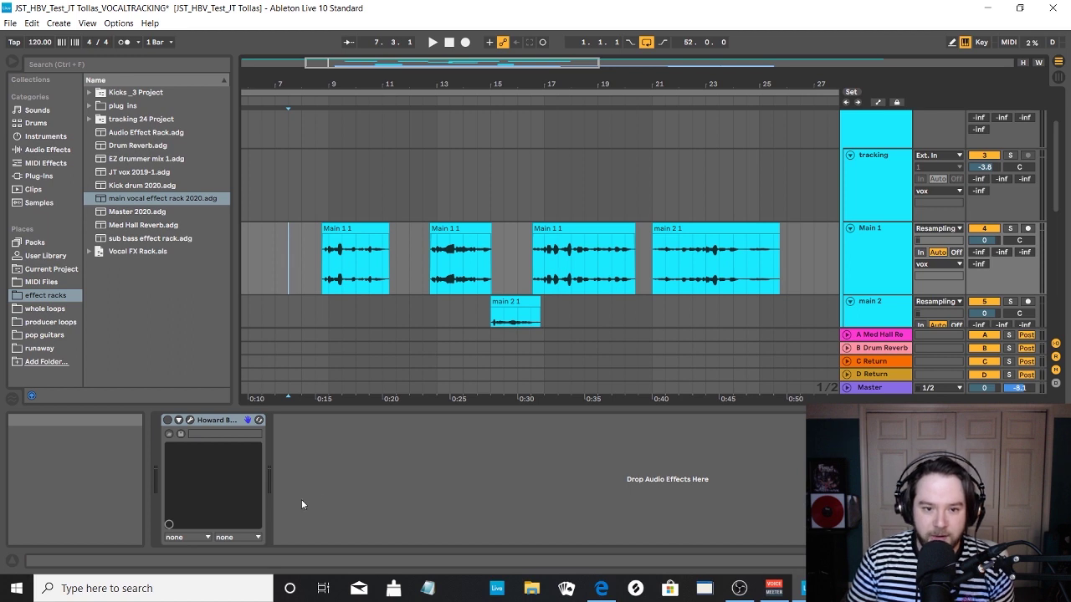
pyautogui.click(331, 279)
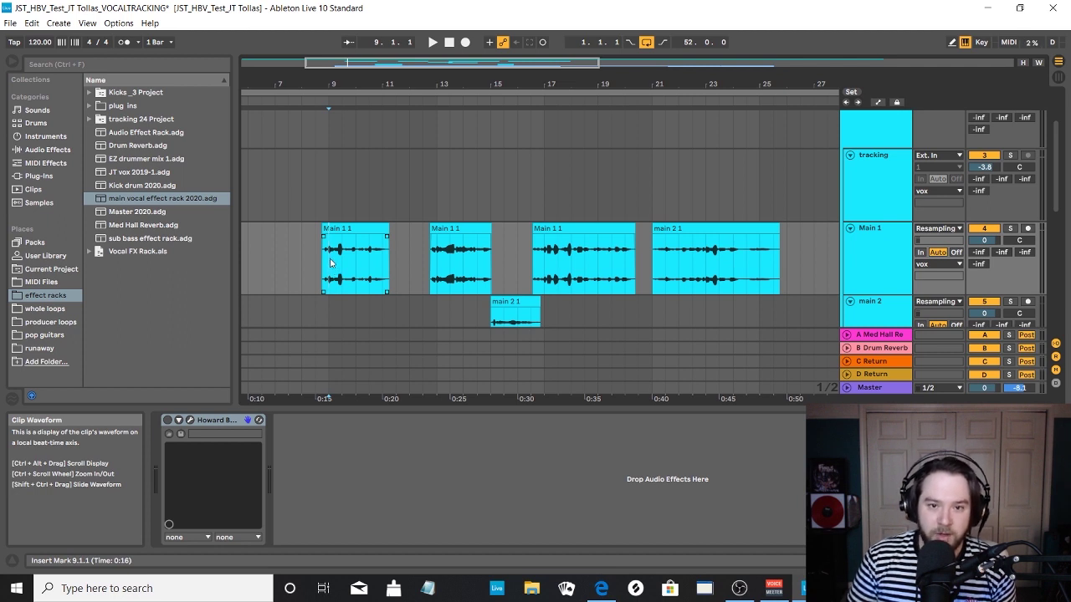
pyautogui.scroll(3, 333, 261)
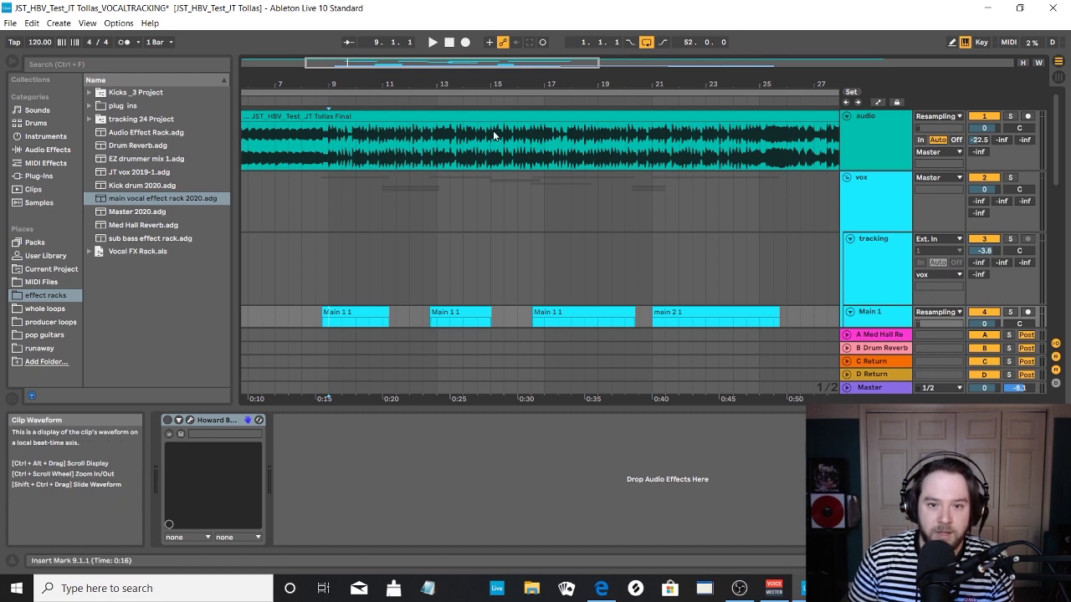
pyautogui.scroll(-3, 572, 251)
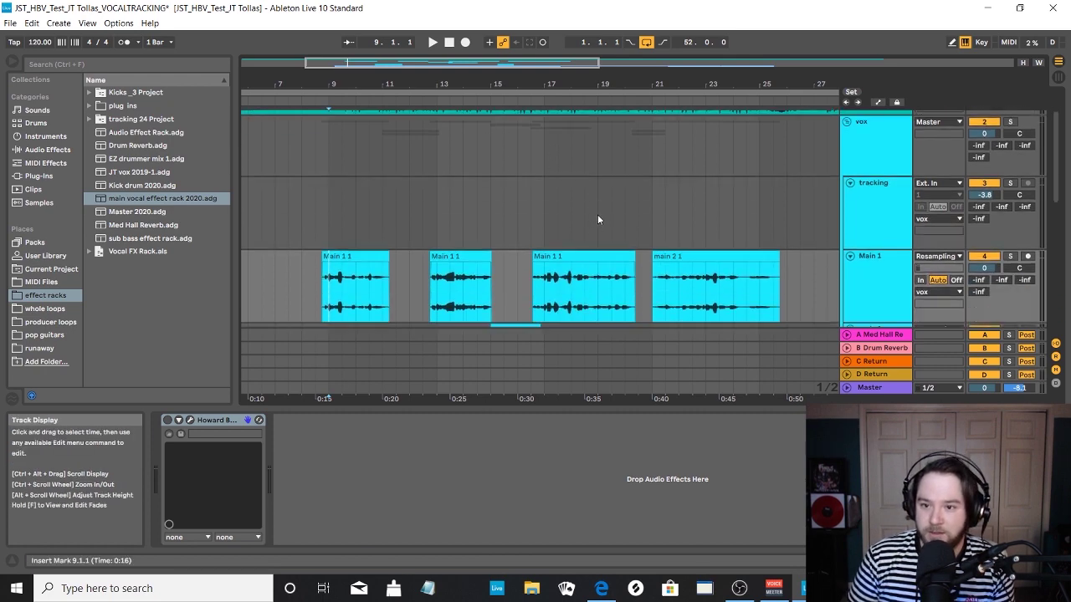
pyautogui.scroll(3, 596, 213)
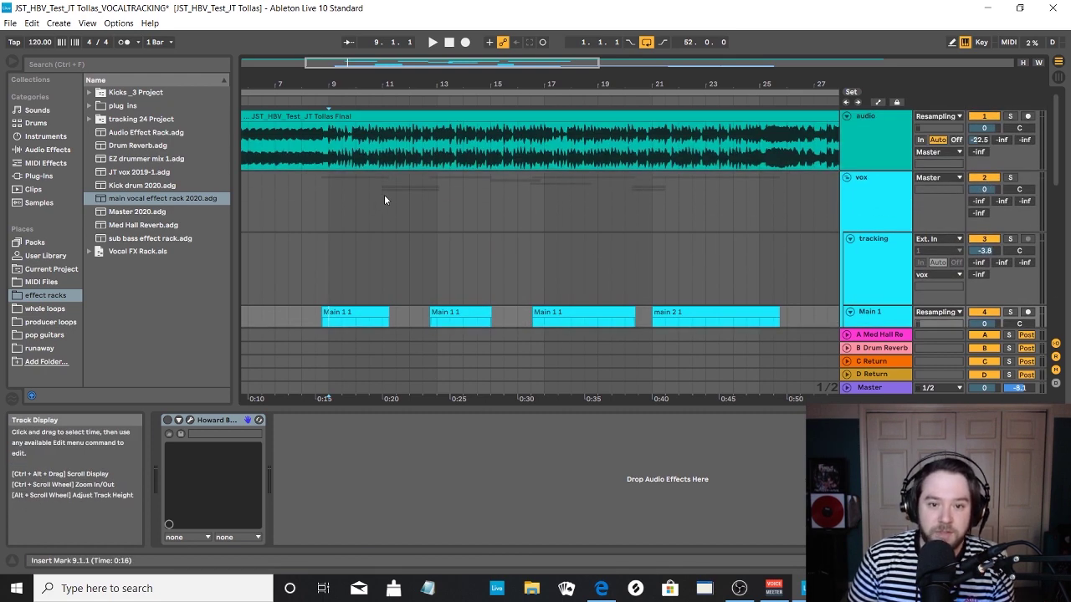
# - Open the Howard Benson Vocals plug-in on the tracking track and examine its modules from Vocals to Output
pyautogui.click(328, 254)
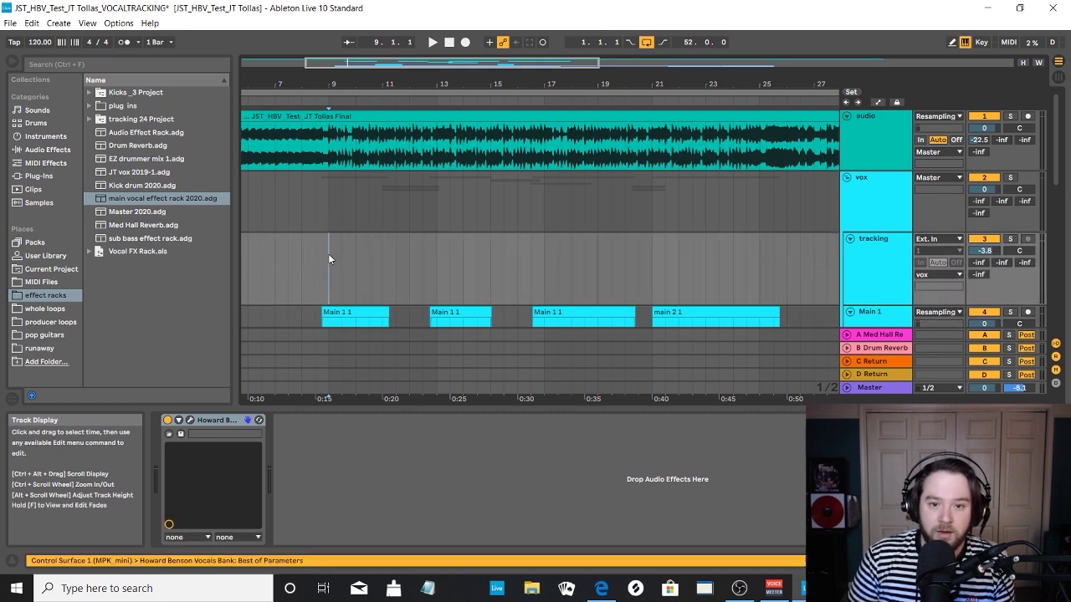
pyautogui.scroll(-2, 329, 255)
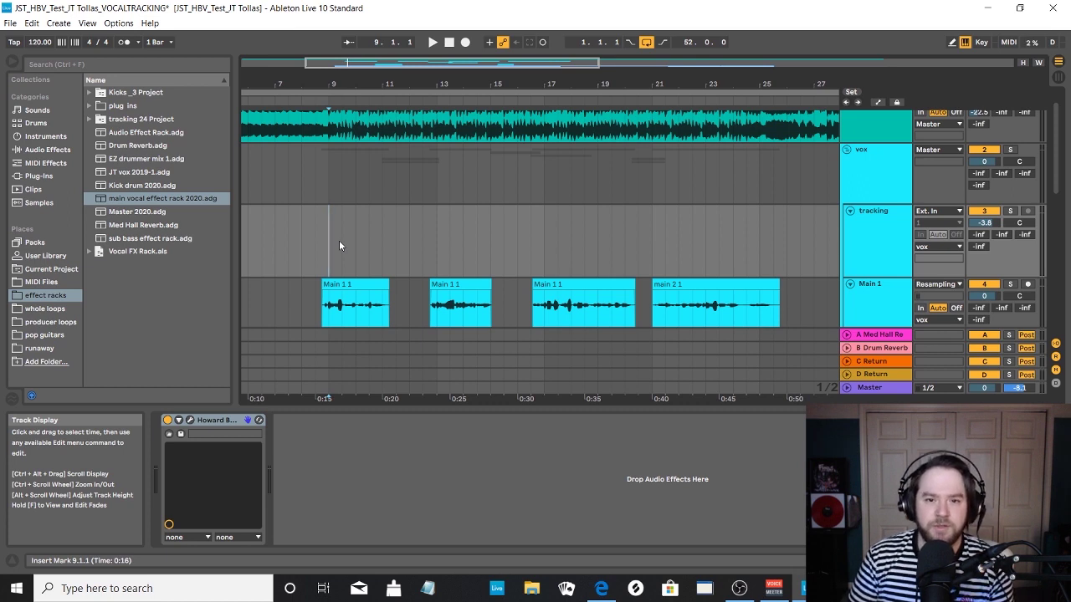
pyautogui.scroll(1, 339, 240)
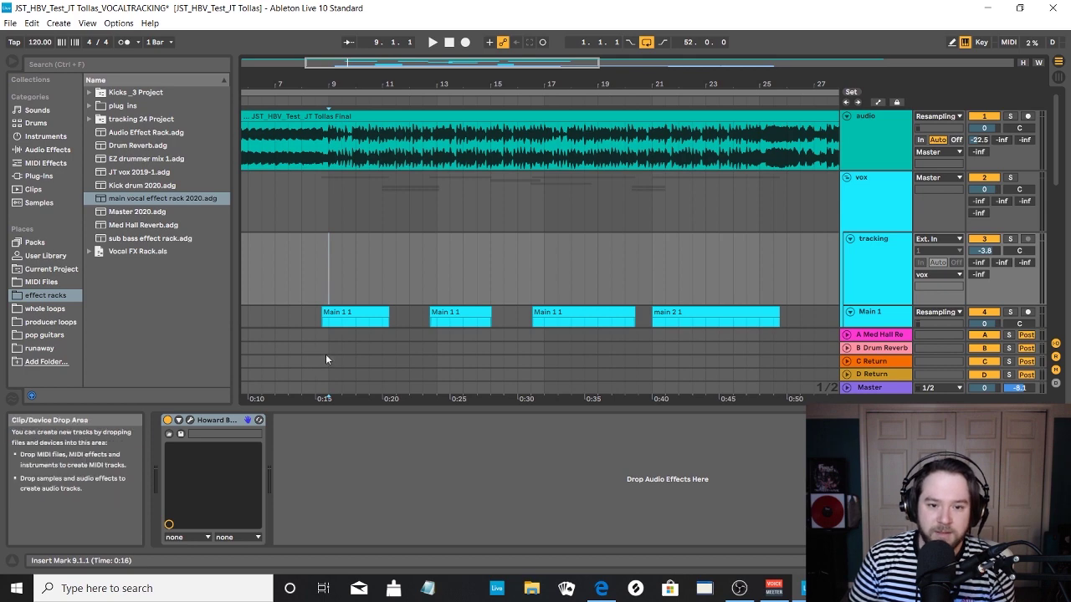
pyautogui.click(191, 425)
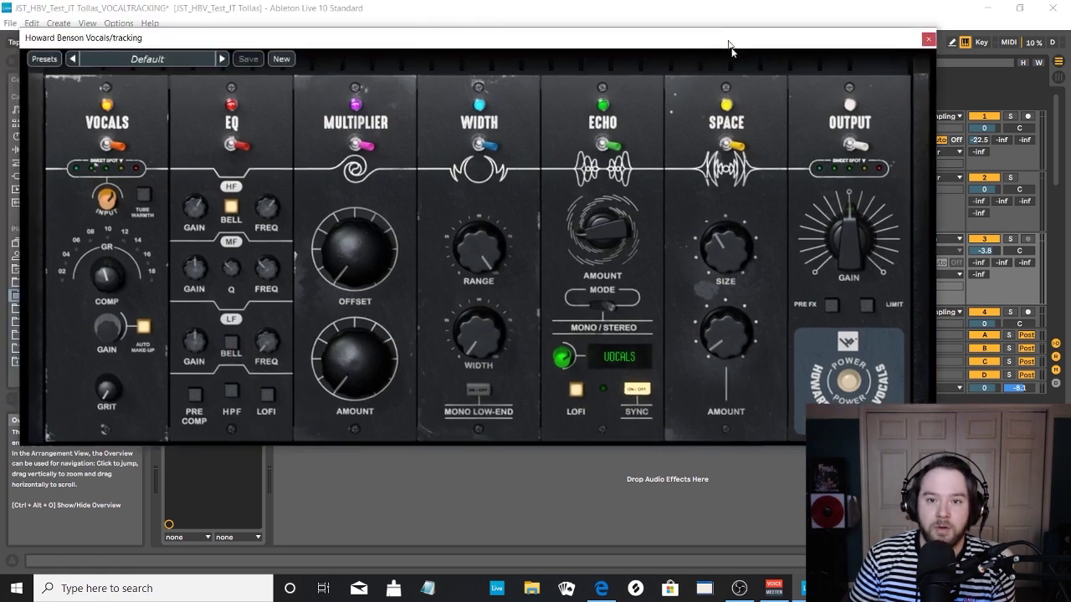
pyautogui.moveTo(729, 46); pyautogui.dragTo(759, 108)
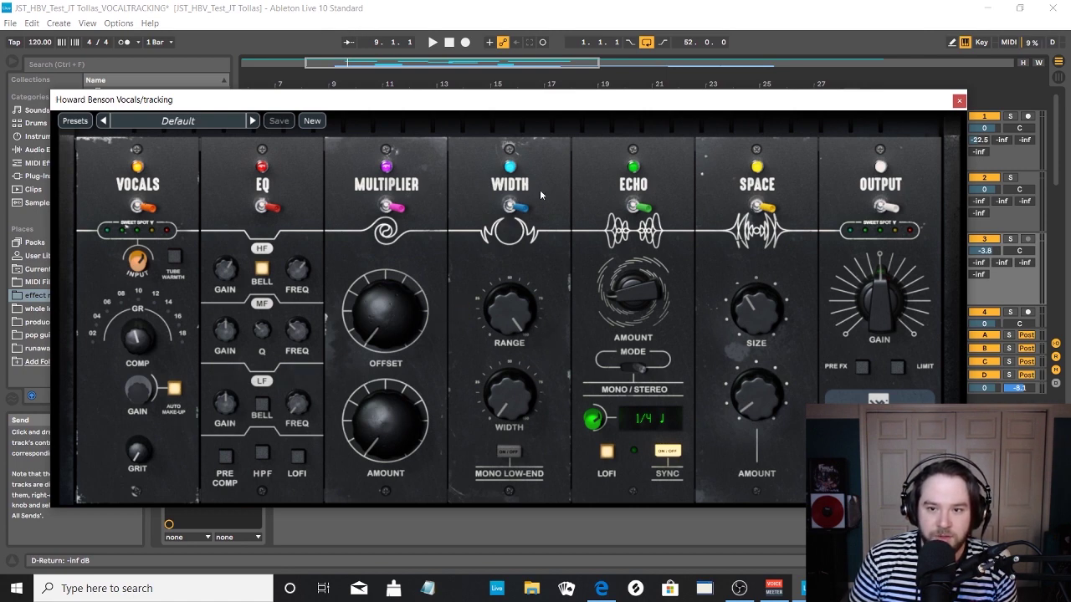
pyautogui.moveTo(551, 114)
pyautogui.mouseDown()
pyautogui.moveTo(555, 89)
pyautogui.moveTo(560, 100)
pyautogui.mouseUp()
pyautogui.moveTo(379, 272)
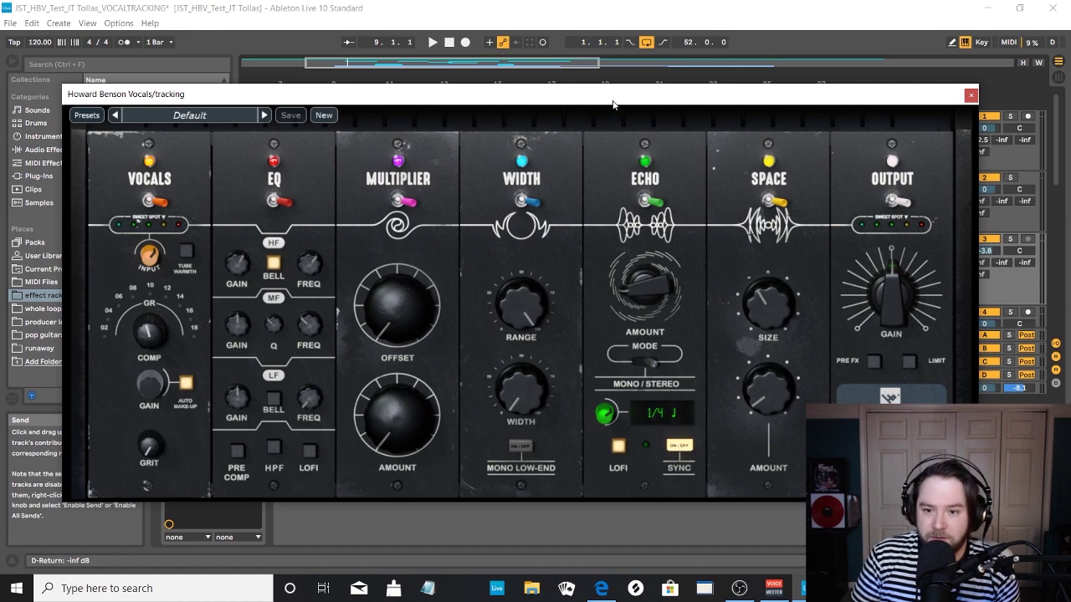
# - Move the plug-in window clear of the arrangement and deactivate Howard Benson Vocals on the tracking track
pyautogui.moveTo(613, 105); pyautogui.dragTo(574, 481)
pyautogui.press('u')
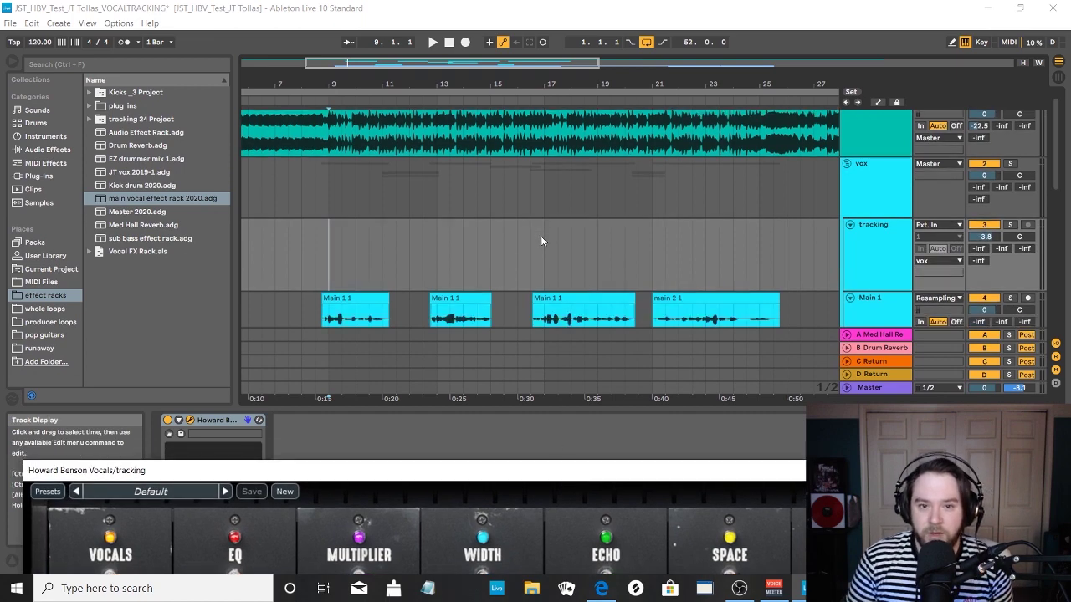
pyautogui.scroll(-2, 540, 236)
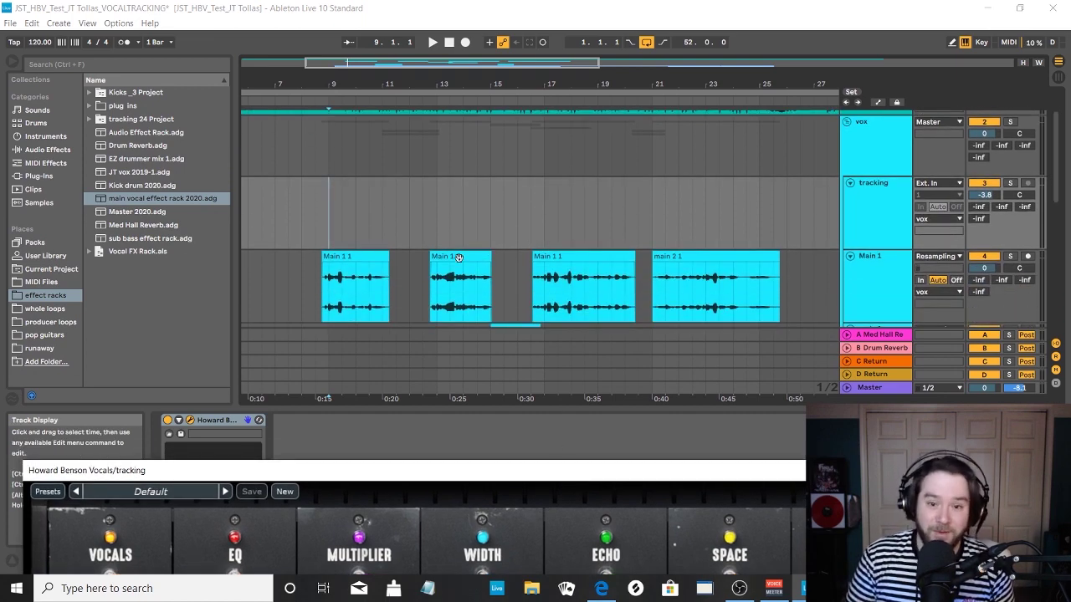
pyautogui.scroll(-1, 535, 234)
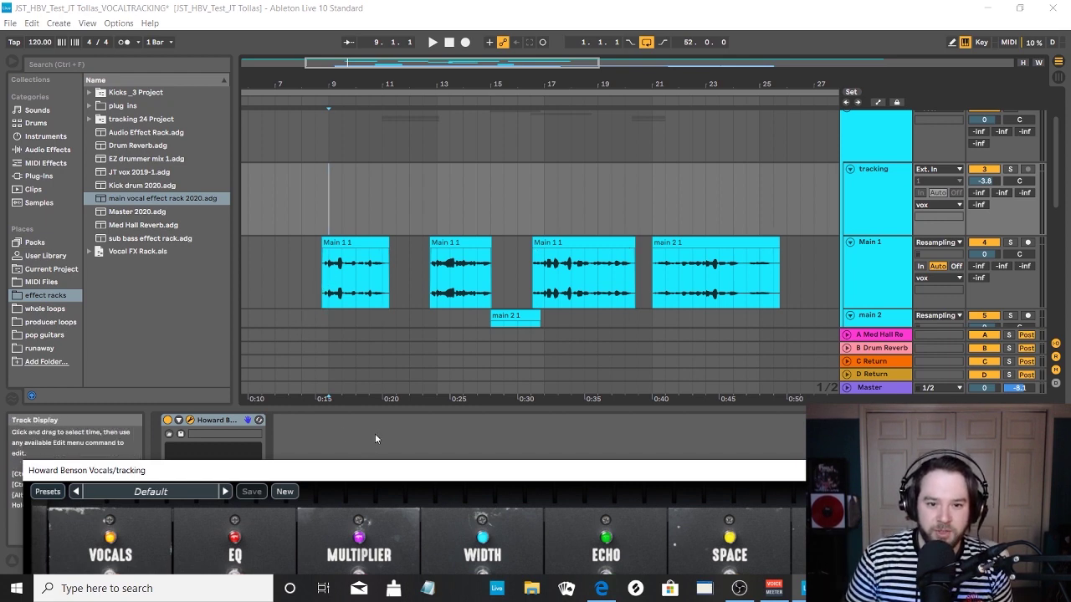
pyautogui.moveTo(368, 476); pyautogui.dragTo(393, 122)
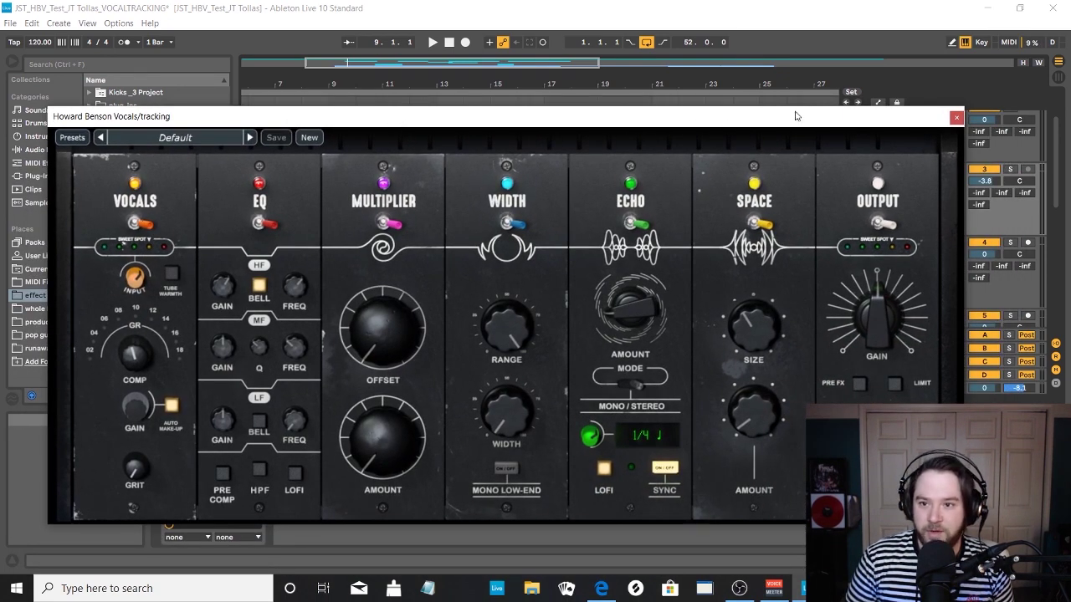
pyautogui.moveTo(796, 114); pyautogui.dragTo(812, 482)
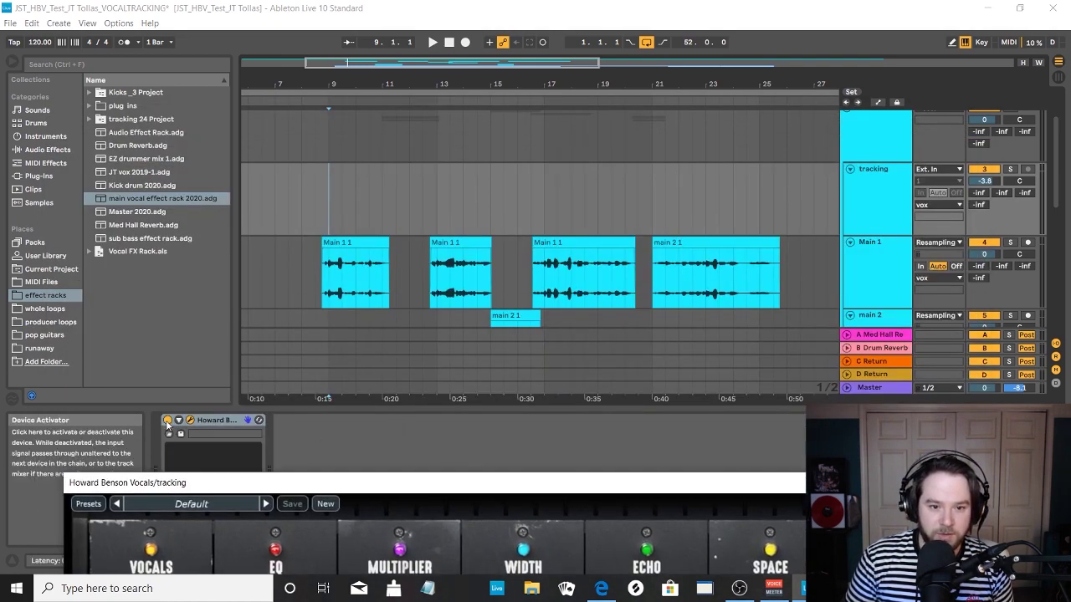
pyautogui.click(168, 421)
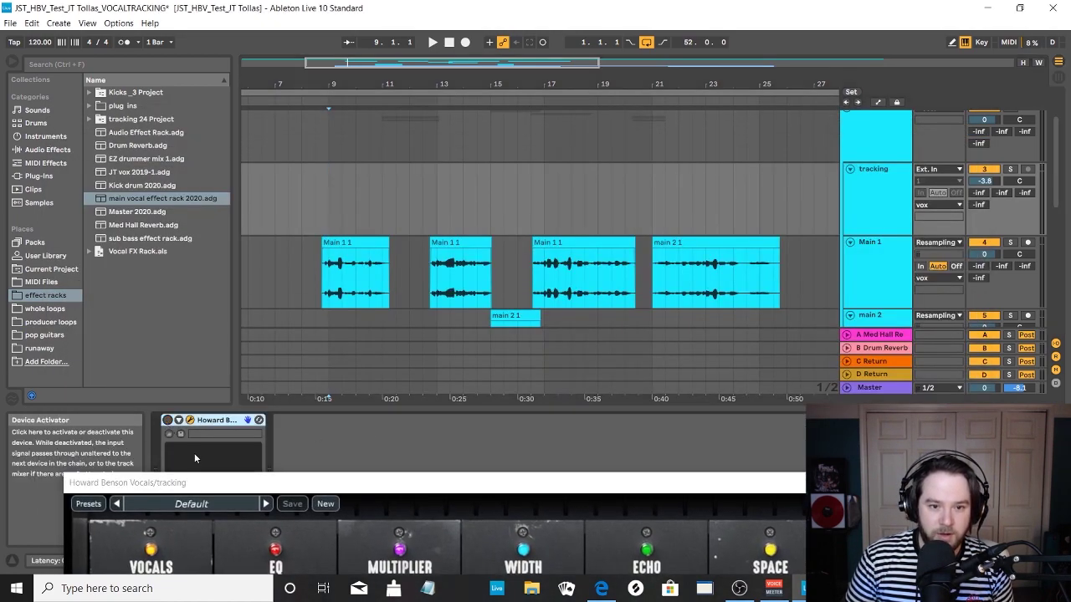
# - Inspect the Main 1, BGV and bgv tracks and the devices loaded on them
pyautogui.click(317, 287)
pyautogui.scroll(3, 946, 263)
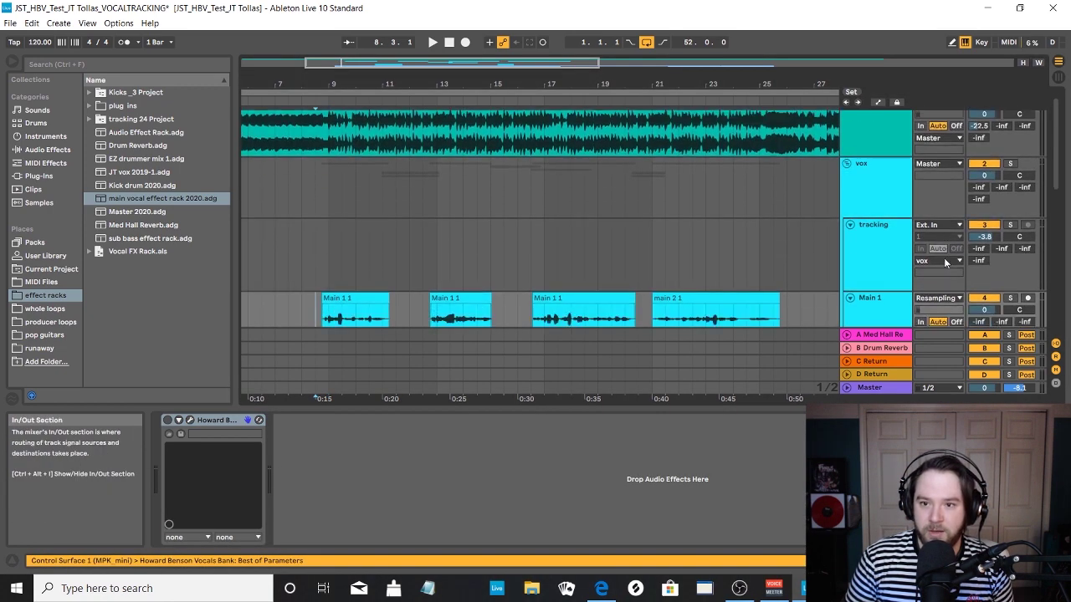
pyautogui.scroll(-6, 946, 263)
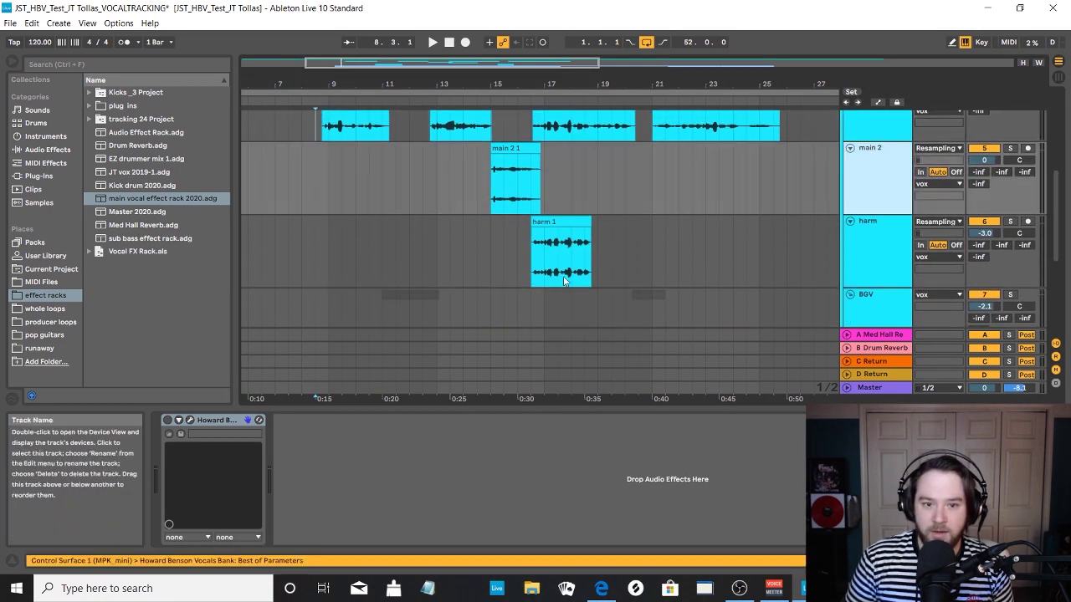
pyautogui.click(871, 309)
pyautogui.click(850, 295)
pyautogui.scroll(-3, 873, 251)
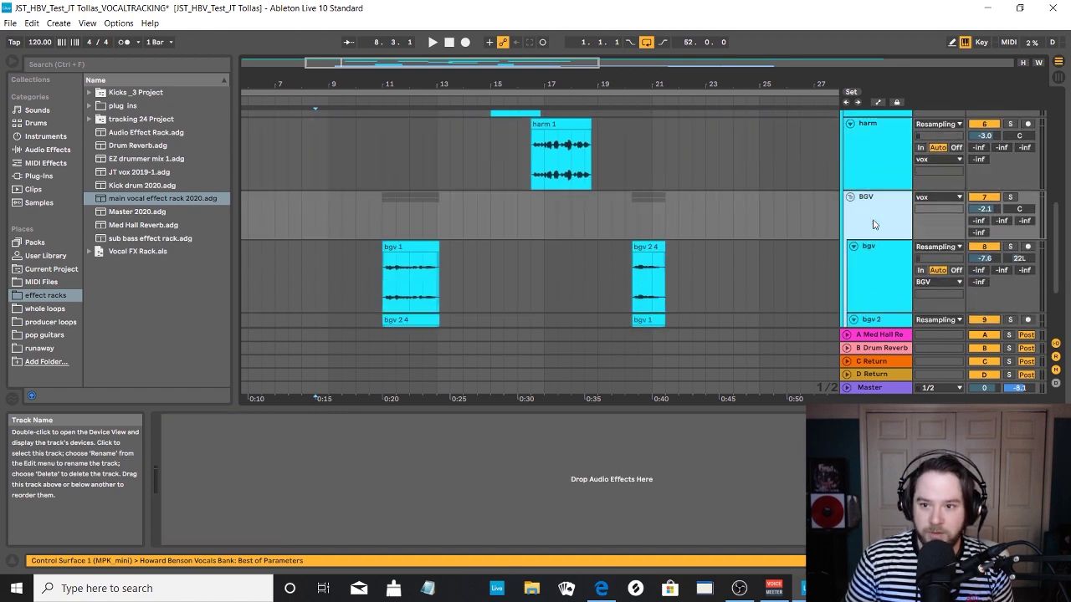
pyautogui.click(870, 267)
pyautogui.scroll(-3, 866, 289)
pyautogui.scroll(5, 853, 268)
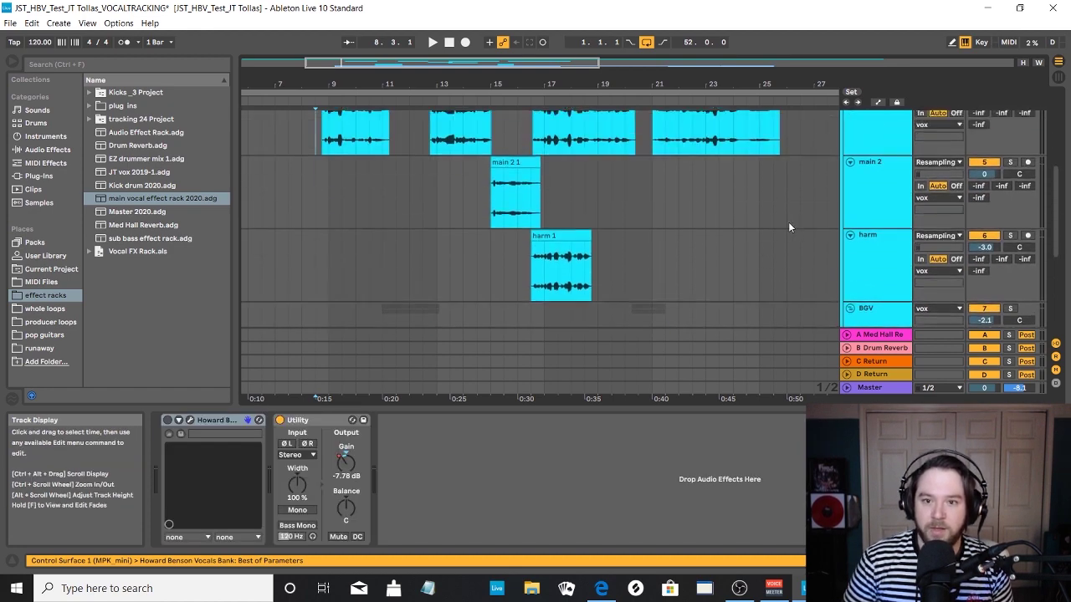
# - Play the arrangement from bar 8 to hear the vocals with the Main 1 plug-in bypassed, and stop playback
pyautogui.click(301, 201)
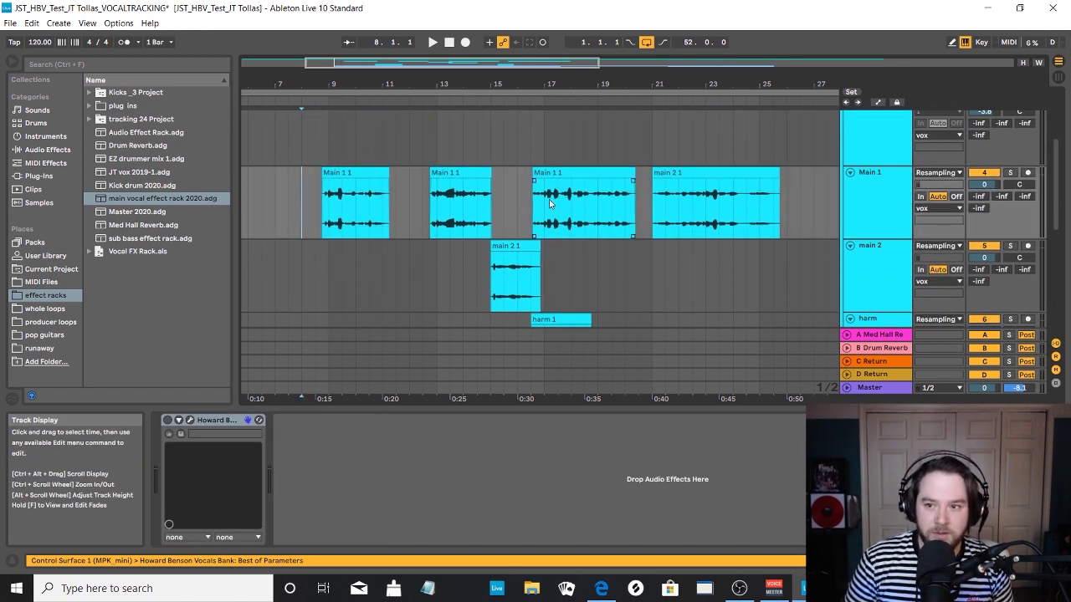
pyautogui.scroll(1, 599, 250)
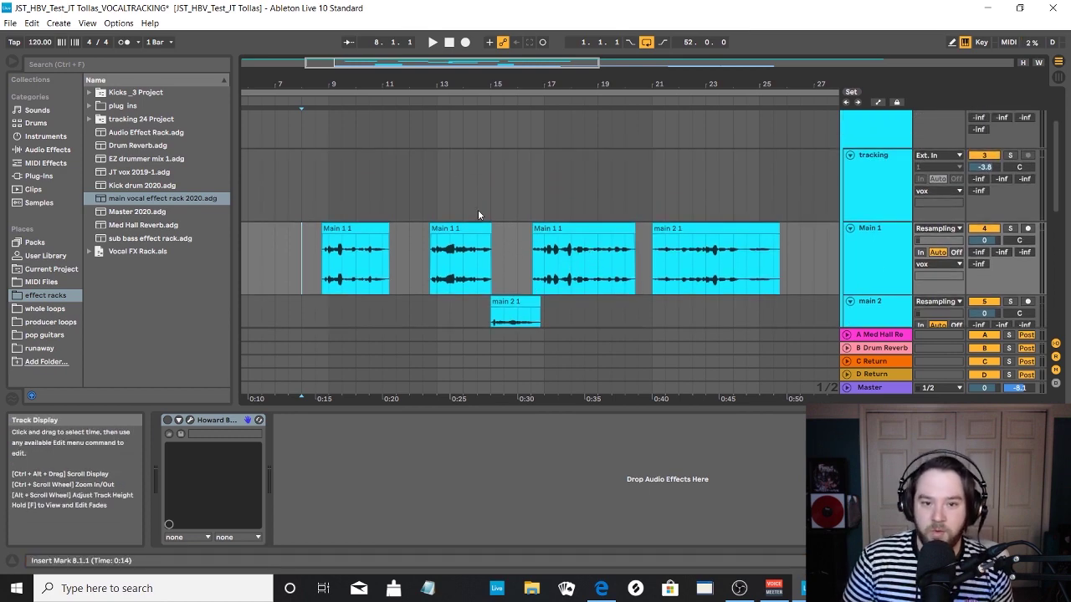
pyautogui.scroll(1, 478, 209)
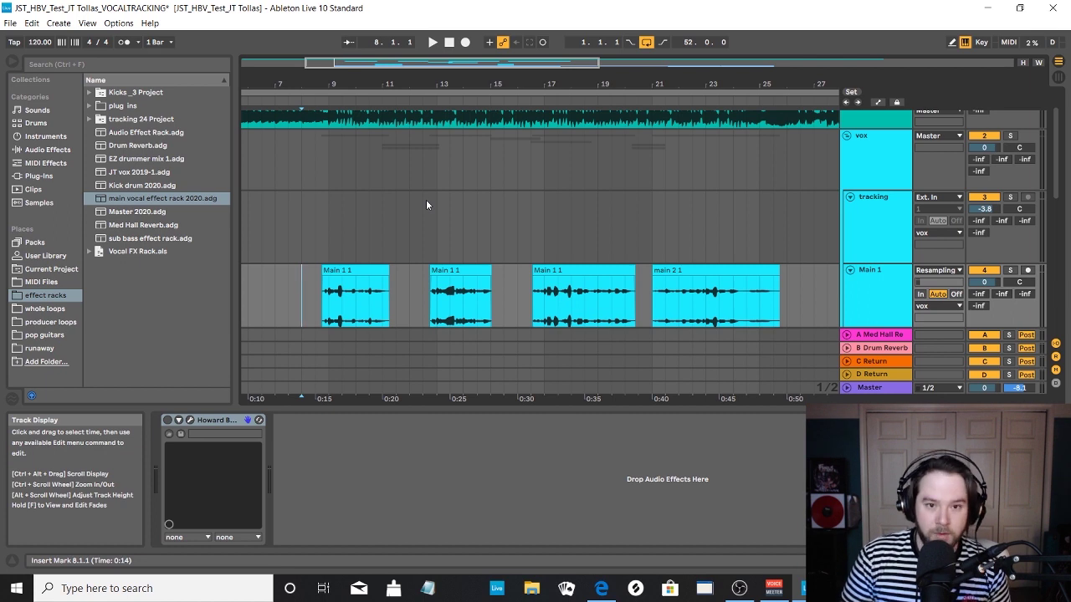
pyautogui.press('space')
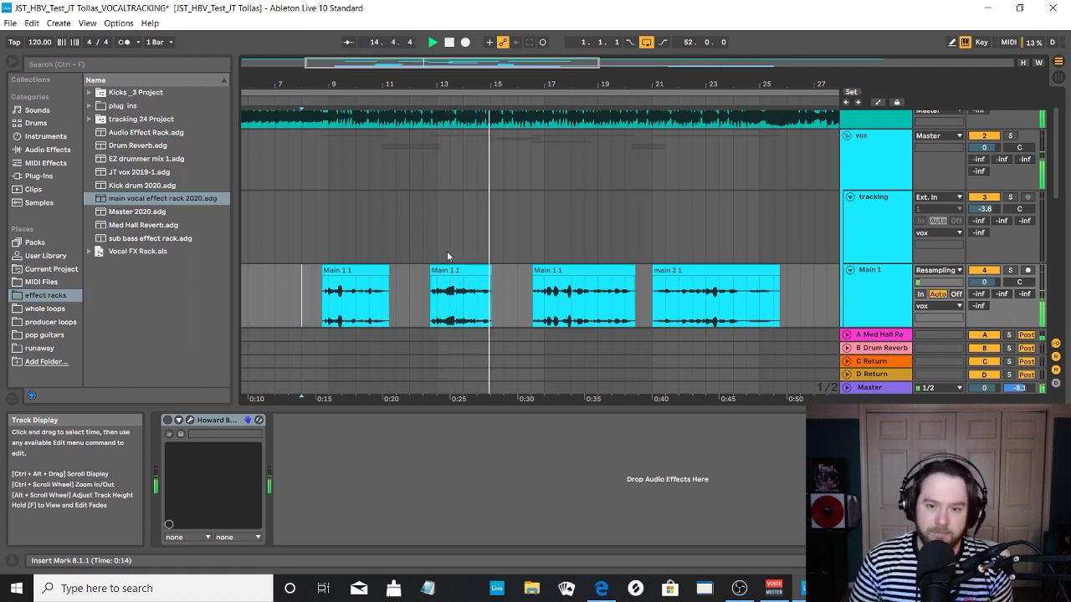
pyautogui.scroll(-1, 508, 259)
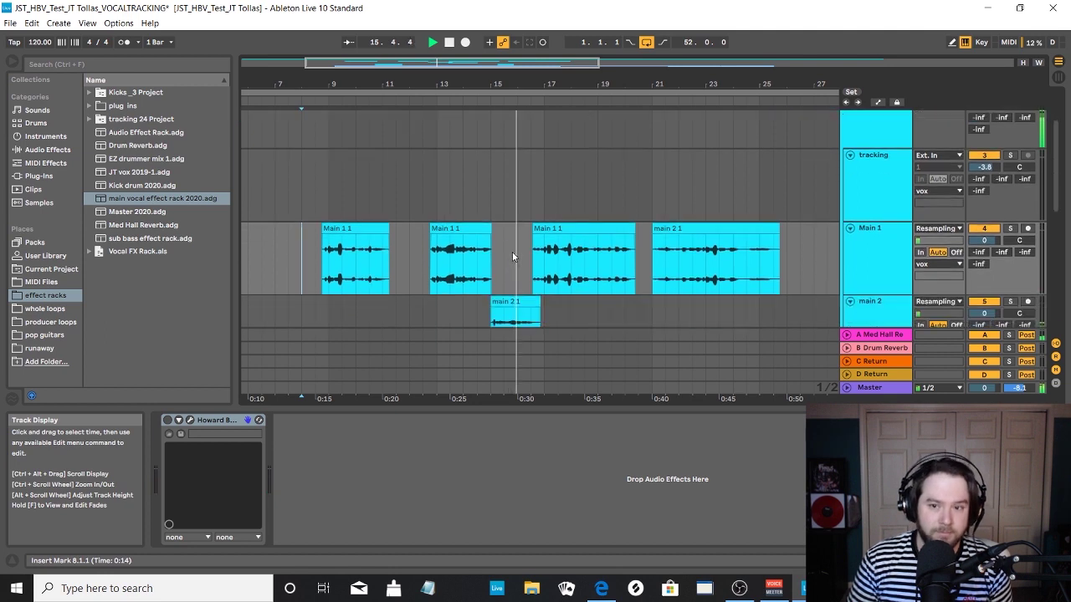
pyautogui.click(451, 49)
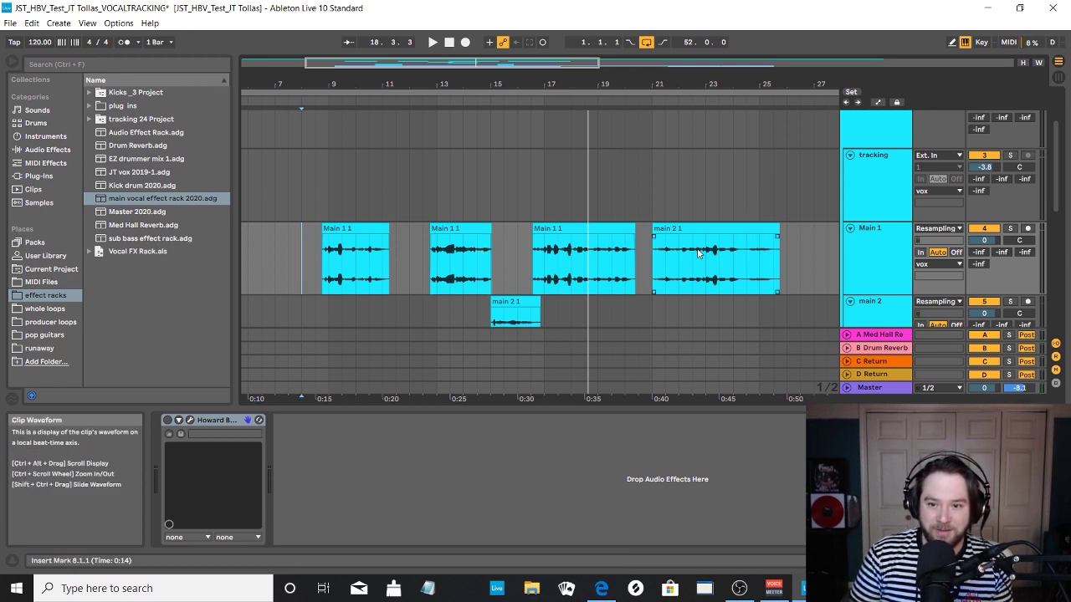
# - Activate Howard Benson Vocals on the Main 1 track and open its plug-in window
pyautogui.click(311, 258)
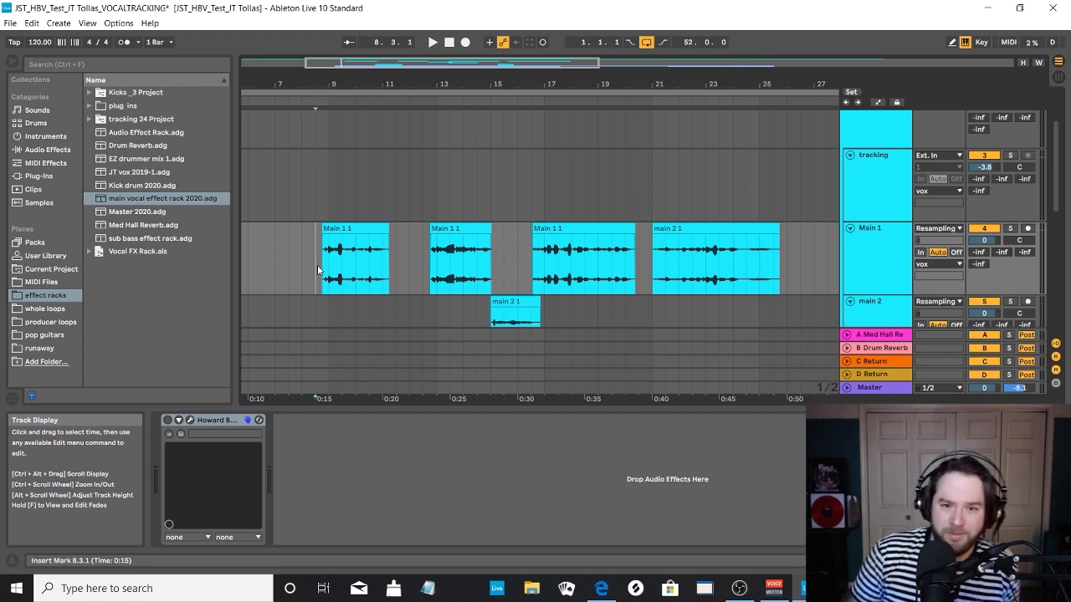
pyautogui.click(169, 421)
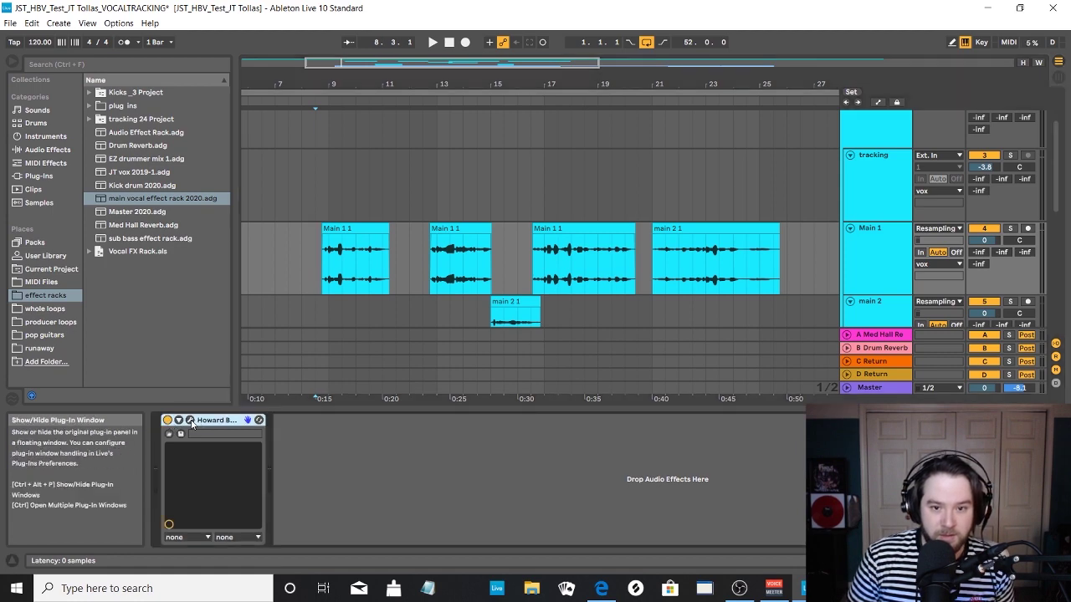
pyautogui.click(191, 420)
pyautogui.moveTo(555, 101); pyautogui.dragTo(583, 291)
pyautogui.click(646, 277)
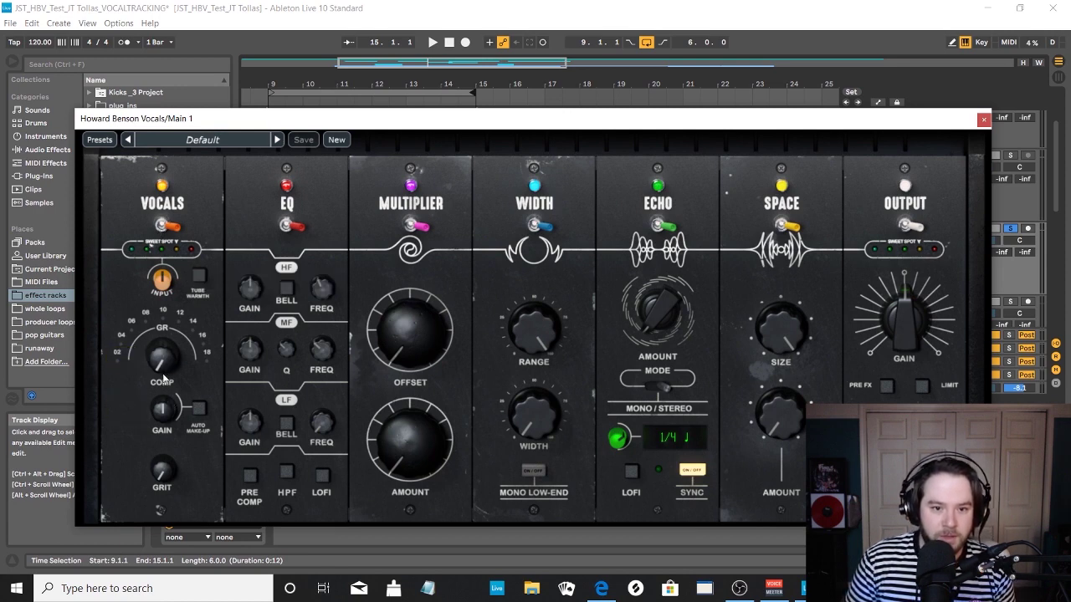
# - Raise the Comp amount in the Vocals module to about 66.7
pyautogui.moveTo(162, 369)
pyautogui.moveTo(162, 369); pyautogui.dragTo(170, 345)
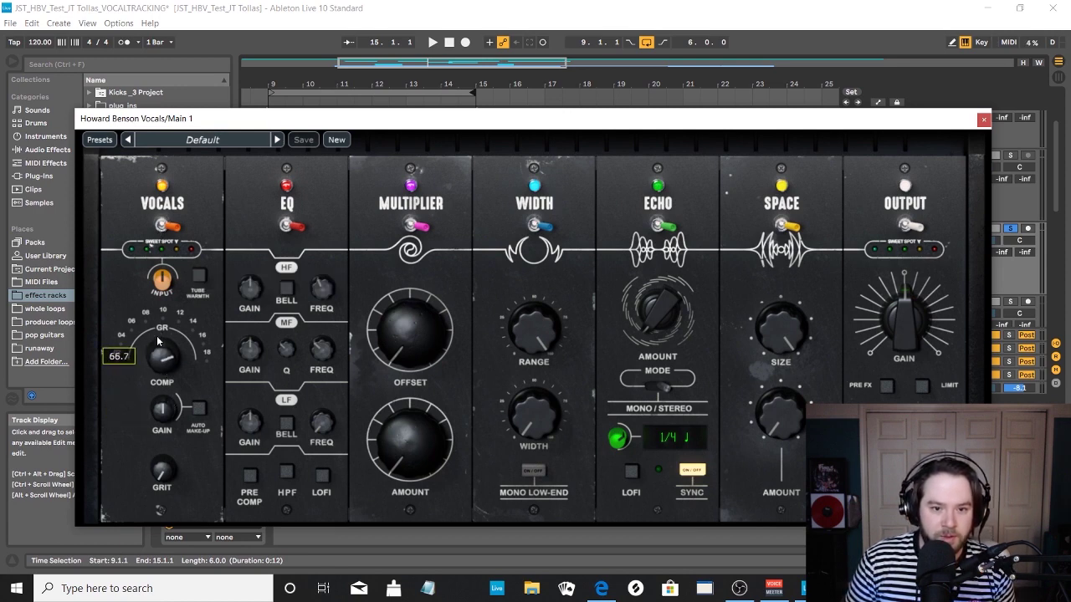
# - Play the Main 1 vocals and raise the Comp amount in the Vocals module further, toward its maximum
pyautogui.press('space')
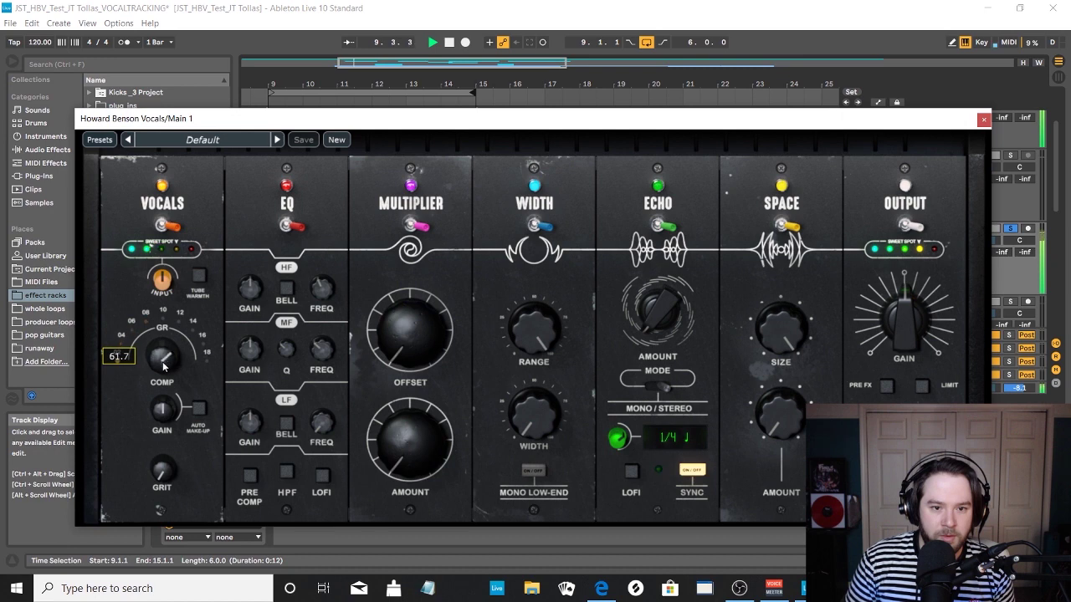
pyautogui.scroll(3, 163, 361)
pyautogui.scroll(-4, 163, 361)
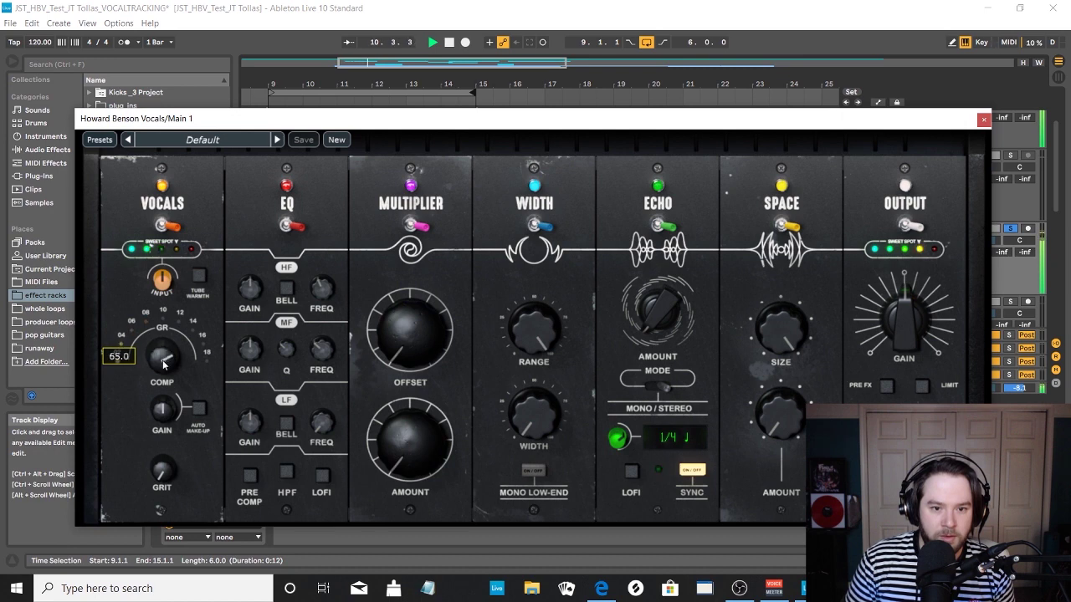
pyautogui.moveTo(163, 361); pyautogui.dragTo(164, 330)
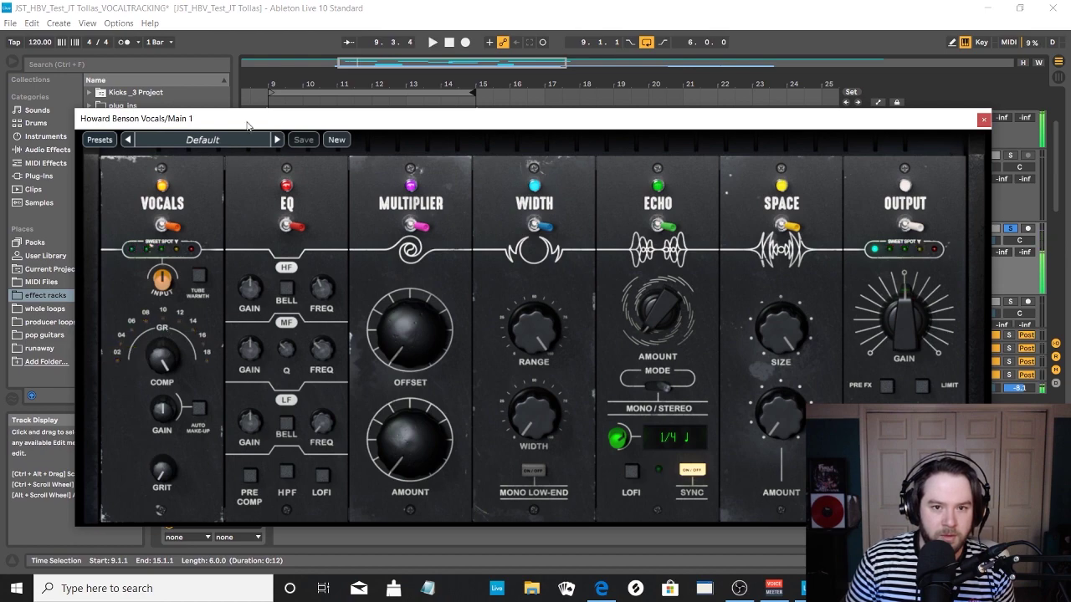
# - Extend the loop's start back to 8.3.1 in the arrangement, moving the plug-in window out of the way and back
pyautogui.moveTo(209, 118); pyautogui.dragTo(213, 374)
pyautogui.press('space')
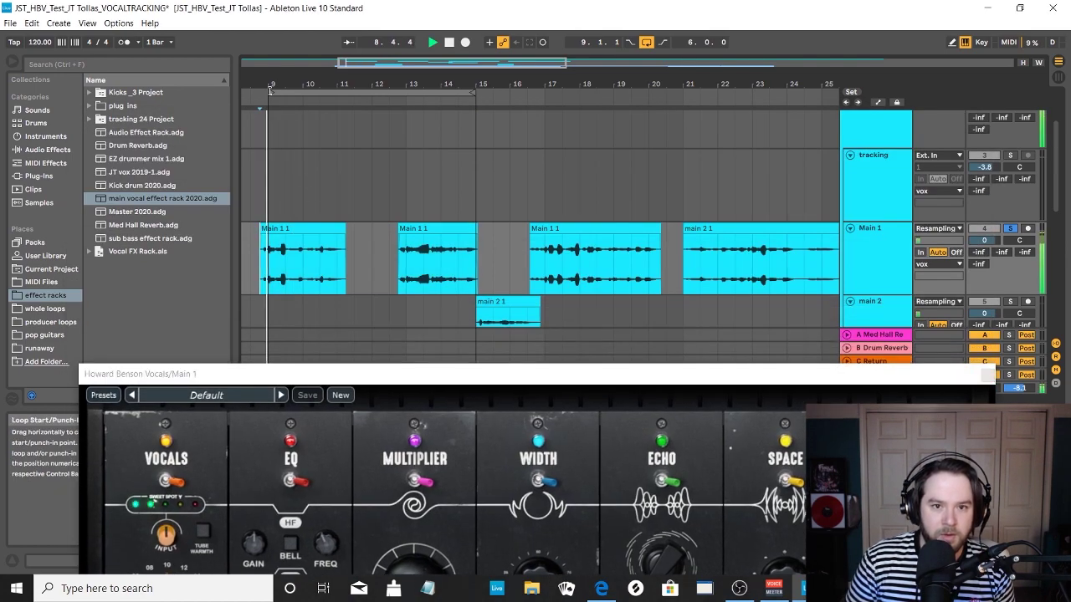
pyautogui.moveTo(267, 91); pyautogui.dragTo(251, 91)
pyautogui.moveTo(292, 373); pyautogui.dragTo(288, 105)
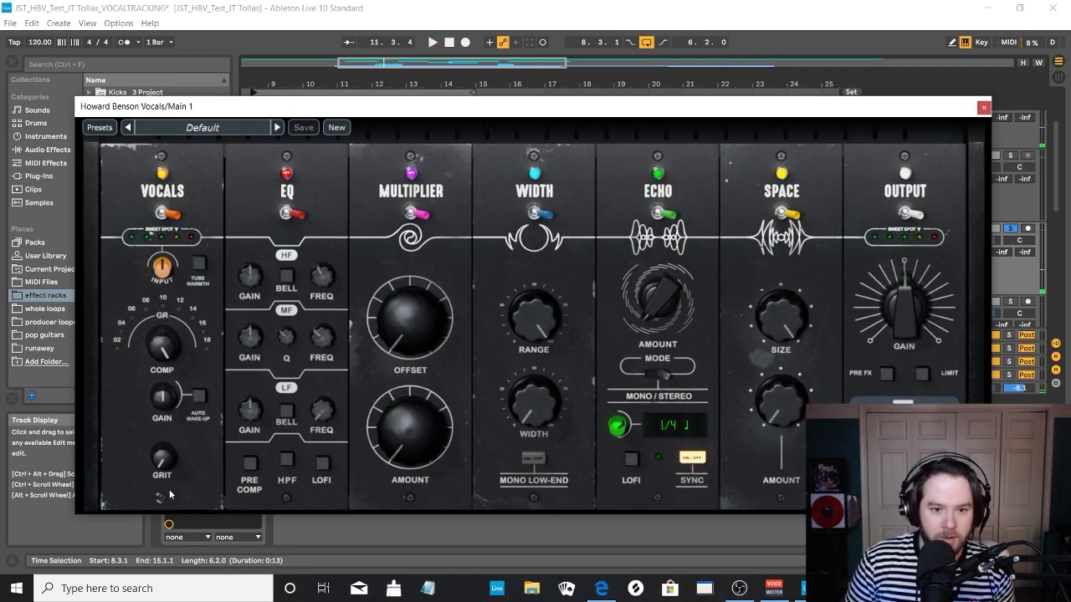
# - Audition the Grit control in the Vocals module during playback and leave it at 0.0
pyautogui.moveTo(162, 467)
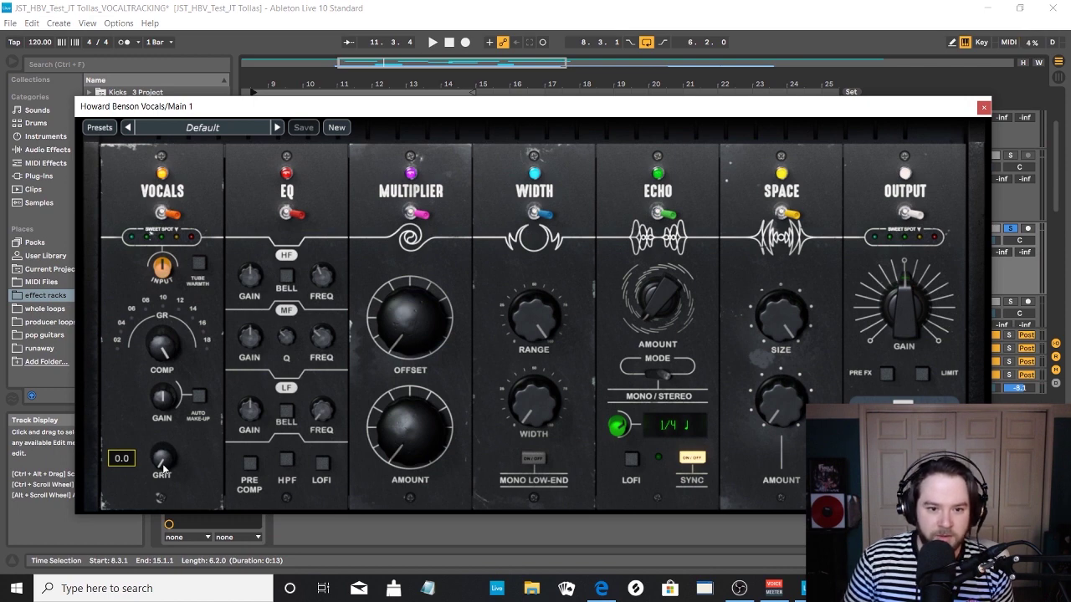
pyautogui.moveTo(162, 467)
pyautogui.mouseDown()
pyautogui.moveTo(157, 419)
pyautogui.moveTo(152, 484)
pyautogui.mouseUp()
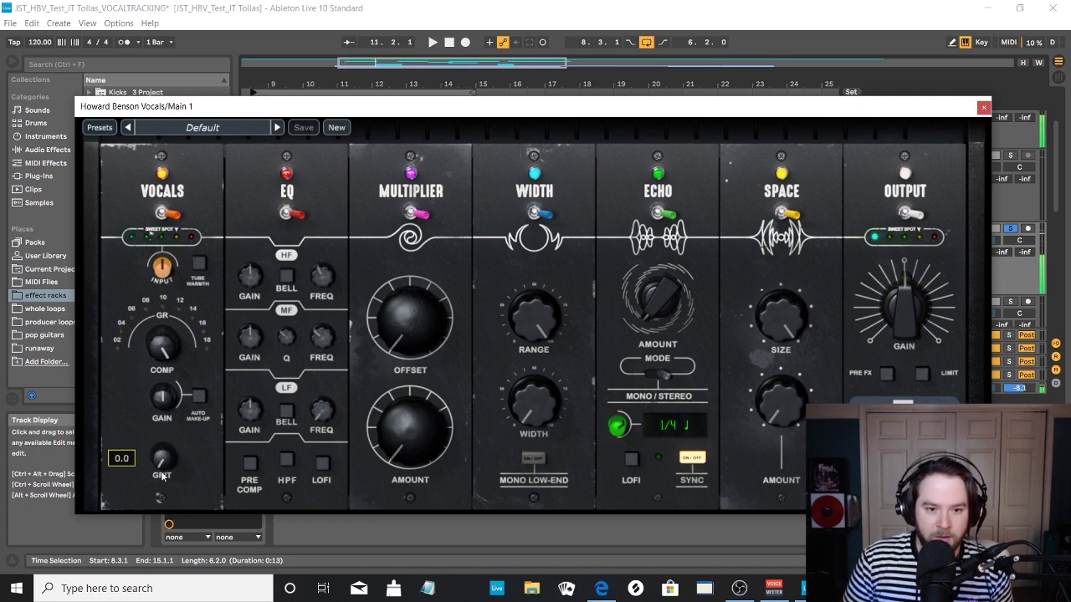
pyautogui.press('space')
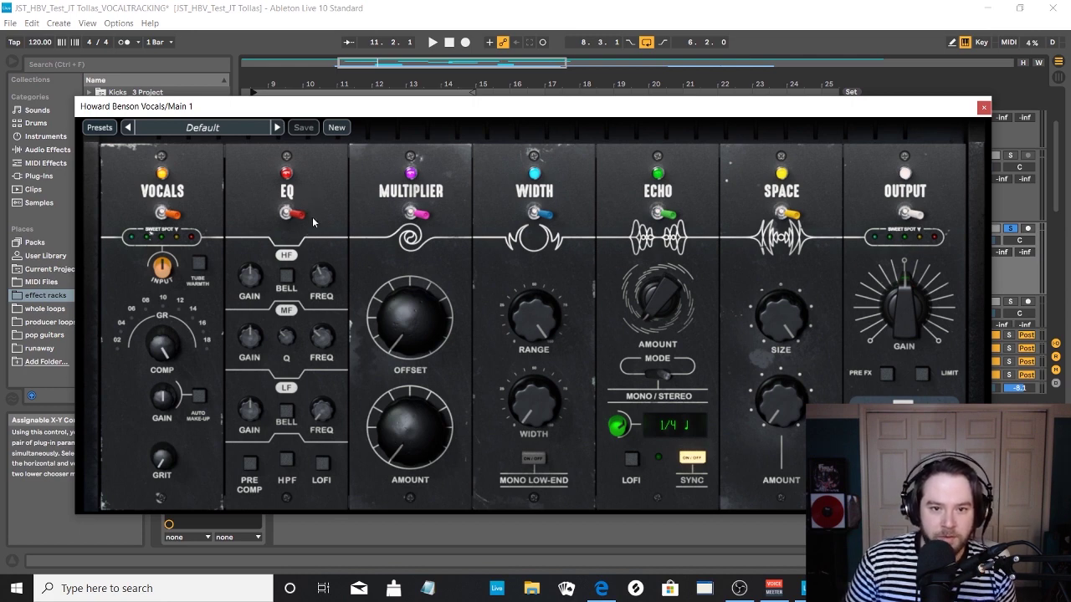
# - In the EQ module, set the HF gain to about 3.9 and the MF gain to about 2.4
pyautogui.moveTo(314, 290)
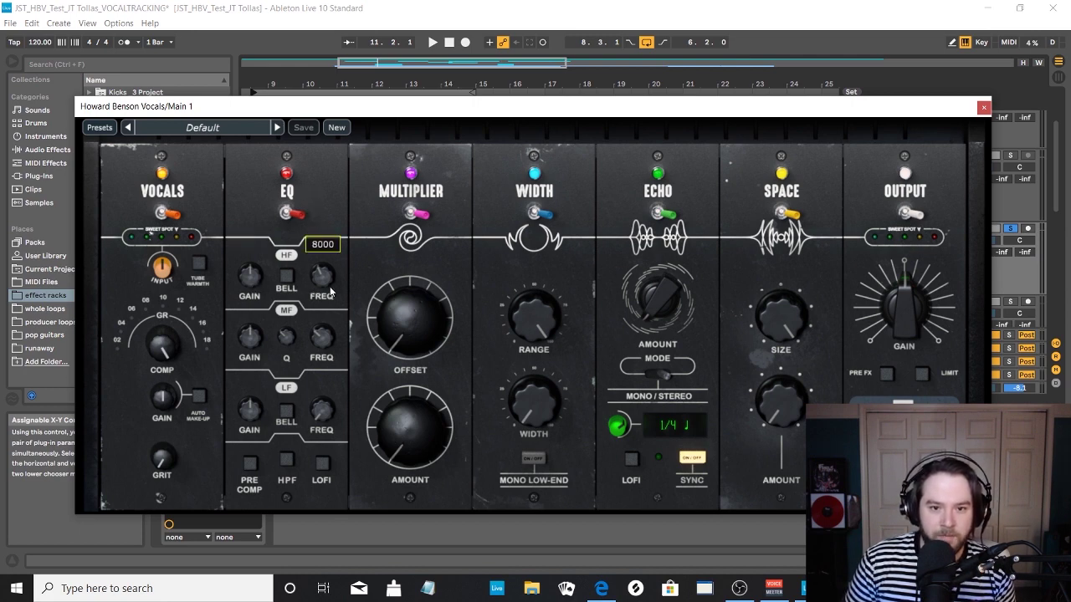
pyautogui.moveTo(248, 282)
pyautogui.moveTo(248, 288); pyautogui.dragTo(248, 296)
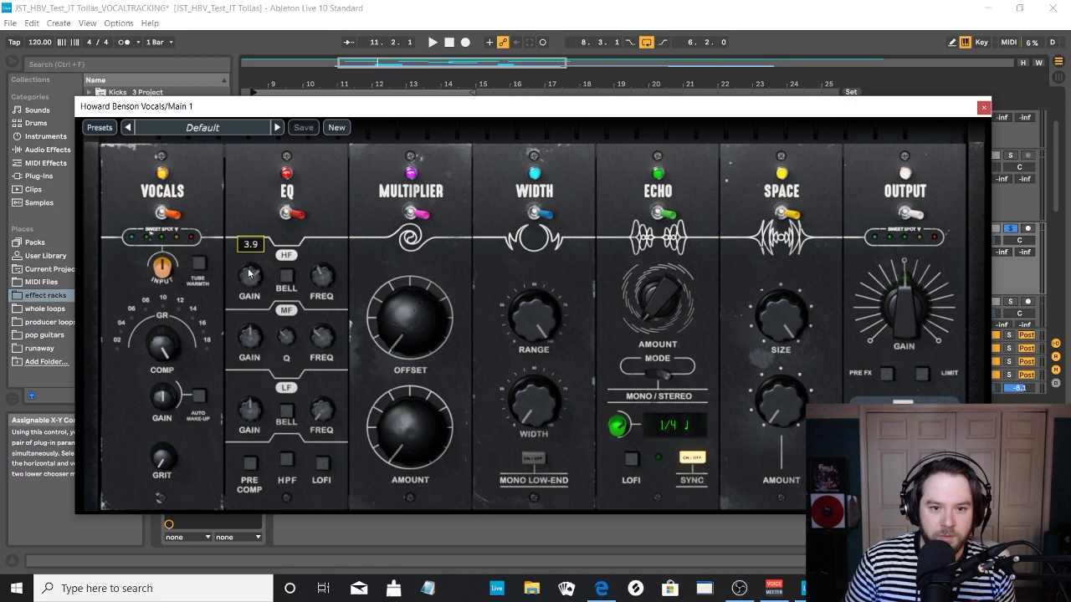
pyautogui.moveTo(251, 339)
pyautogui.moveTo(252, 346); pyautogui.dragTo(253, 334)
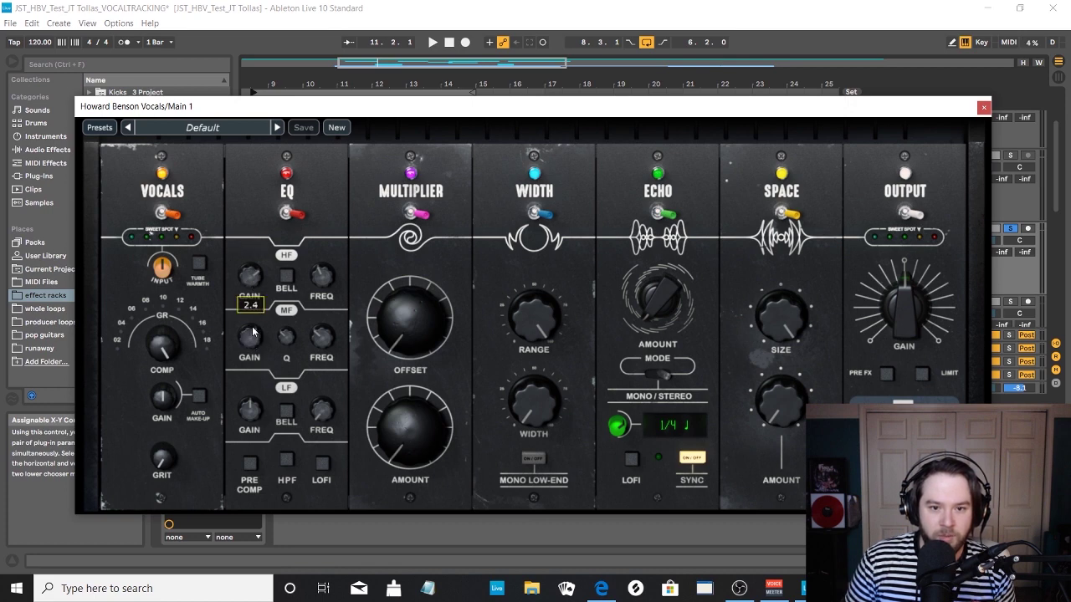
# - While the vocals play, reduce the LF gain slightly and enable the high-pass filter in the EQ module
pyautogui.press('space')
pyautogui.moveTo(401, 336)
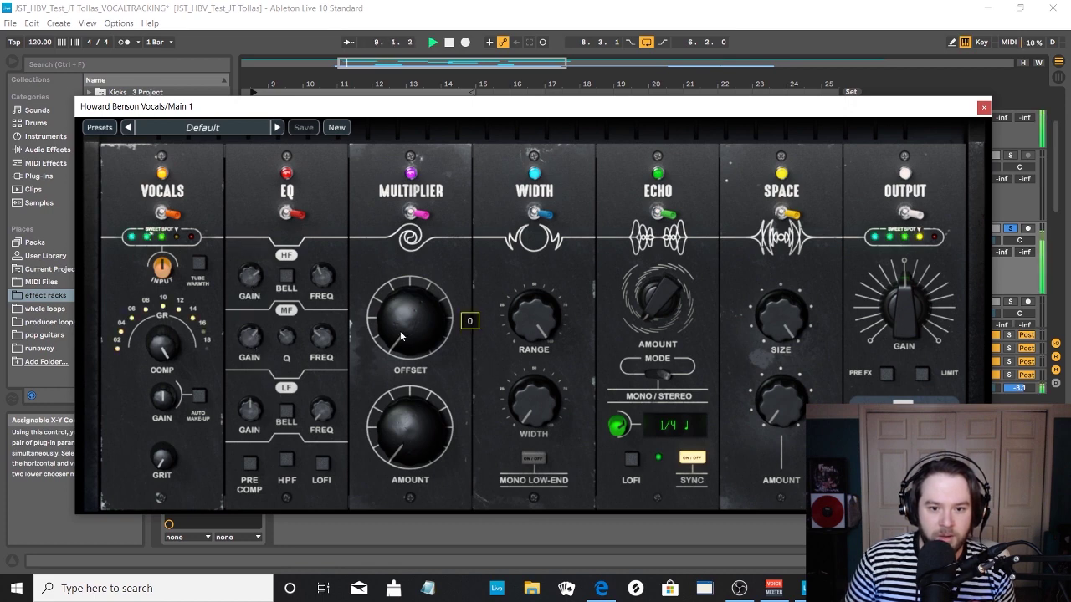
pyautogui.moveTo(256, 416)
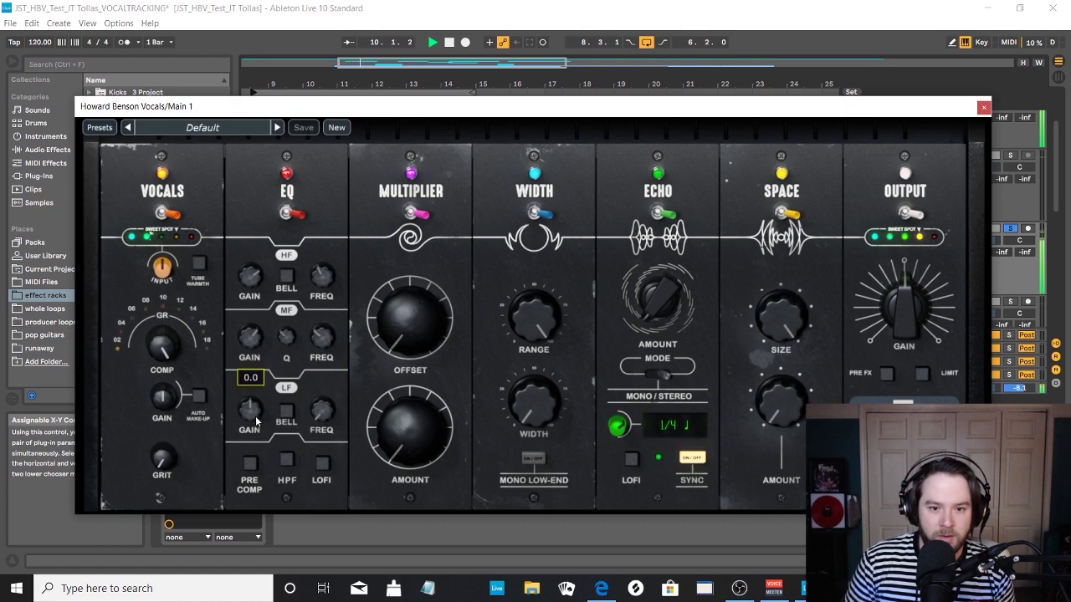
pyautogui.moveTo(255, 416); pyautogui.dragTo(256, 427)
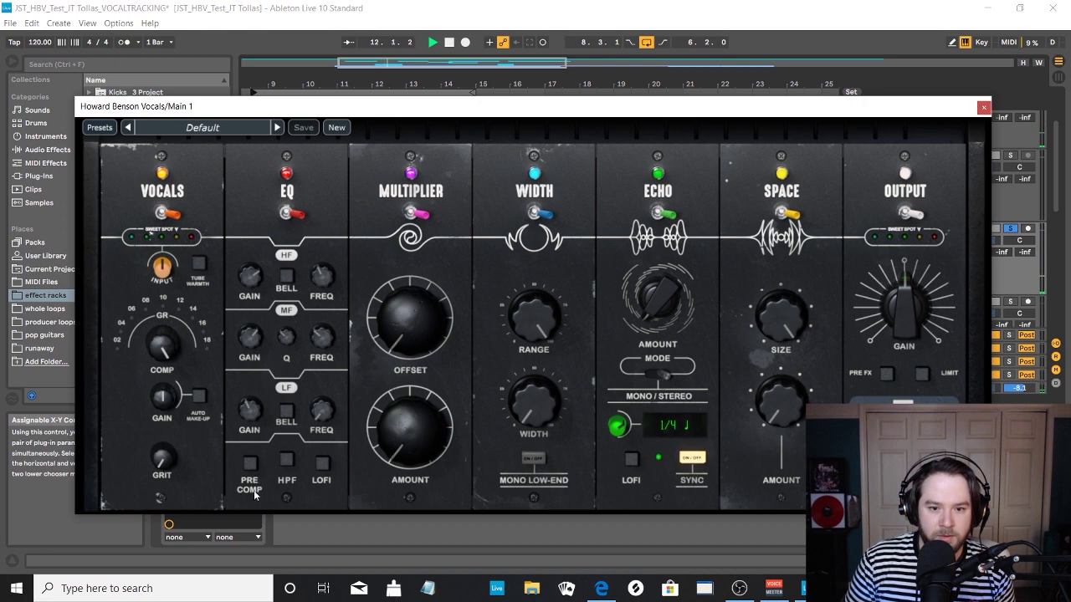
pyautogui.click(286, 459)
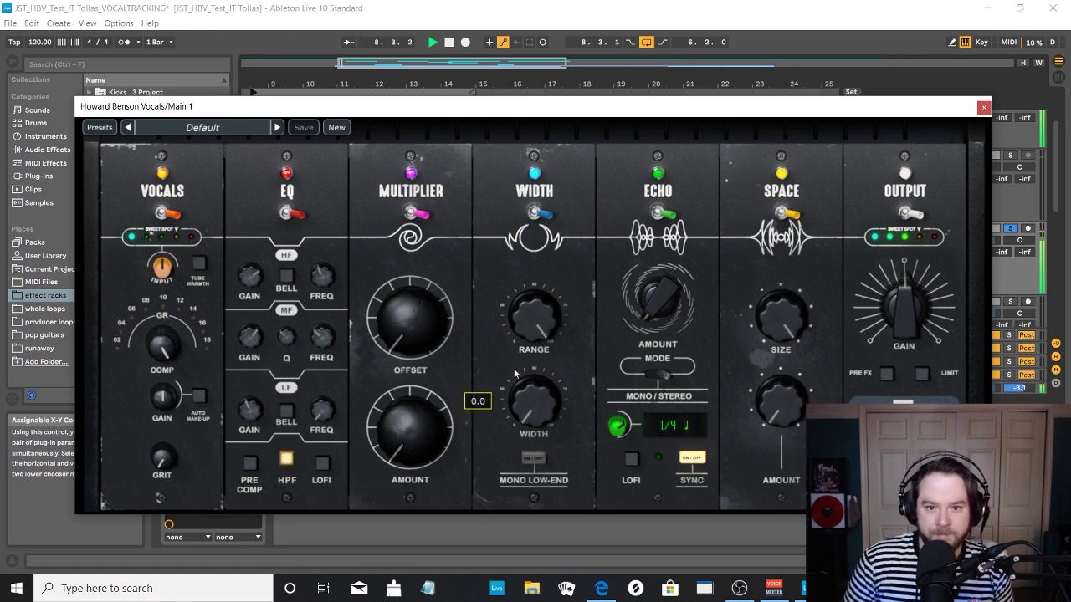
pyautogui.press('space')
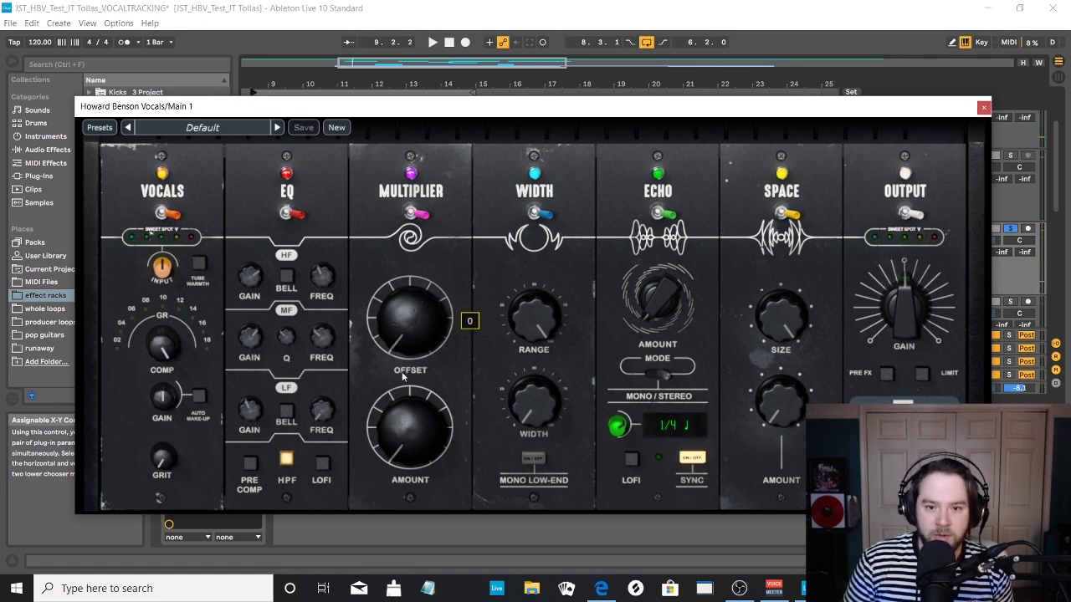
# - Reposition the plug-in window and raise the Width amount slightly in the Width module while the vocals play
pyautogui.moveTo(510, 113); pyautogui.dragTo(482, 91)
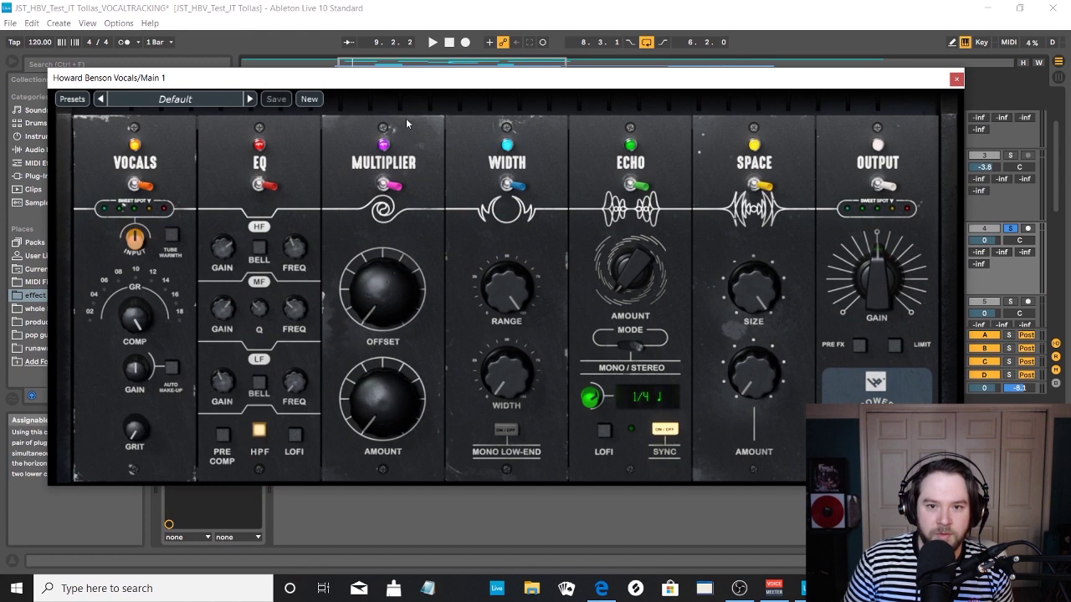
pyautogui.moveTo(520, 350)
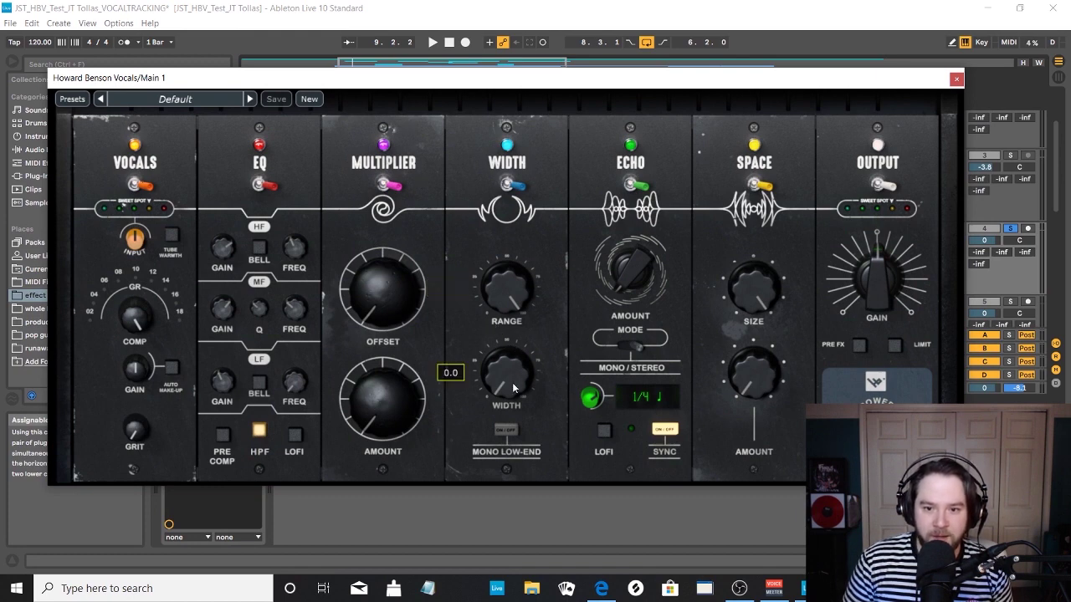
pyautogui.press('space')
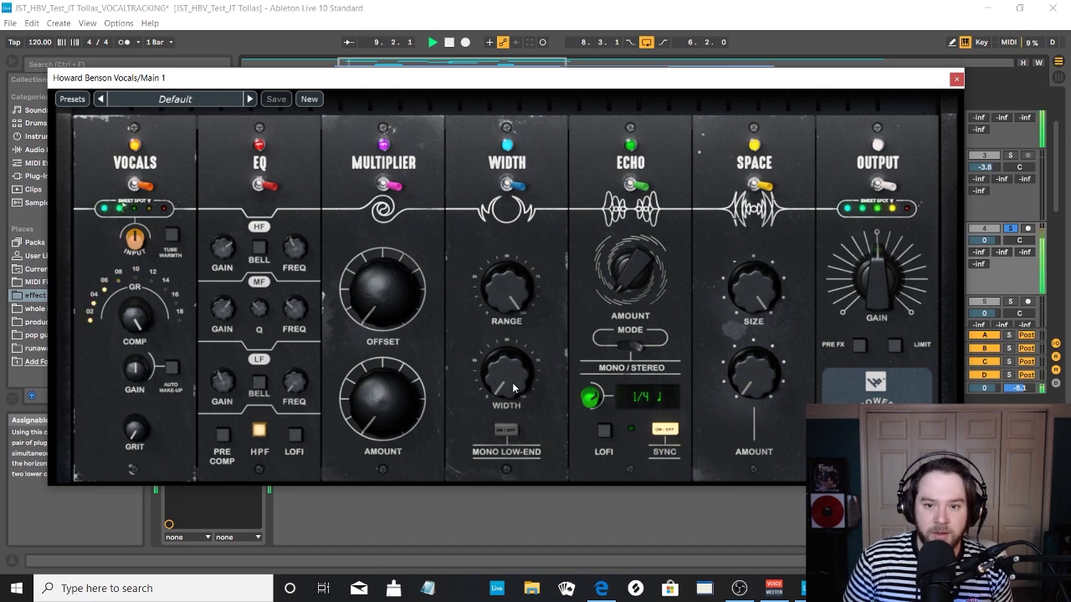
pyautogui.moveTo(512, 383); pyautogui.dragTo(518, 371)
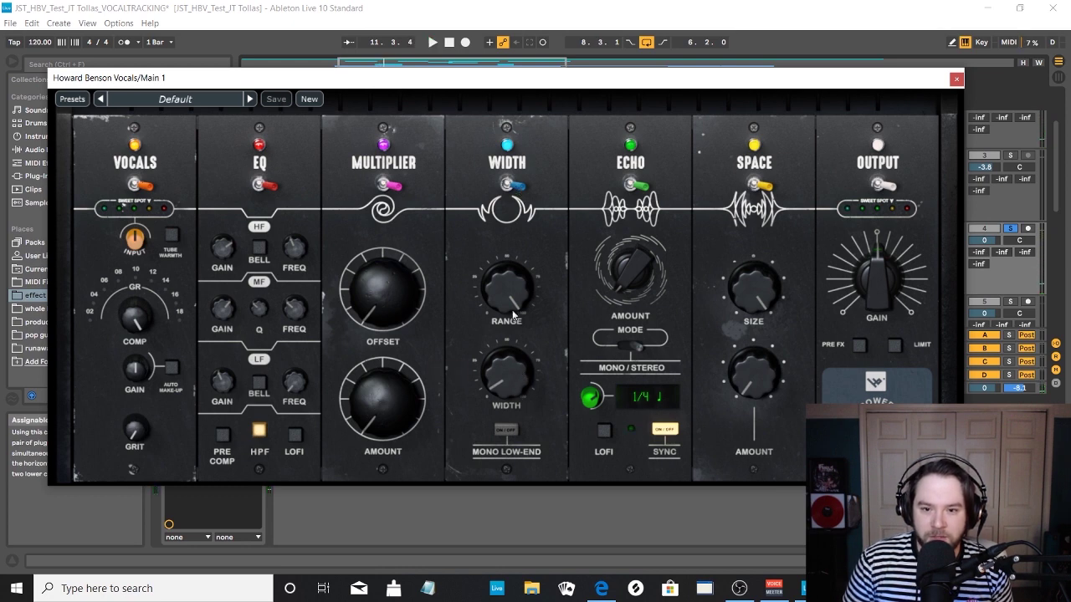
# - Play the loop and compare the vocals with the Width module switched off and on again
pyautogui.moveTo(504, 393)
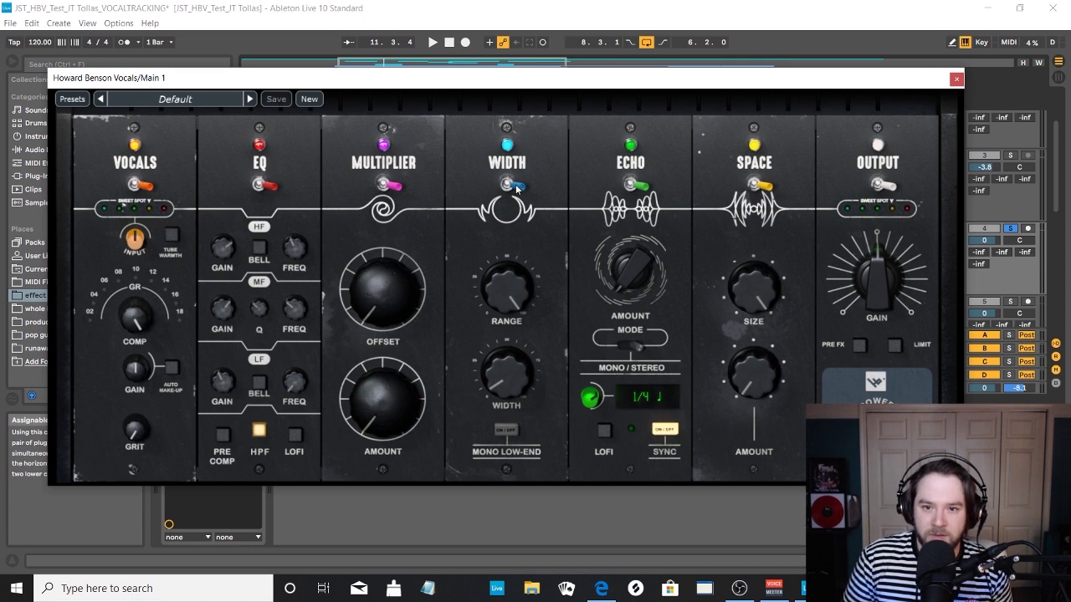
pyautogui.press('space')
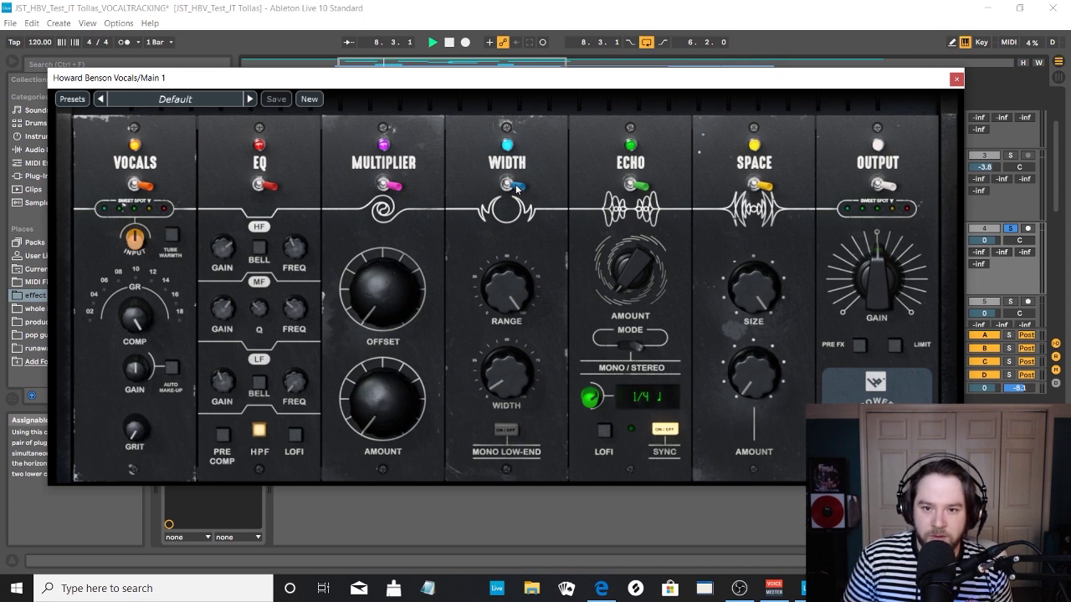
pyautogui.click(515, 184)
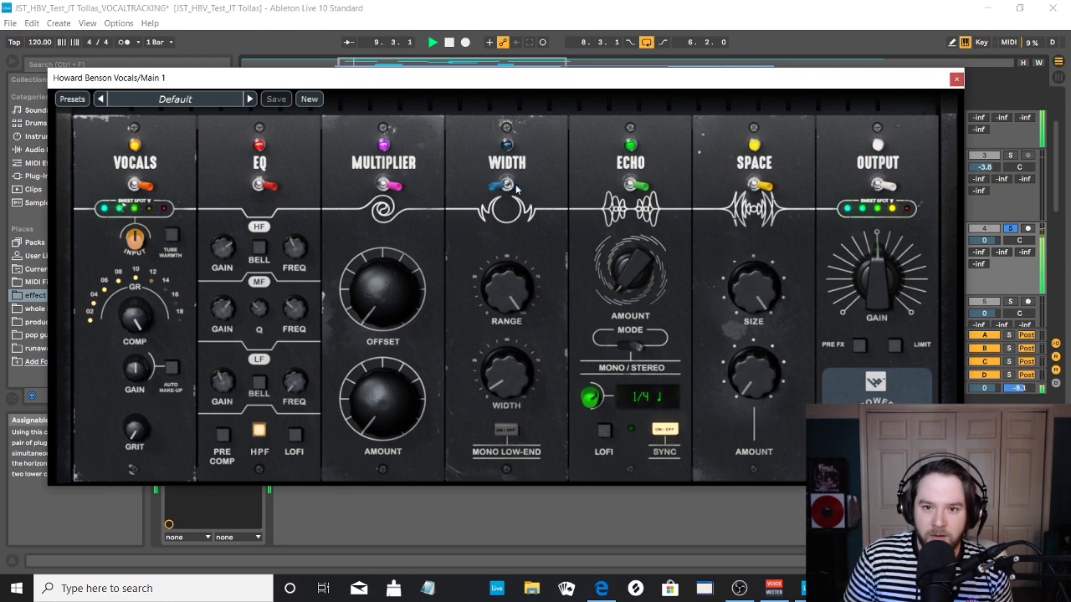
pyautogui.click(501, 186)
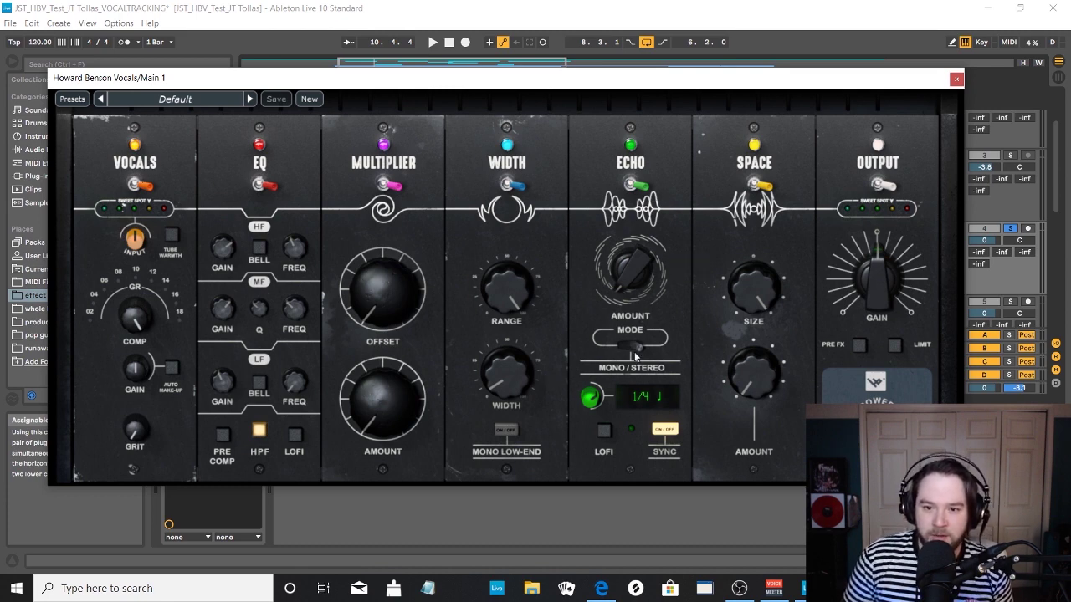
# - With the loop playing, raise the Echo amount to about 8.4 and enable Lofi in the Echo module
pyautogui.moveTo(646, 306)
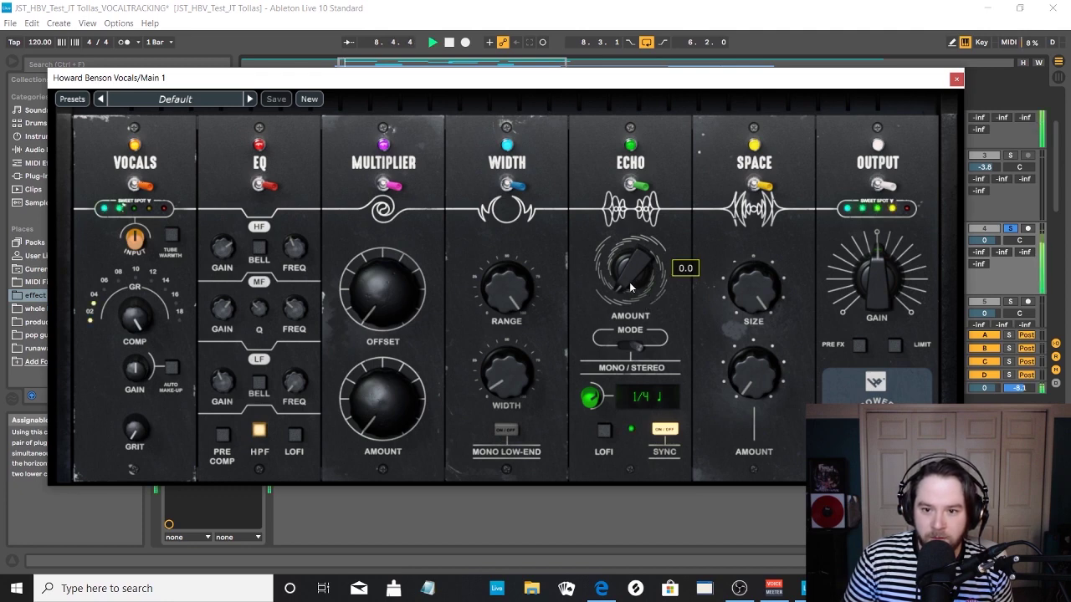
pyautogui.moveTo(629, 282); pyautogui.dragTo(627, 271)
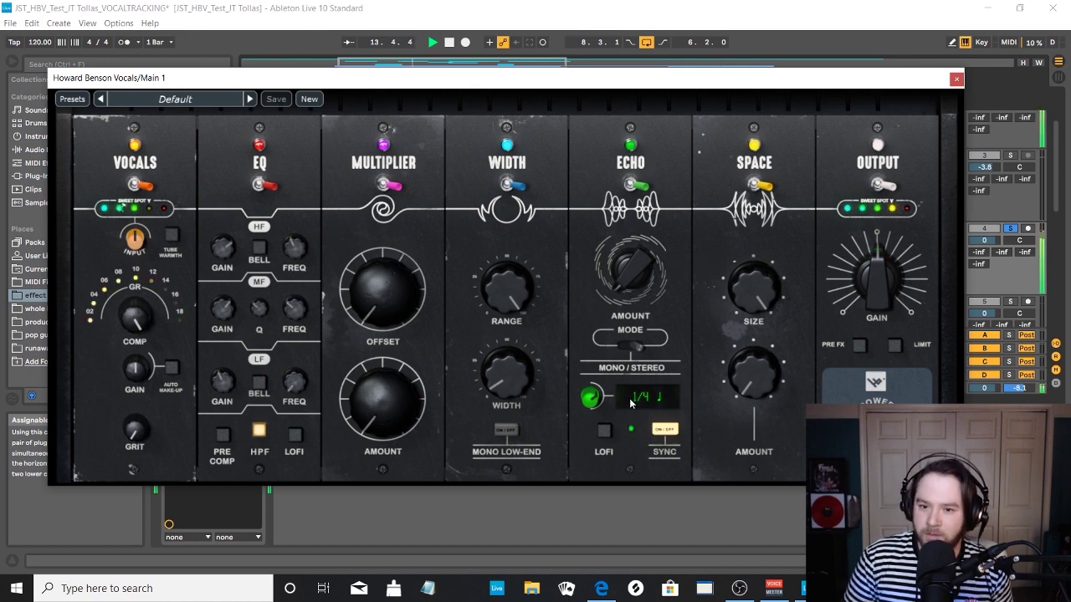
pyautogui.click(604, 430)
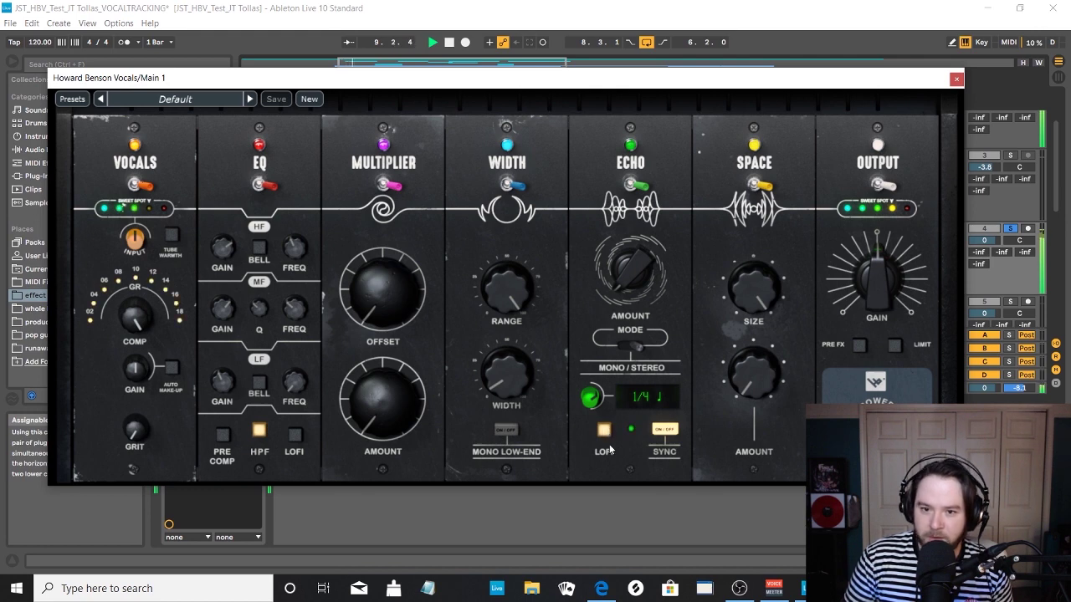
# - Try the Echo amount at 100.0 to hear the delay at full strength
pyautogui.moveTo(643, 289)
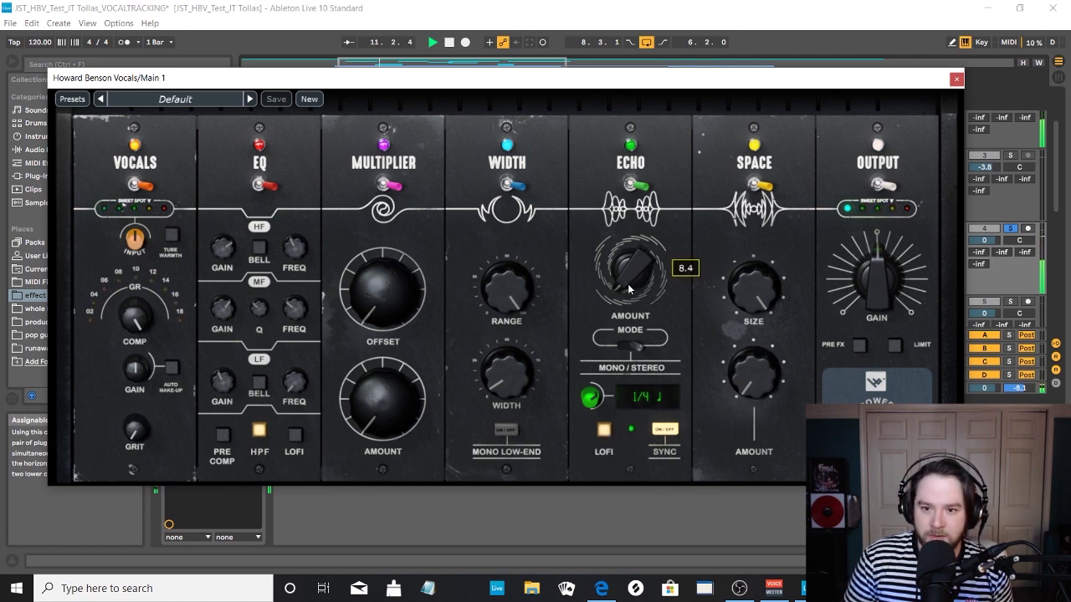
pyautogui.moveTo(627, 289); pyautogui.dragTo(629, 278)
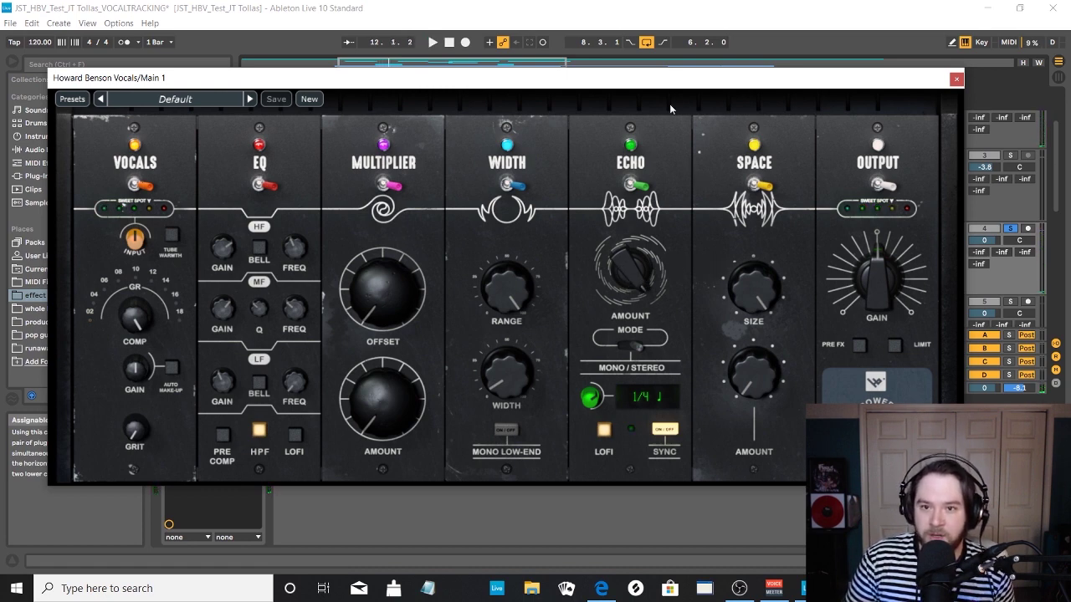
# - Reset the Echo amount to 0.0, raise it to a low setting and play the loop
pyautogui.moveTo(661, 79); pyautogui.dragTo(629, 117)
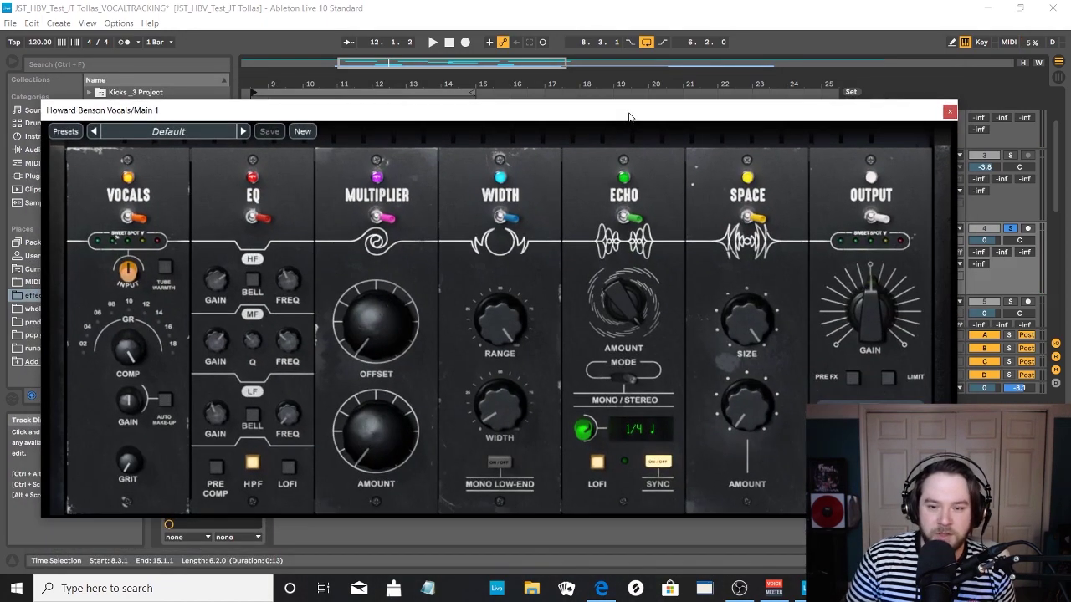
pyautogui.moveTo(646, 334)
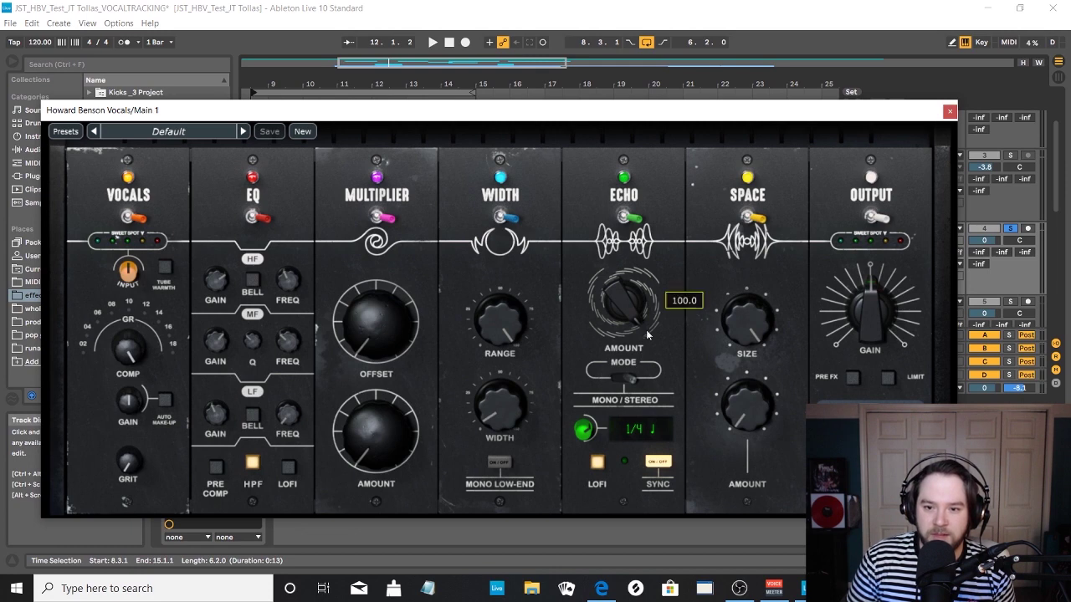
pyautogui.moveTo(610, 299); pyautogui.dragTo(622, 538)
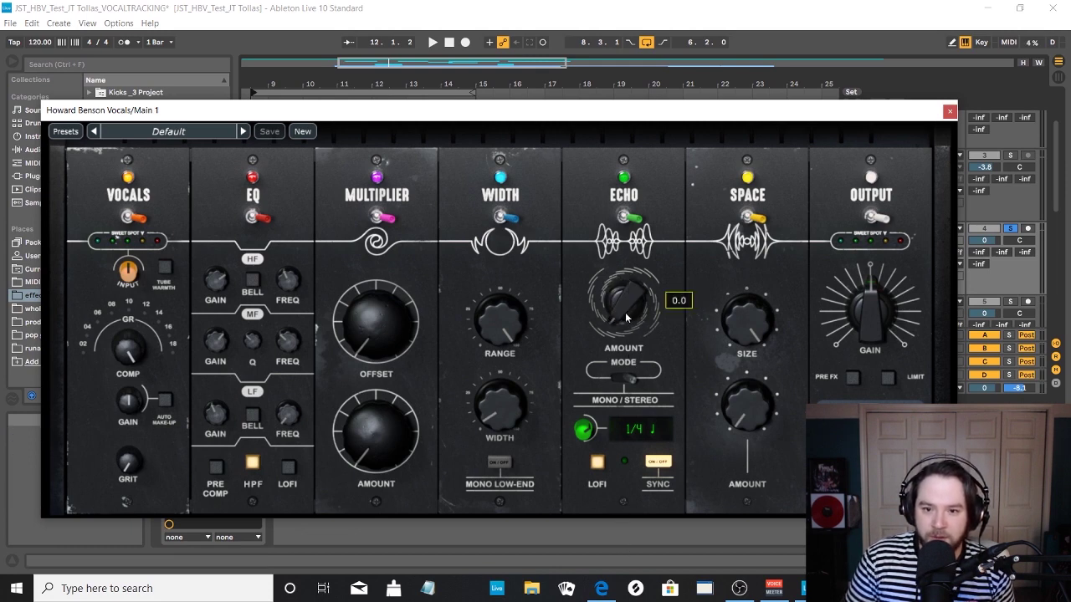
pyautogui.moveTo(626, 302); pyautogui.dragTo(626, 294)
pyautogui.press('space')
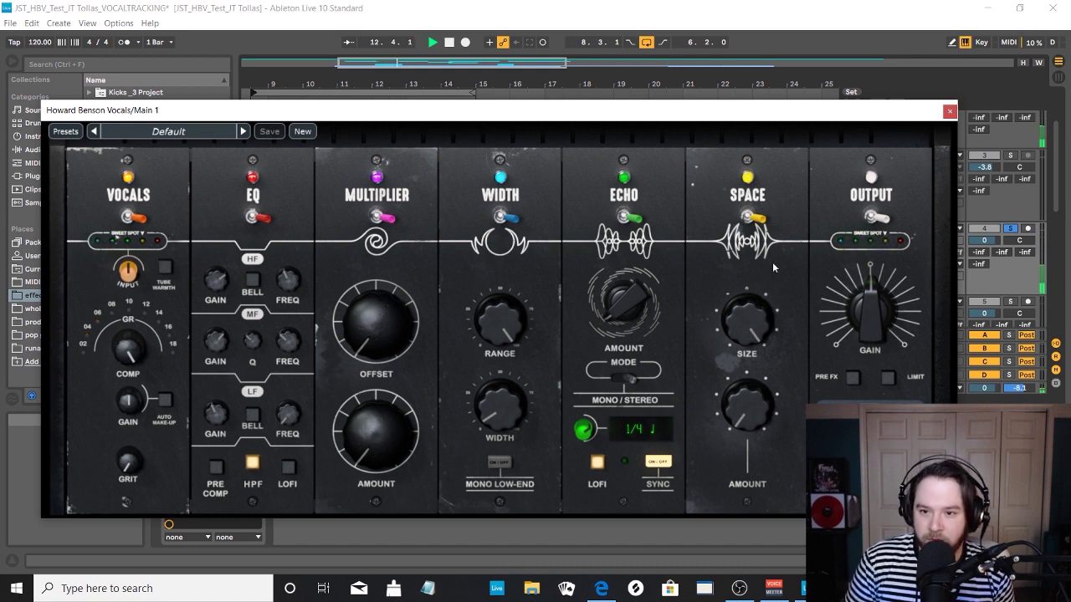
# - With the loop playing, lower the Space size and raise the Space amount to about 26.4
pyautogui.moveTo(761, 310)
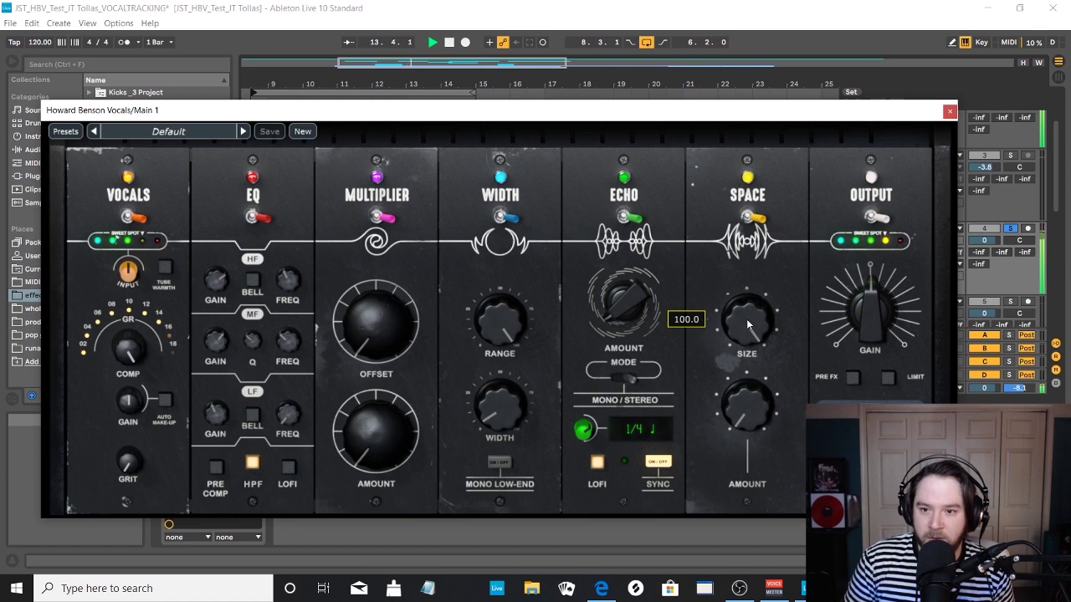
pyautogui.moveTo(742, 321); pyautogui.dragTo(739, 355)
pyautogui.moveTo(747, 421)
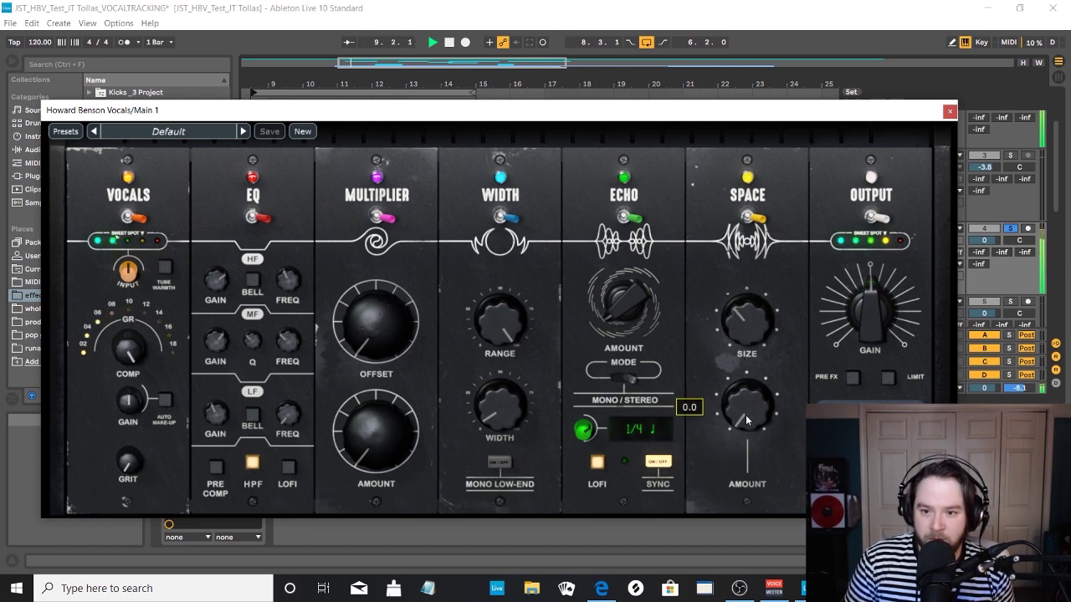
pyautogui.moveTo(747, 420); pyautogui.dragTo(746, 404)
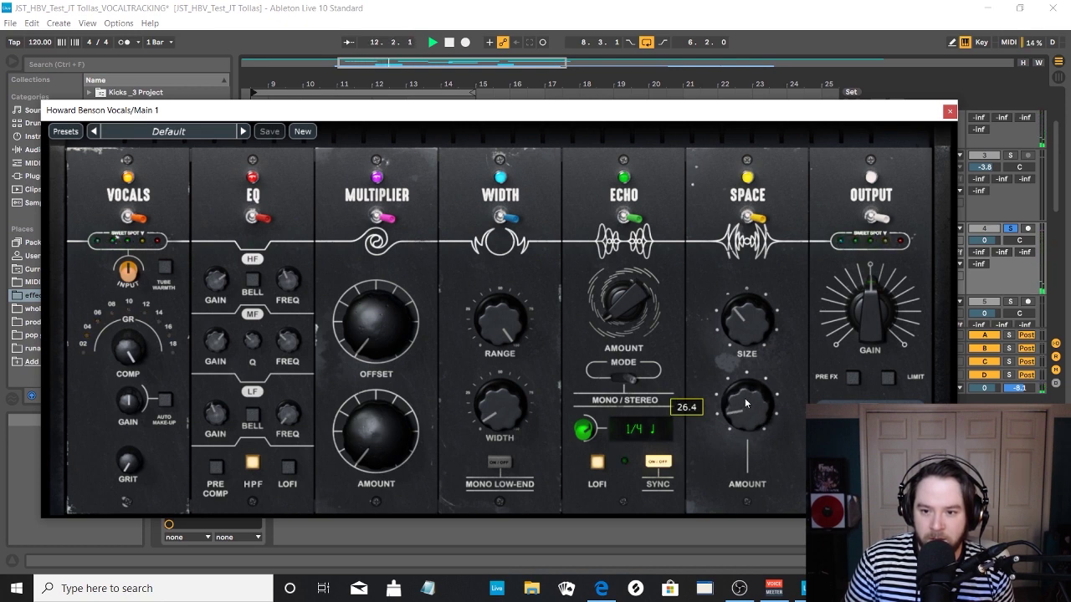
pyautogui.moveTo(892, 328)
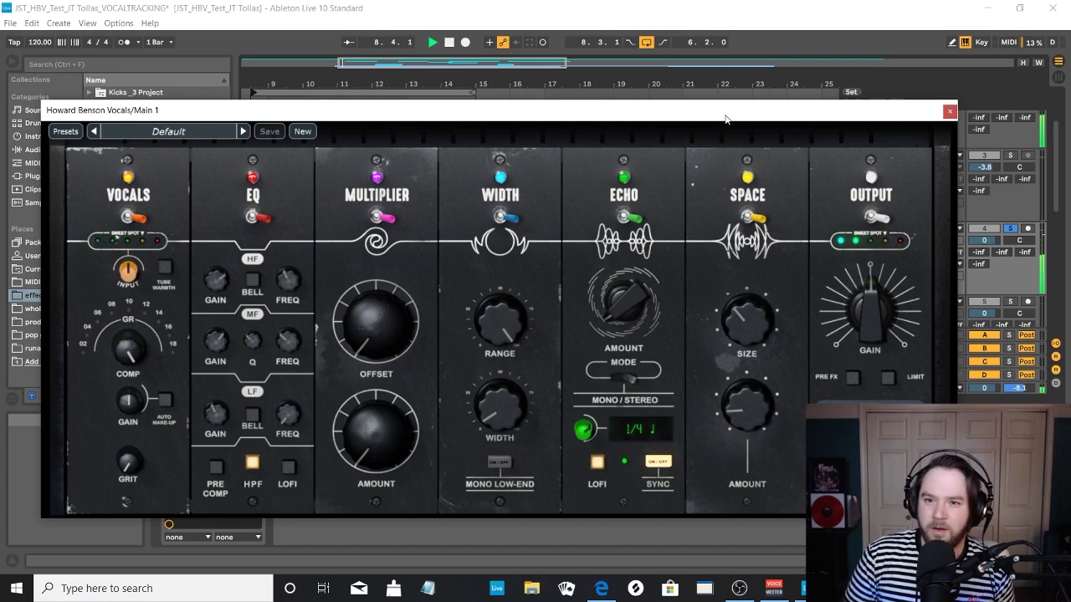
# - Move the plug-in window clear of the Main 1 clips and play the loop to compare the vocals without and with the plug-in
pyautogui.moveTo(724, 124); pyautogui.dragTo(655, 139)
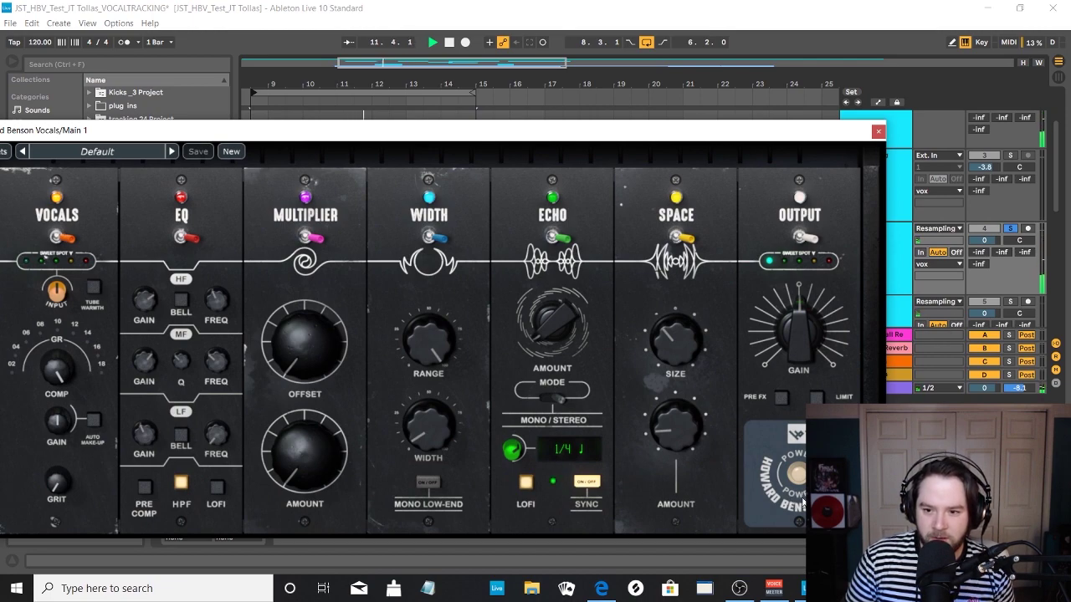
pyautogui.moveTo(731, 138); pyautogui.dragTo(794, 94)
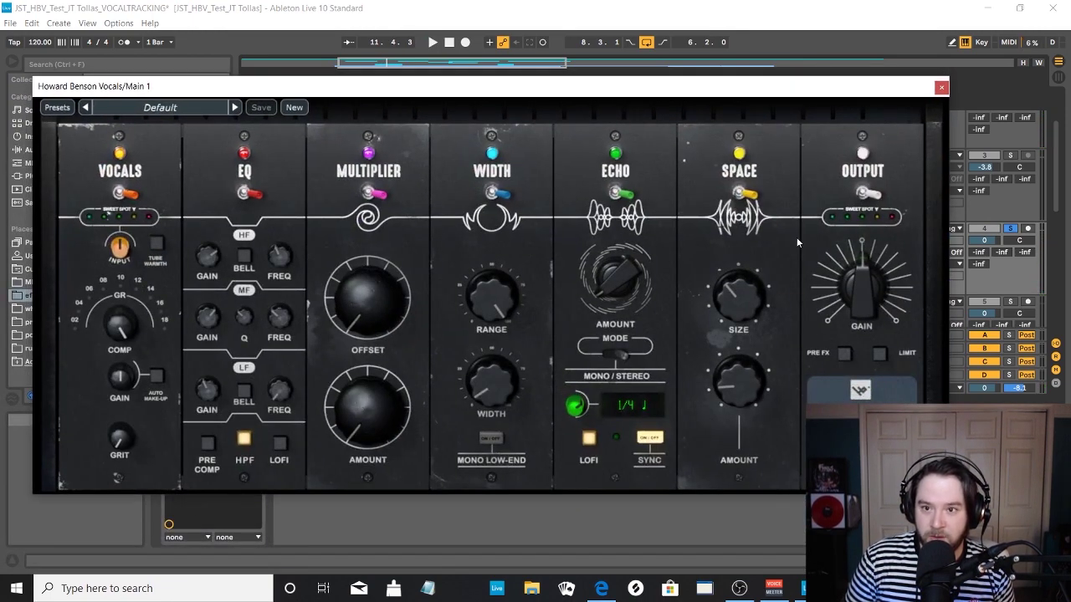
pyautogui.moveTo(318, 87); pyautogui.dragTo(294, 307)
pyautogui.scroll(-1, 502, 192)
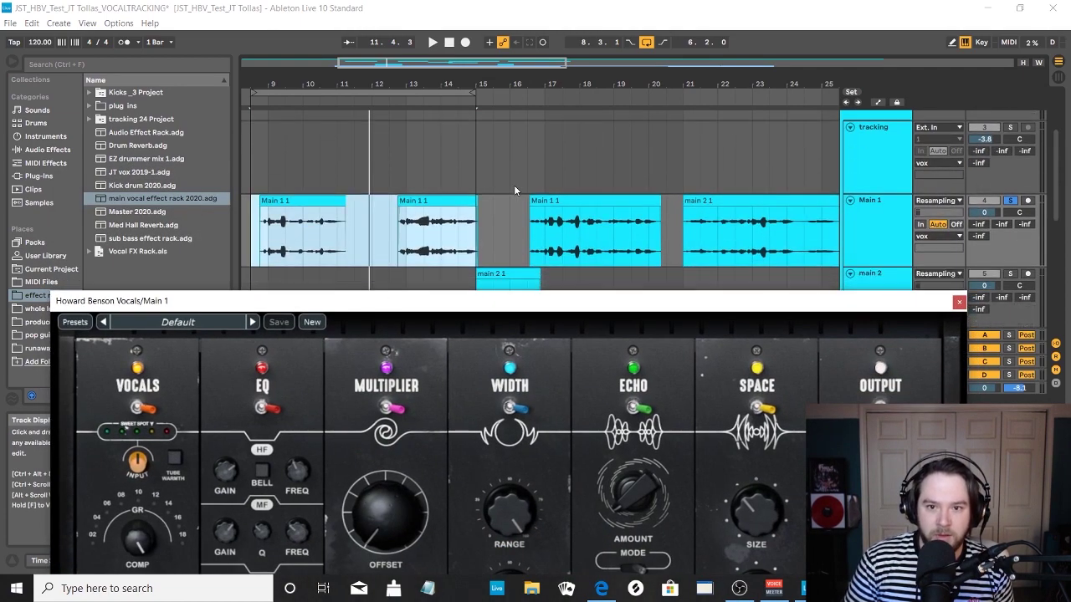
pyautogui.scroll(-3, 514, 189)
pyautogui.moveTo(530, 306); pyautogui.dragTo(518, 201)
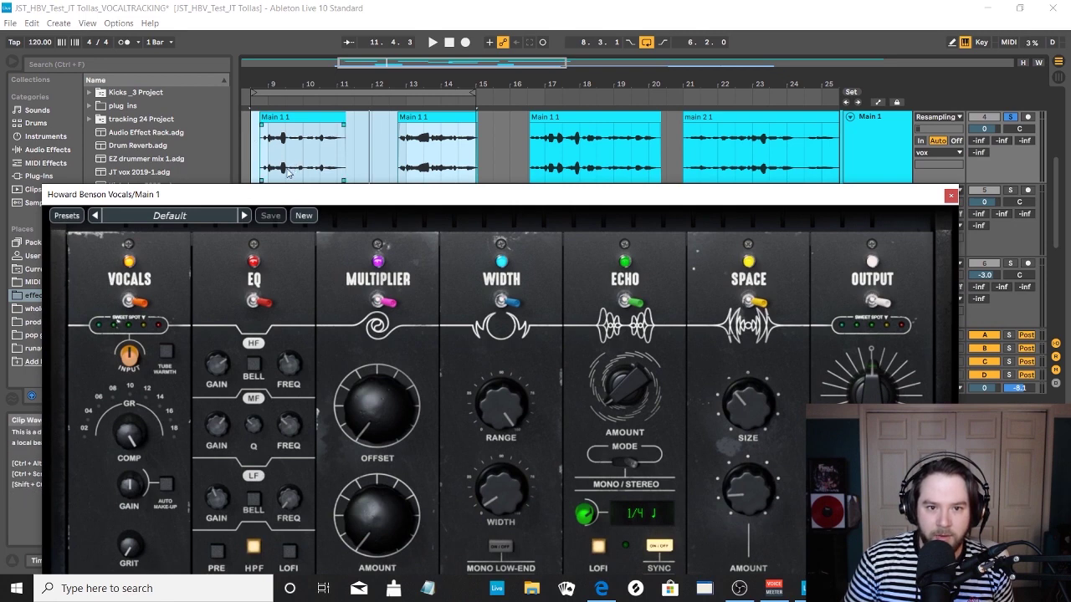
pyautogui.press('space')
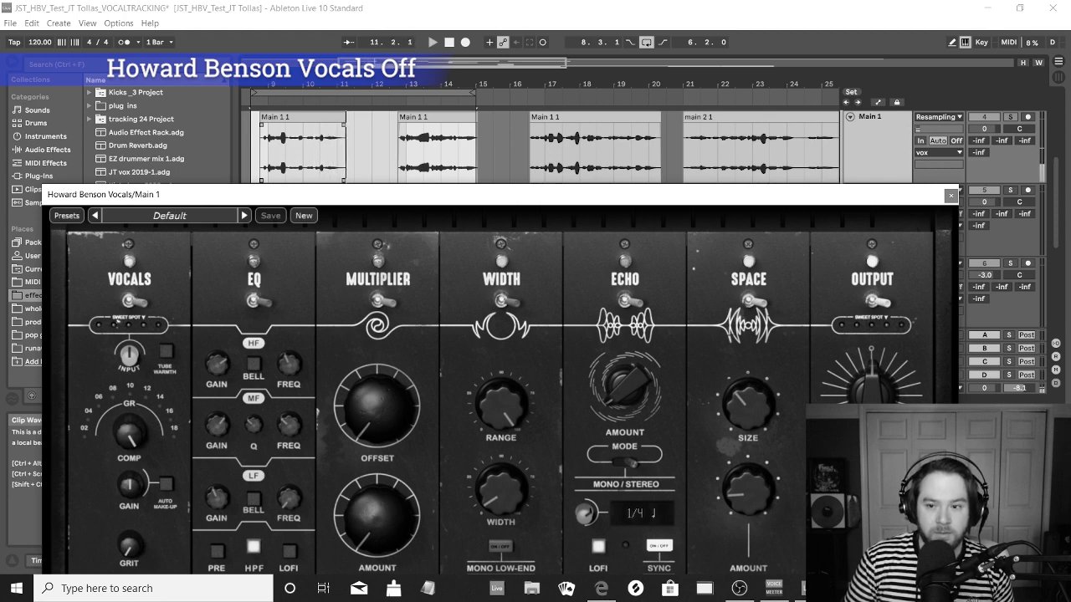
pyautogui.moveTo(736, 409)
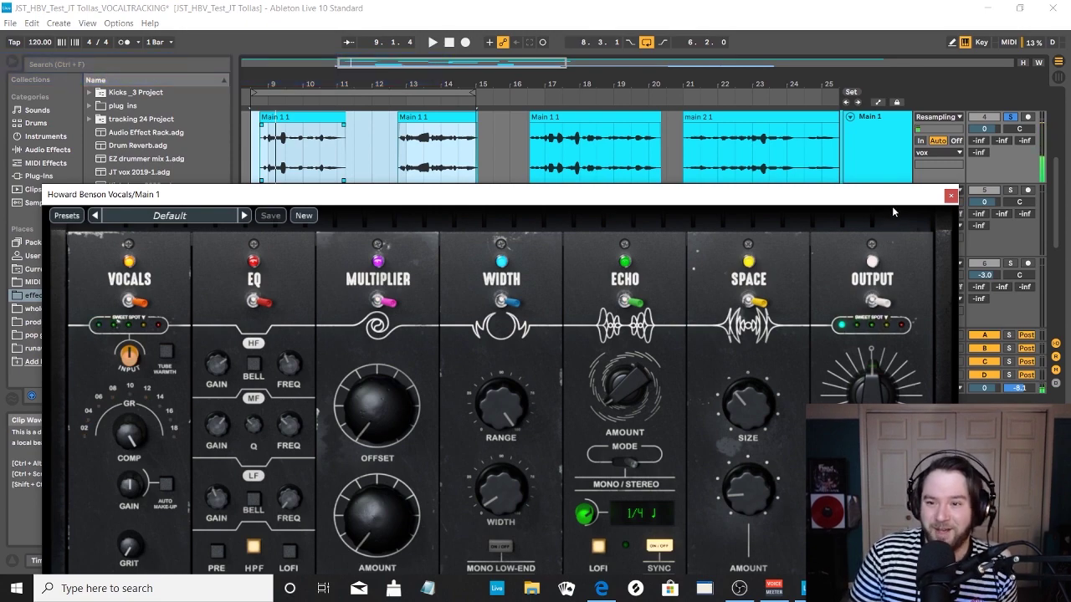
# - Bring the upper tracks into view and turn off solo on the vox and Main 1 tracks
pyautogui.moveTo(889, 204); pyautogui.dragTo(827, 403)
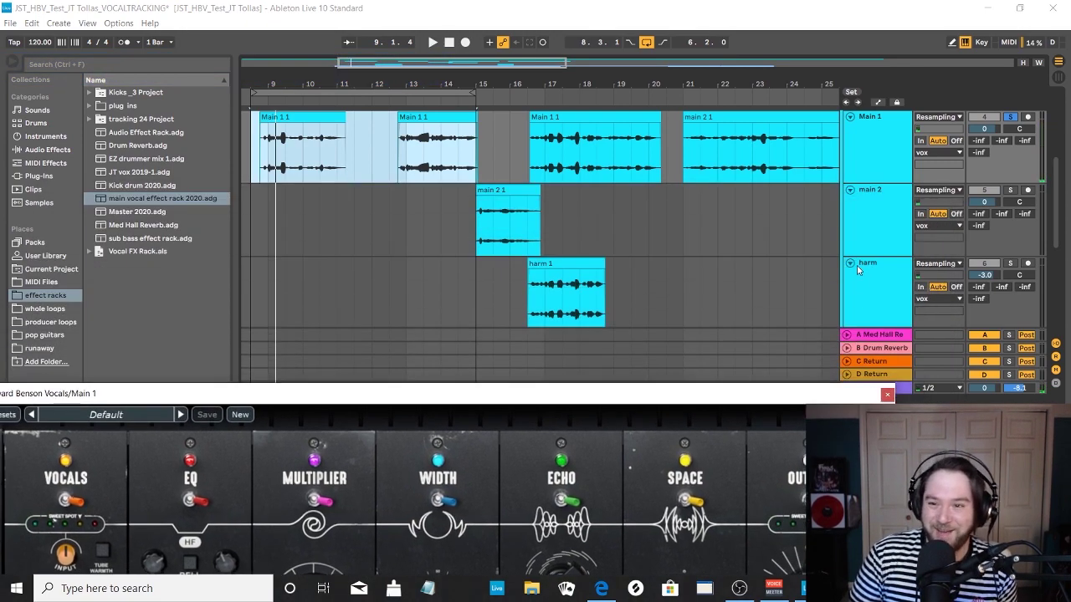
pyautogui.scroll(2, 857, 265)
pyautogui.scroll(2, 763, 272)
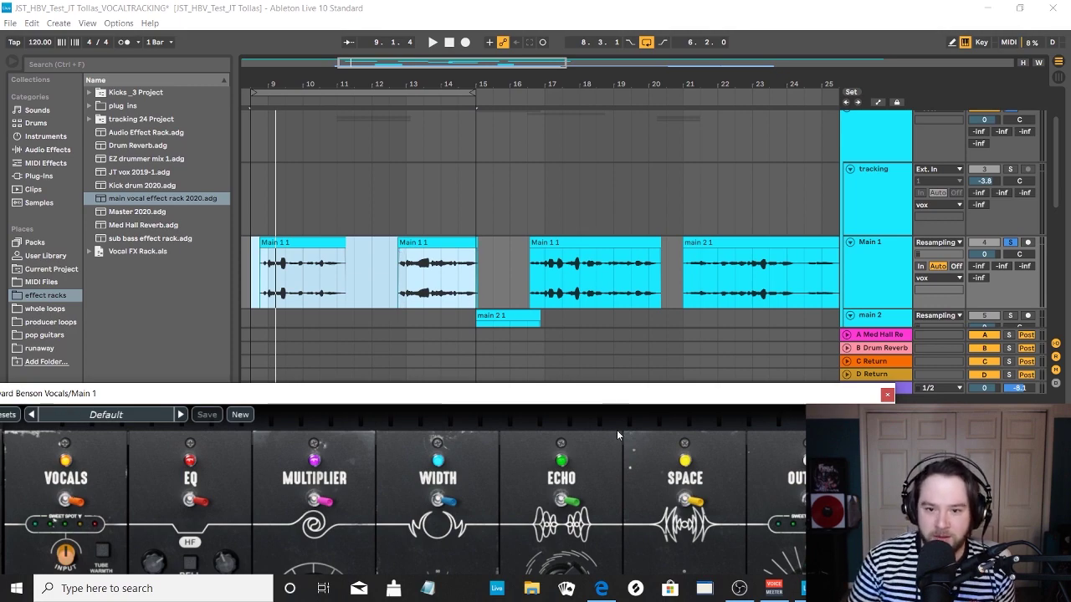
pyautogui.moveTo(618, 403); pyautogui.dragTo(643, 349)
pyautogui.scroll(-3, 1001, 213)
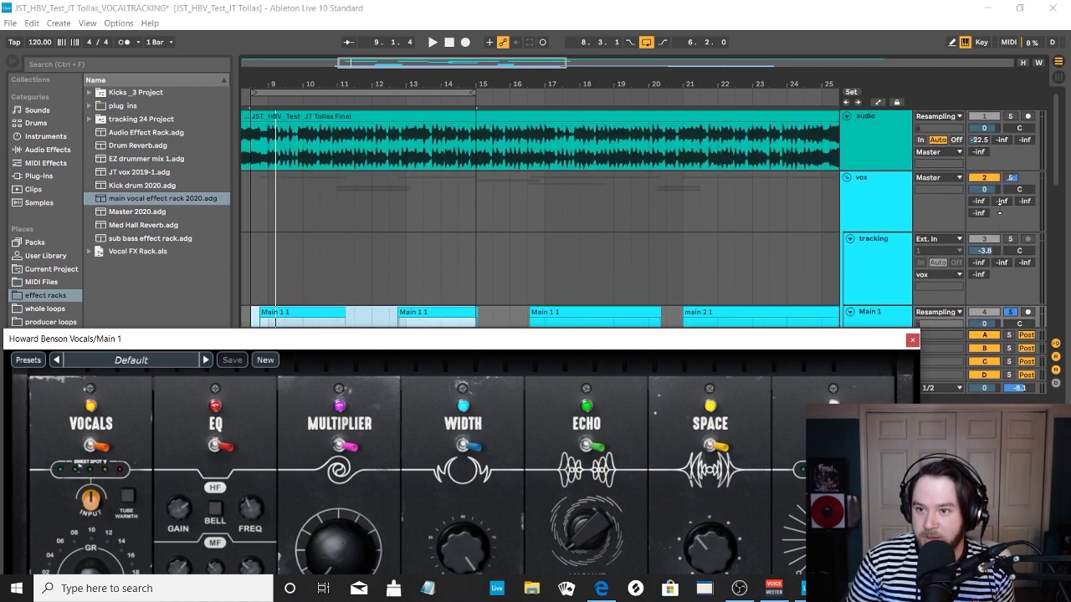
pyautogui.scroll(4, 1013, 230)
pyautogui.click(1015, 263)
pyautogui.scroll(2, 669, 209)
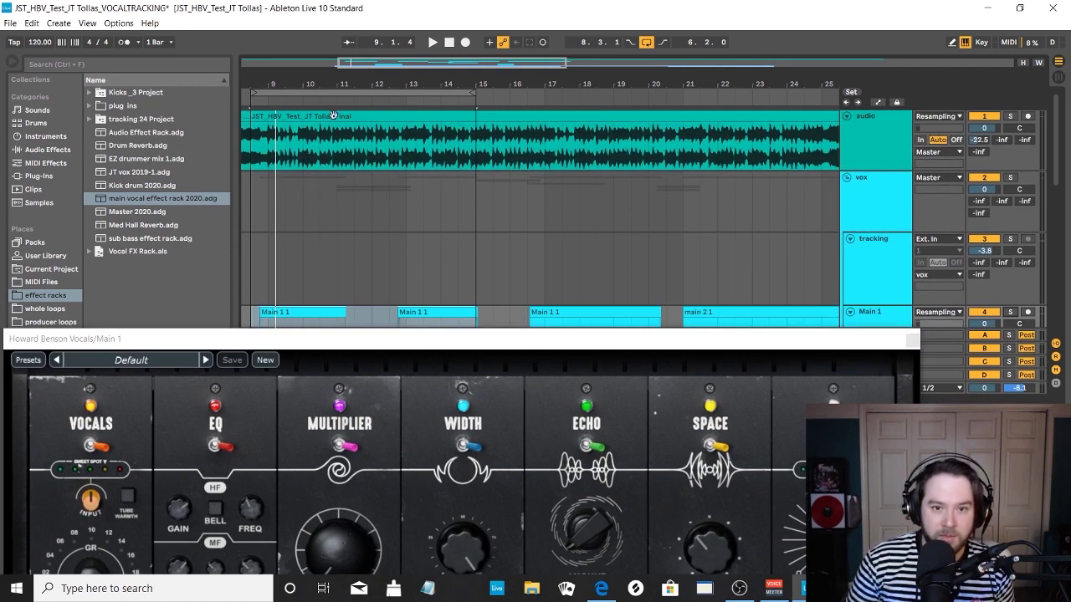
# - Play the loop with the full mix and lower the plug-in's Output gain slightly
pyautogui.moveTo(599, 349); pyautogui.dragTo(612, 258)
pyautogui.press('space')
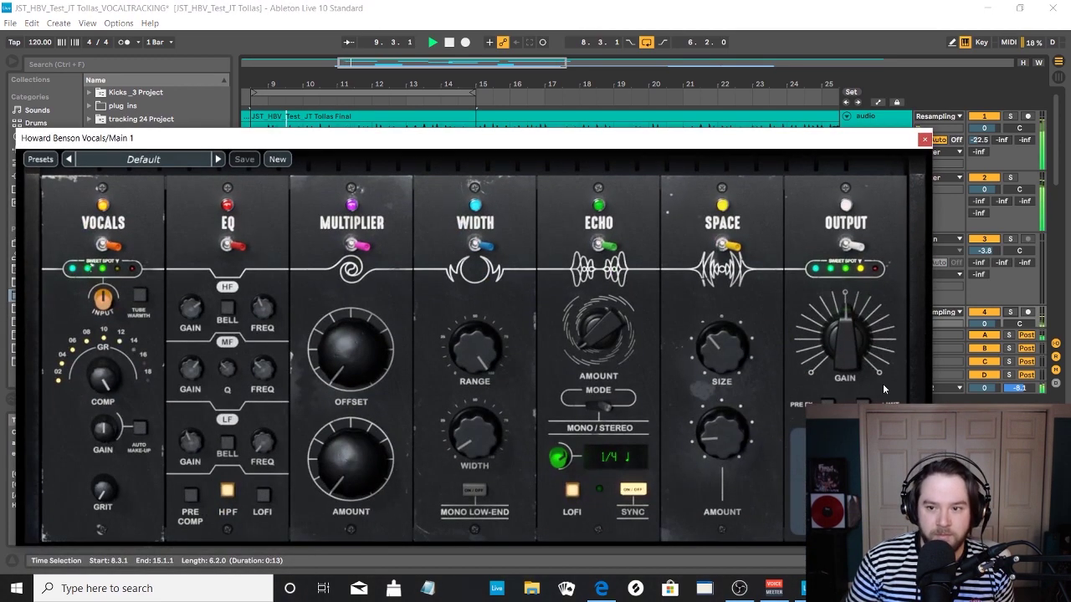
pyautogui.moveTo(860, 358)
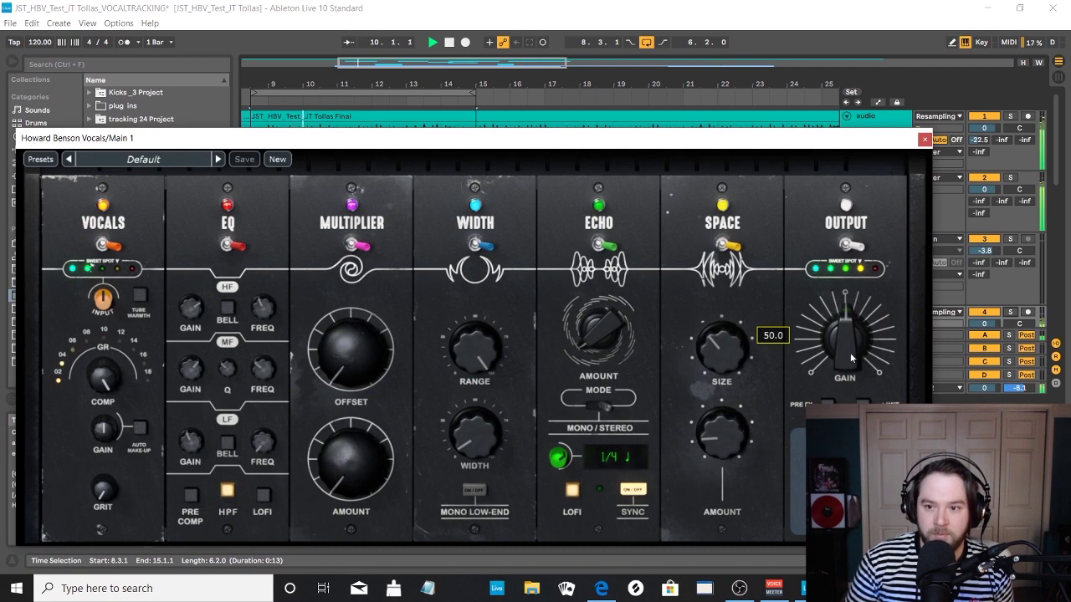
pyautogui.scroll(-1, 850, 358)
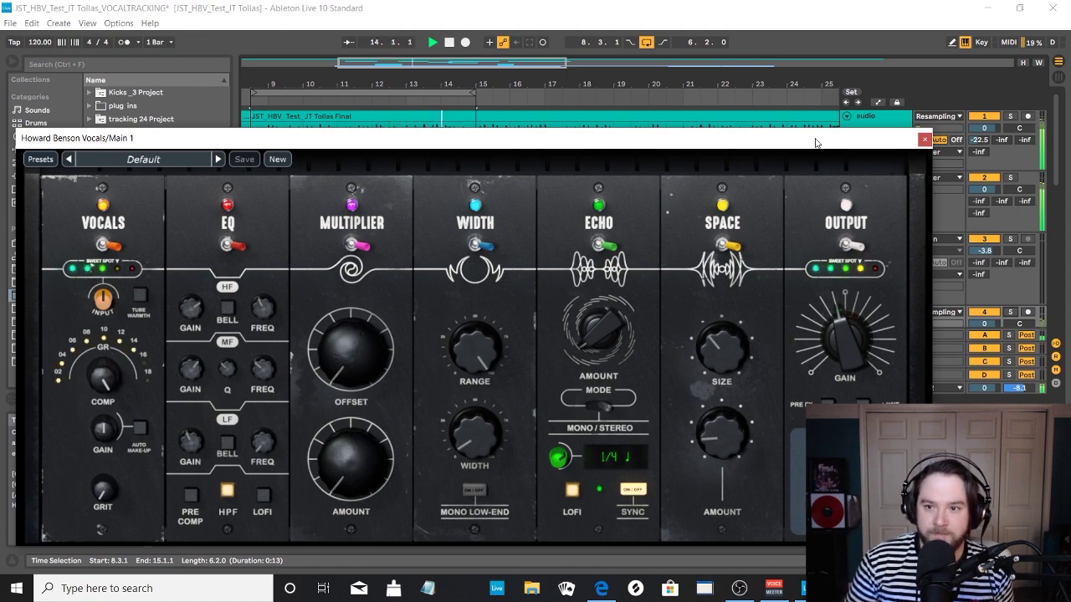
# - Move the plug-in window aside and set the Main 1 track volume to -0.9 dB
pyautogui.moveTo(815, 143); pyautogui.dragTo(780, 384)
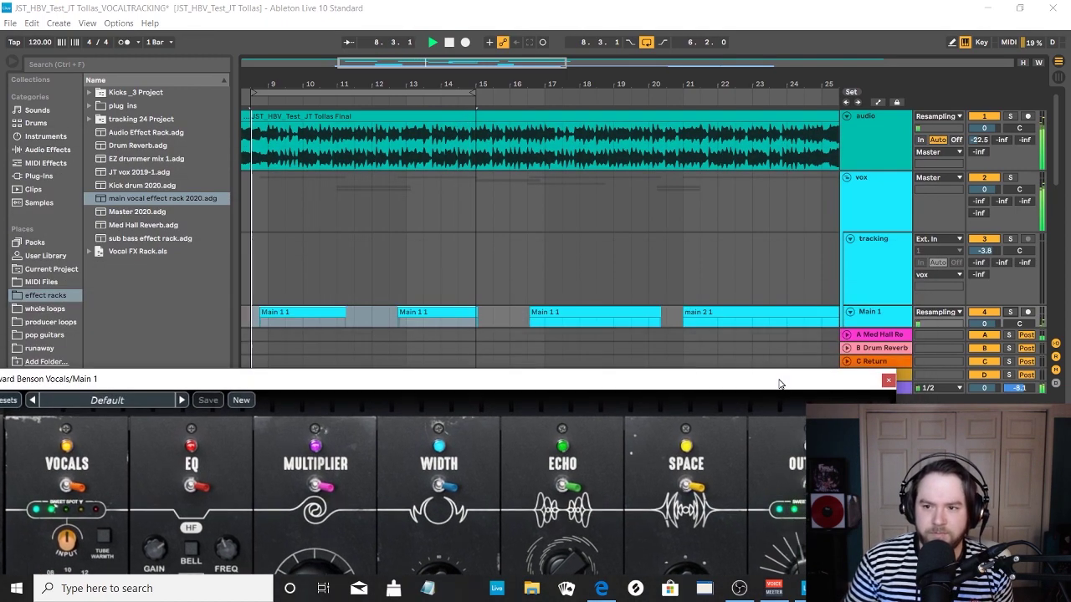
pyautogui.scroll(-5, 1013, 235)
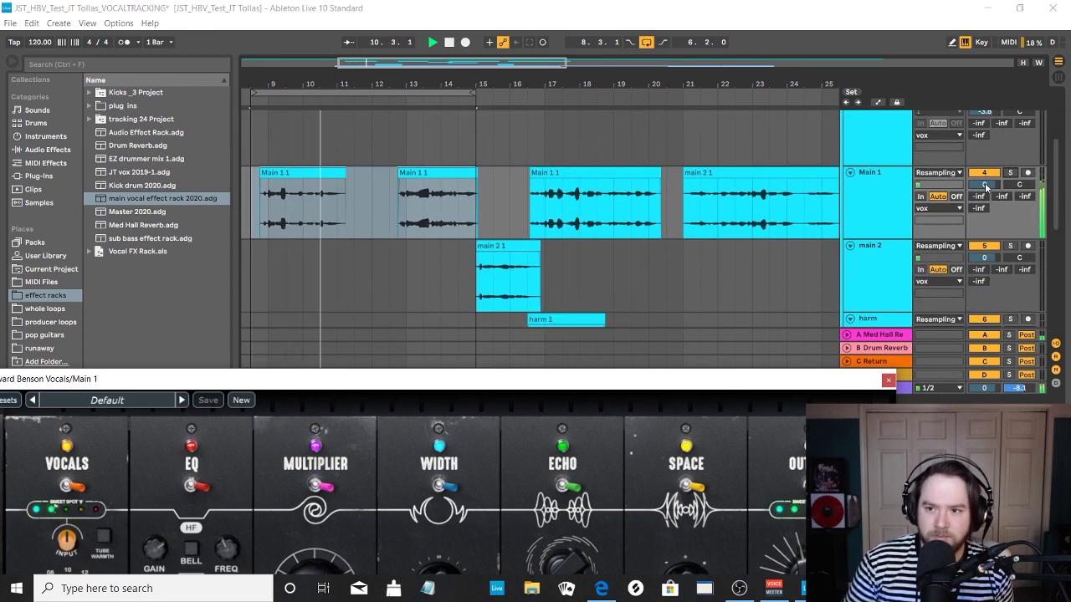
pyautogui.moveTo(986, 186); pyautogui.dragTo(986, 188)
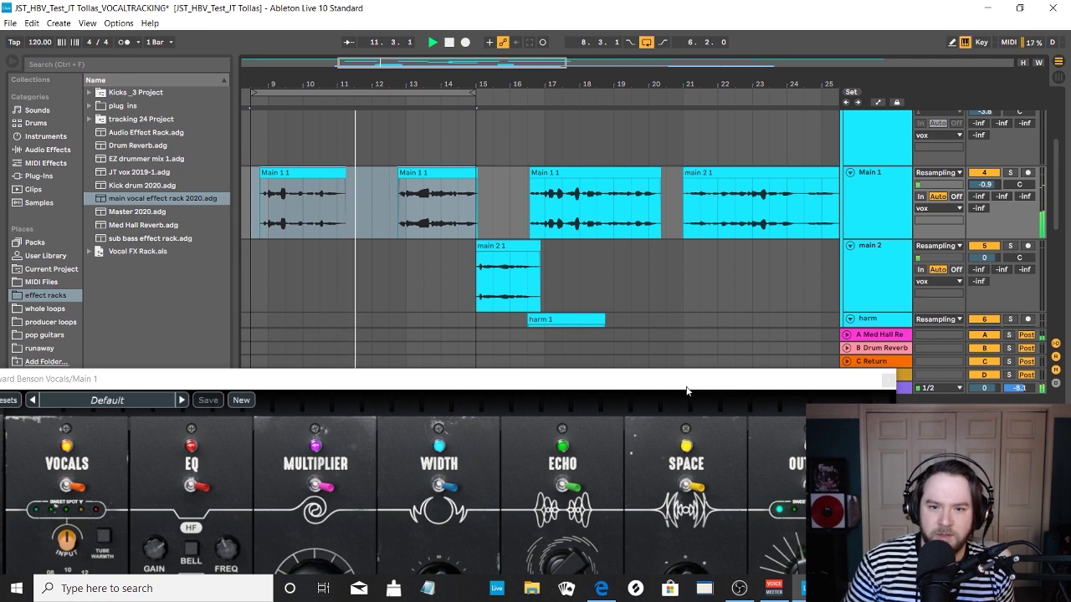
pyautogui.moveTo(686, 387)
pyautogui.mouseDown()
pyautogui.moveTo(686, 360)
pyautogui.moveTo(671, 394)
pyautogui.mouseUp()
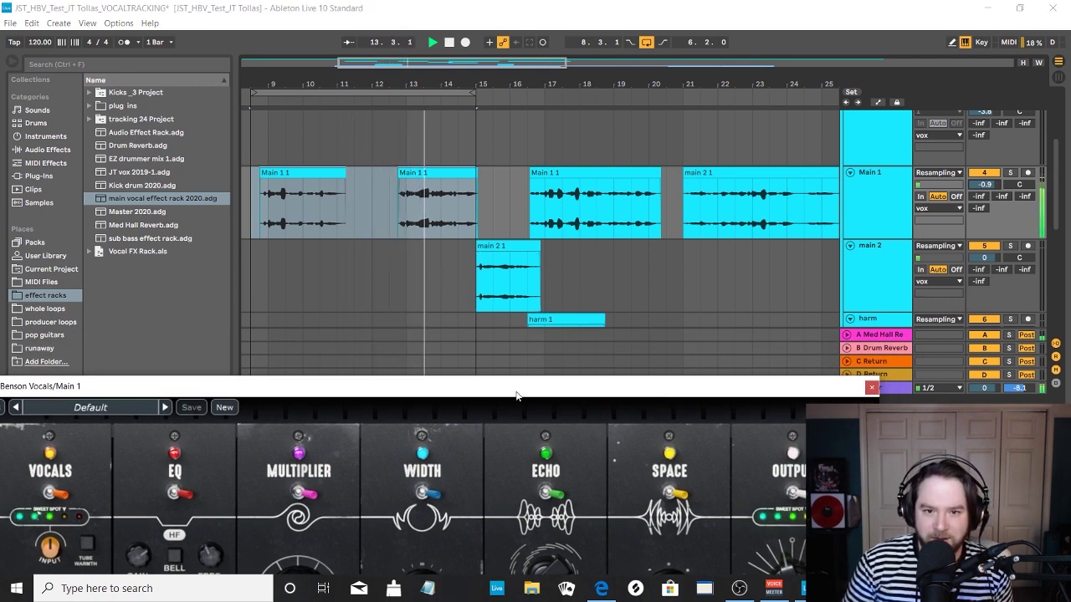
# - Play the bgv backing vocals in the mix from 9.3.1 with Howard Benson Vocals switched off
pyautogui.scroll(-8, 333, 231)
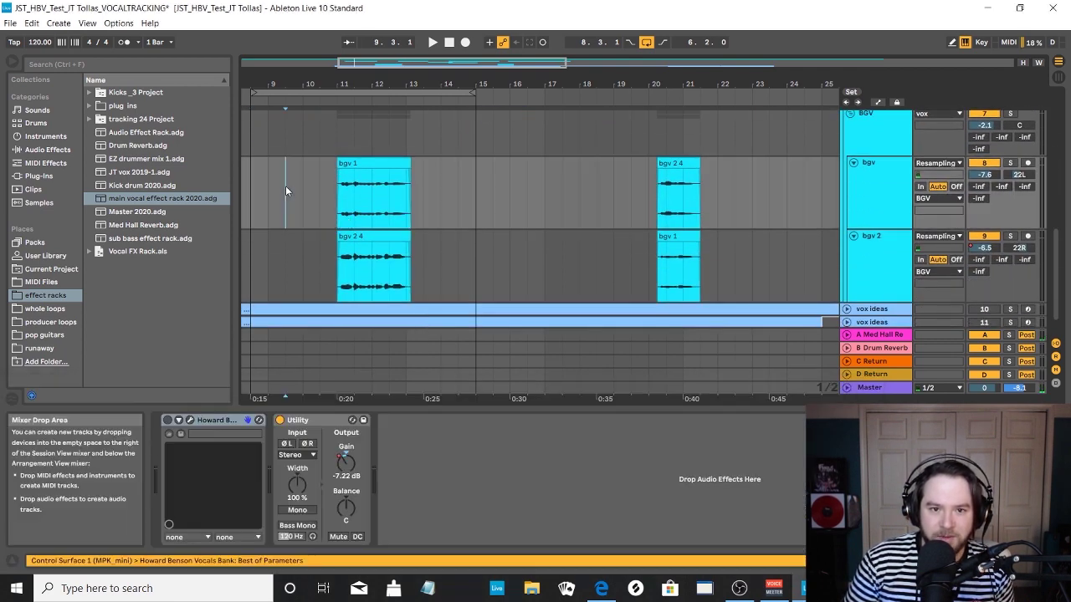
pyautogui.click(285, 186)
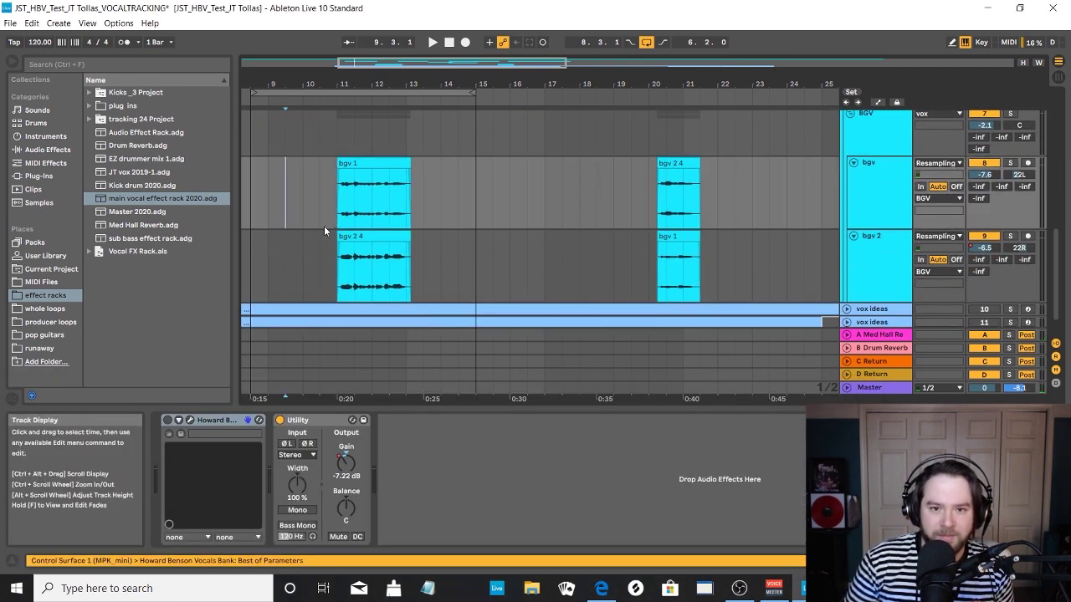
pyautogui.scroll(1, 321, 241)
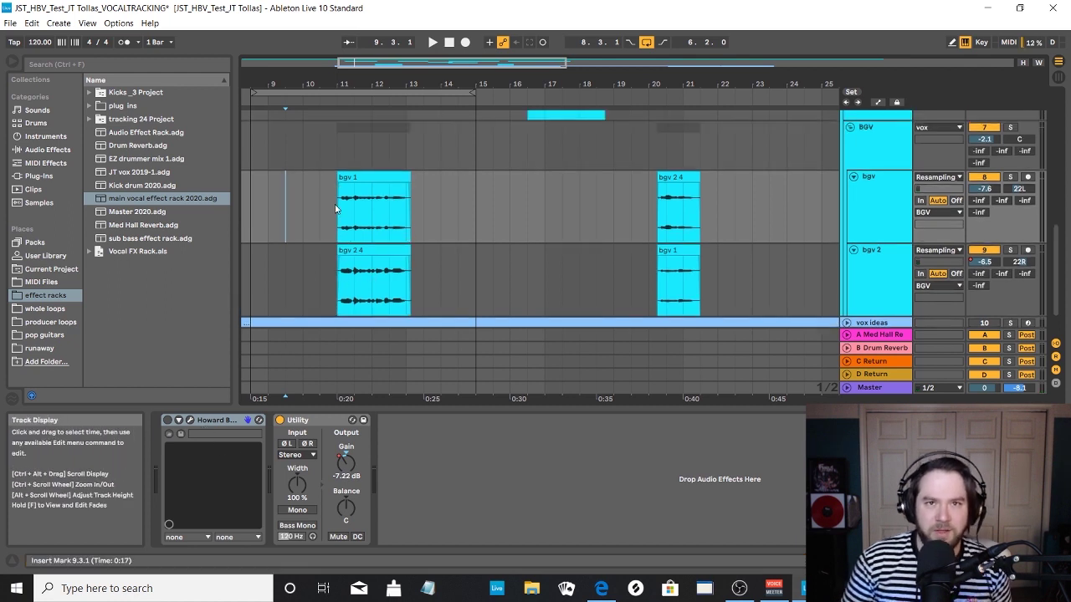
pyautogui.press('space')
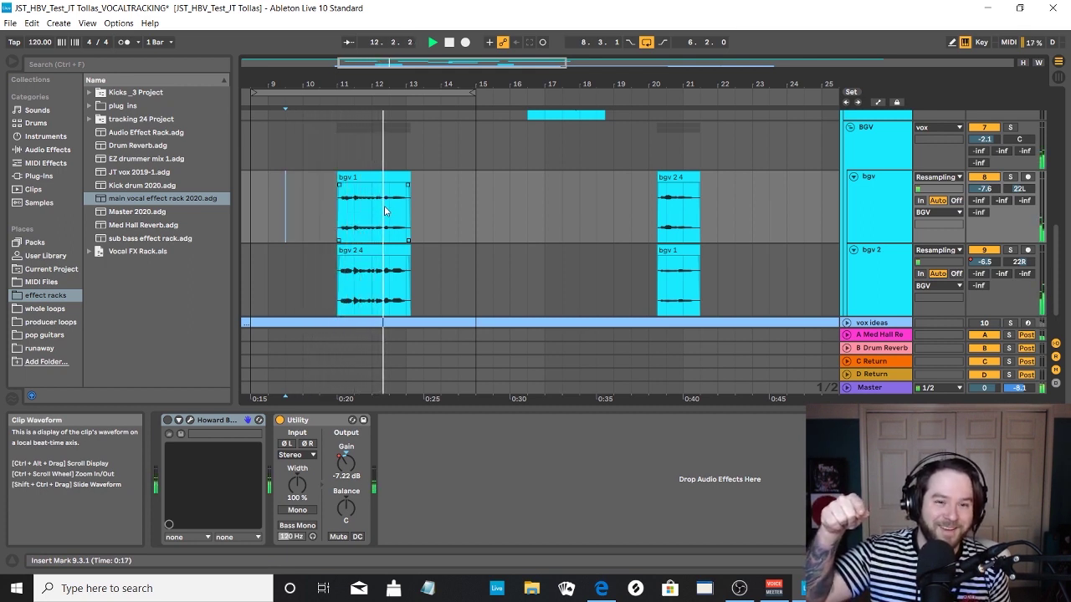
pyautogui.press('space')
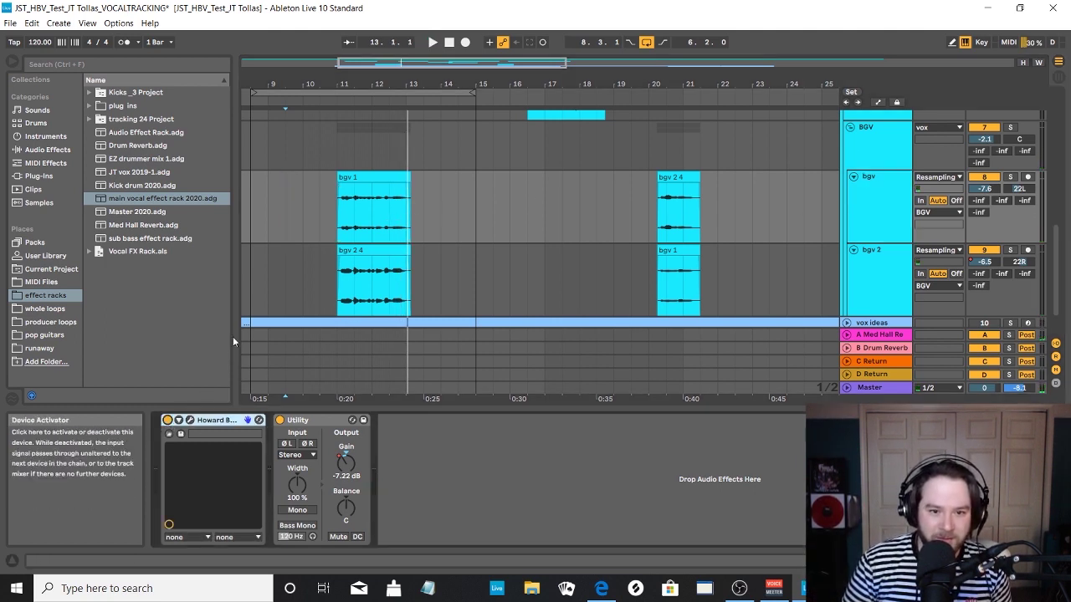
# - Switch Howard Benson Vocals on for bgv and bgv 2 and play from 8.3.1 to hear the processed backing vocals
pyautogui.click(318, 274)
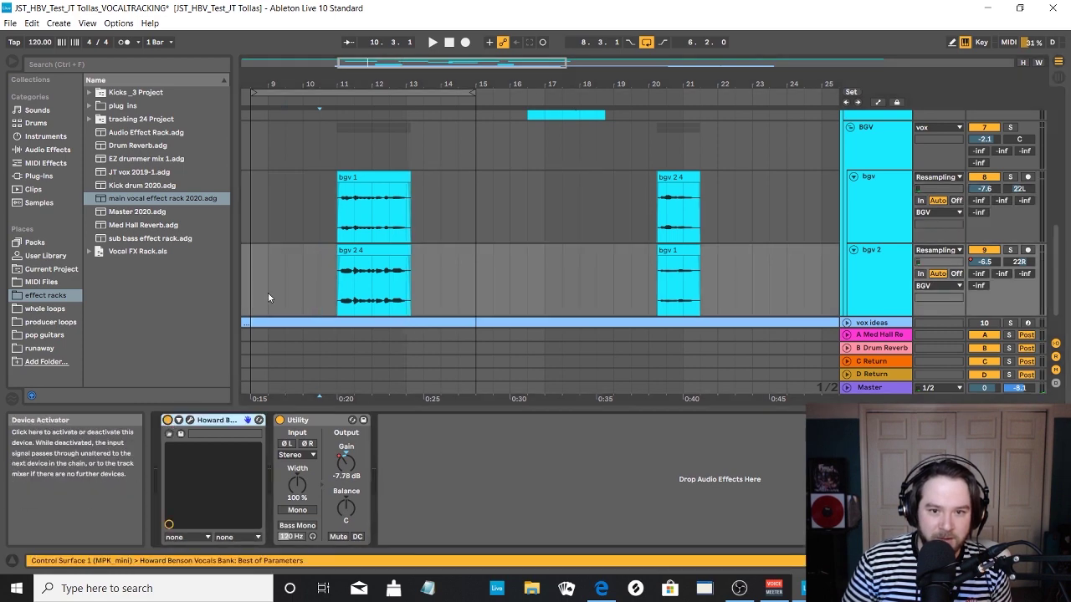
pyautogui.scroll(3, 318, 180)
pyautogui.scroll(5, 314, 189)
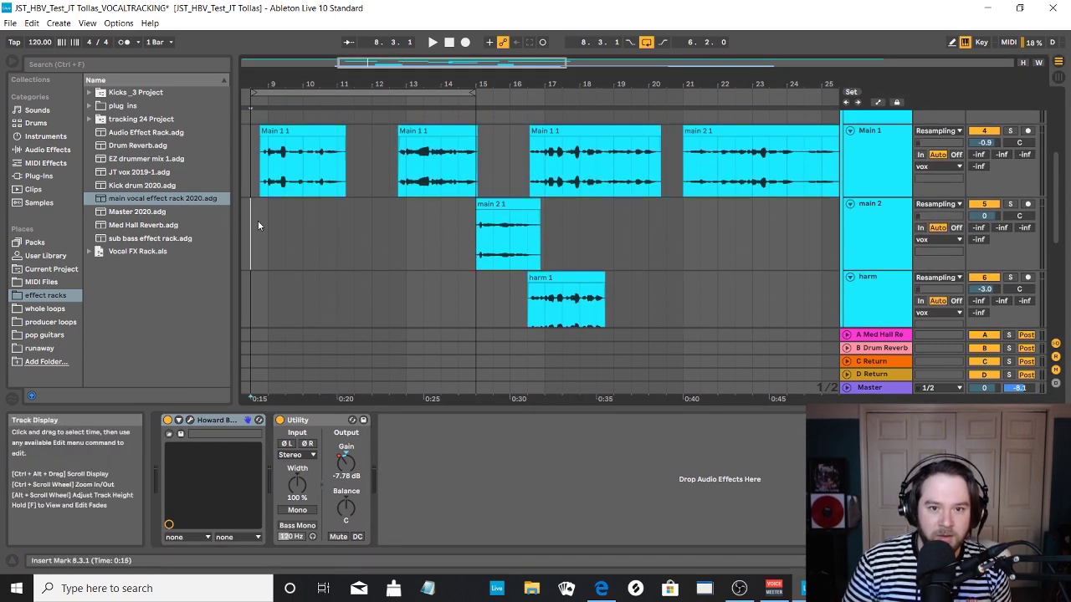
pyautogui.click(258, 220)
pyautogui.press('space')
pyautogui.scroll(-4, 326, 284)
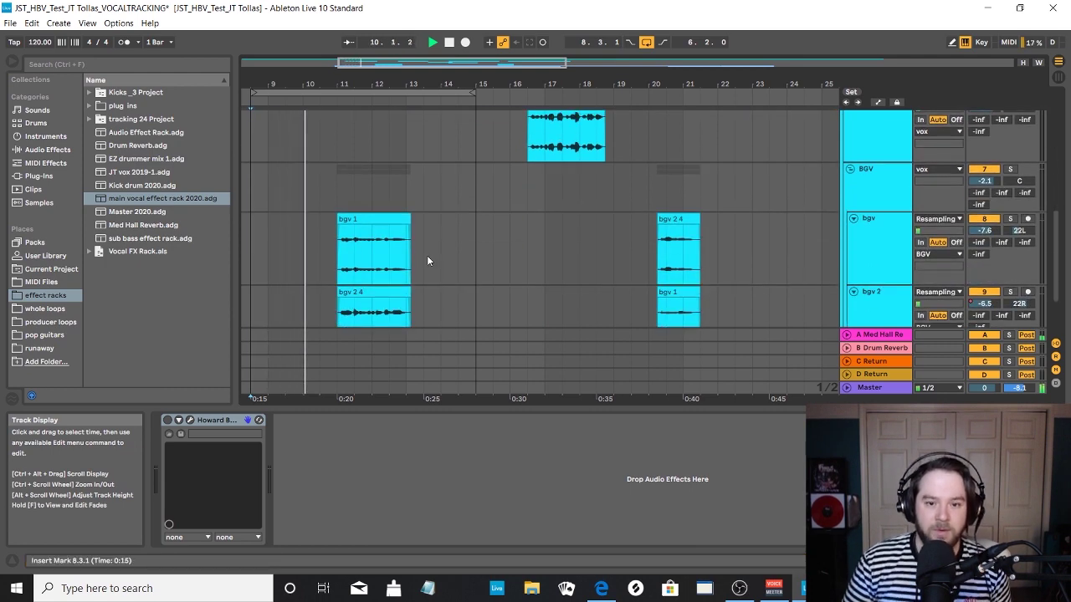
pyautogui.click(304, 241)
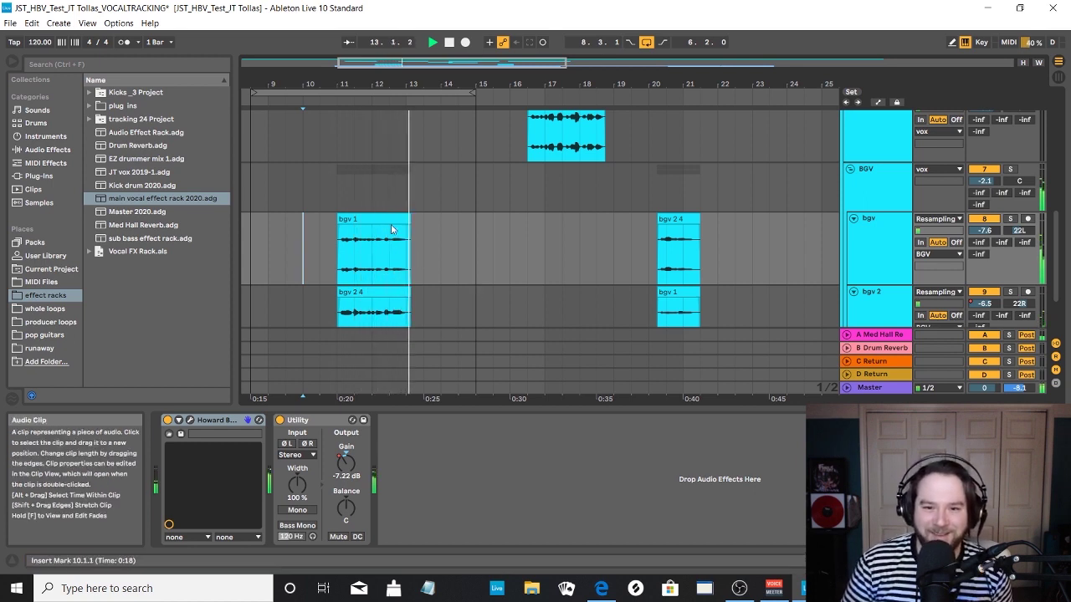
pyautogui.press('space')
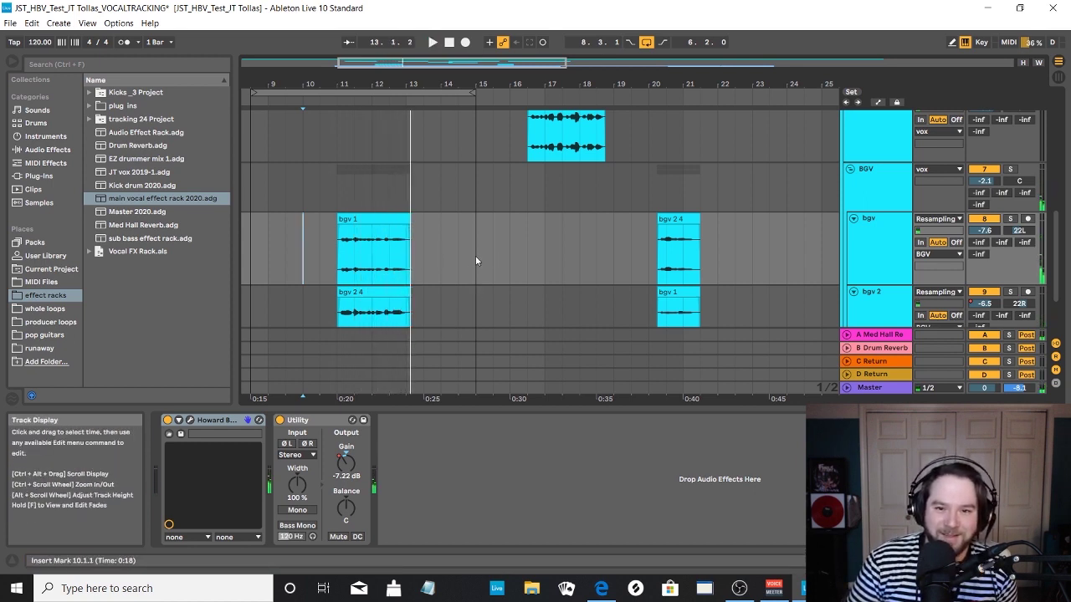
# - Open Howard Benson Vocals on the bgv track and examine the settings of the JS Country Male Vocals w FX preset
pyautogui.click(189, 421)
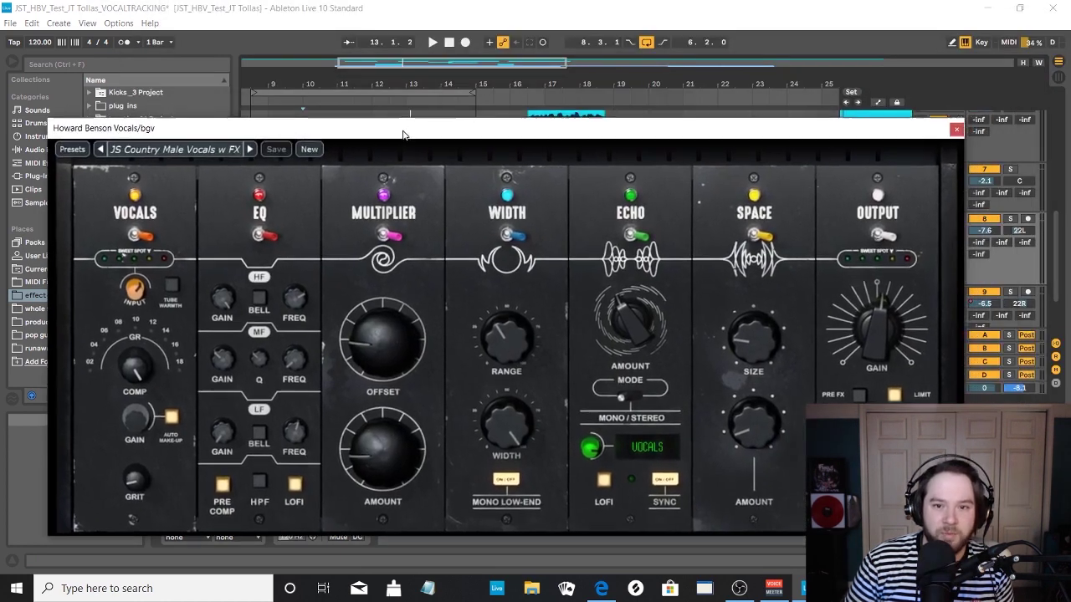
pyautogui.moveTo(402, 119); pyautogui.dragTo(409, 107)
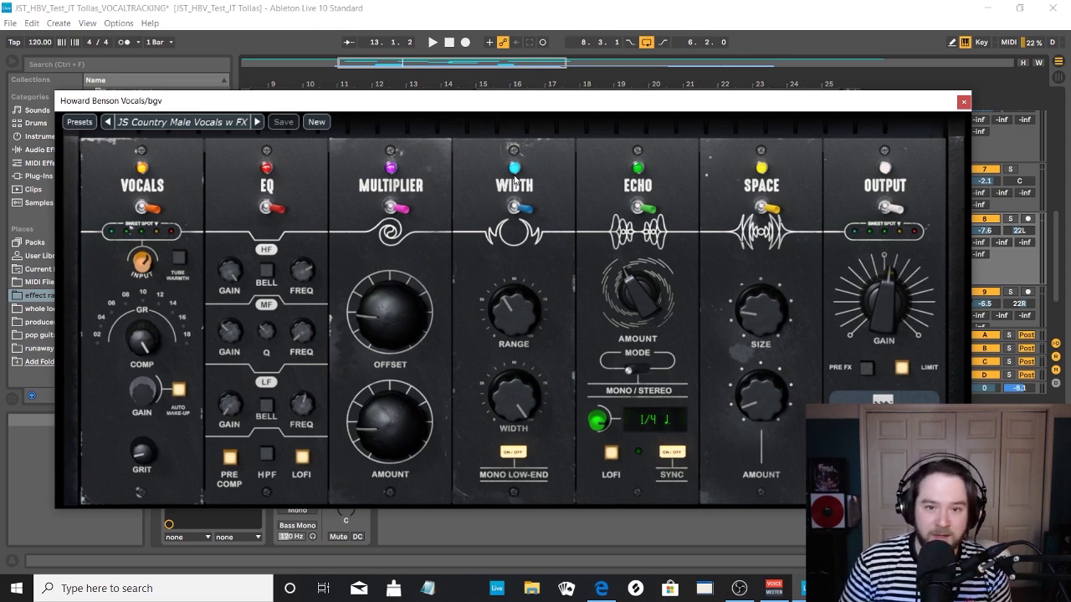
pyautogui.moveTo(401, 108); pyautogui.dragTo(384, 93)
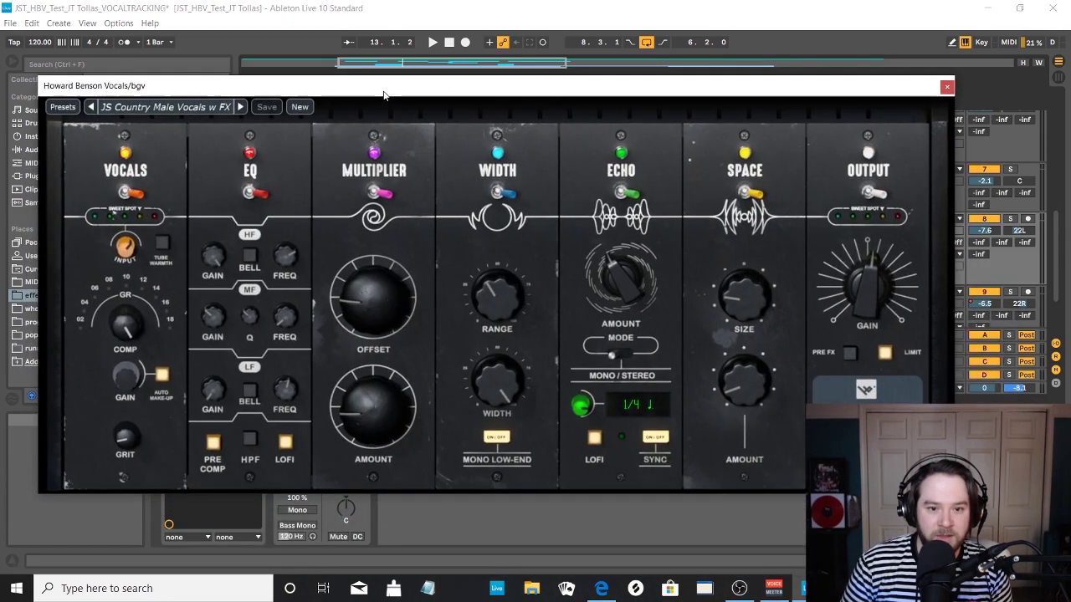
pyautogui.moveTo(216, 395)
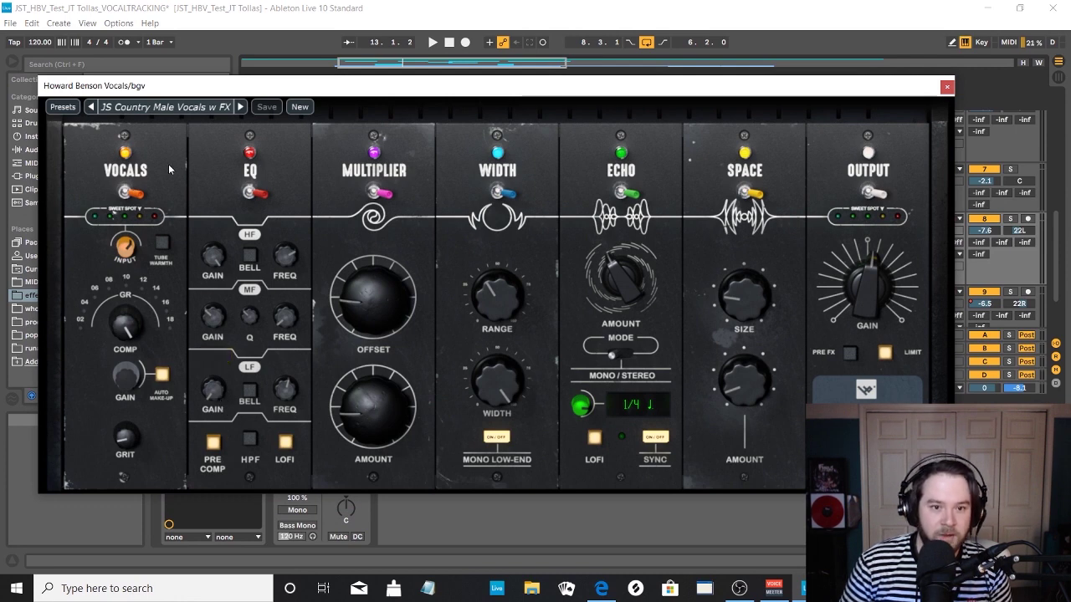
# - Reset Howard Benson Vocals on bgv to Default, then load the Joey Sturgis factory preset JS Country Male Vocals w FX
pyautogui.click(167, 109)
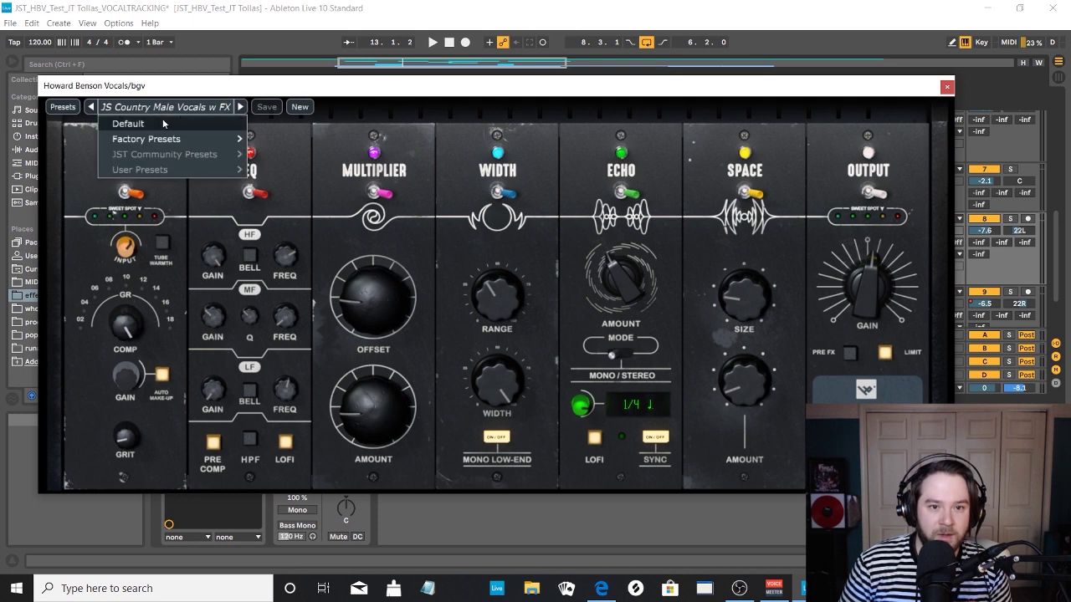
pyautogui.click(162, 121)
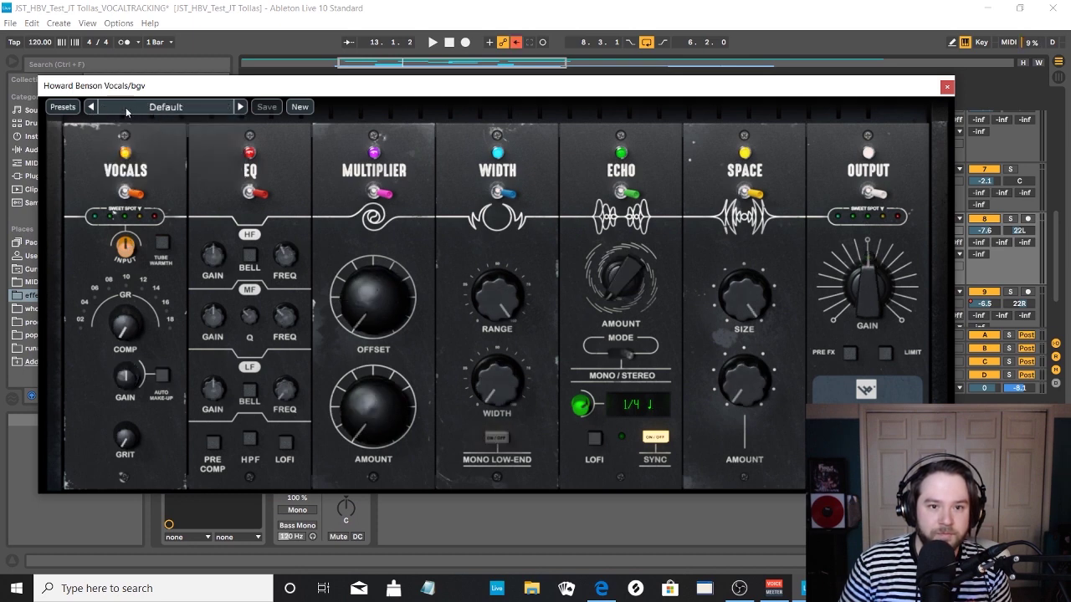
pyautogui.click(131, 112)
pyautogui.moveTo(156, 139)
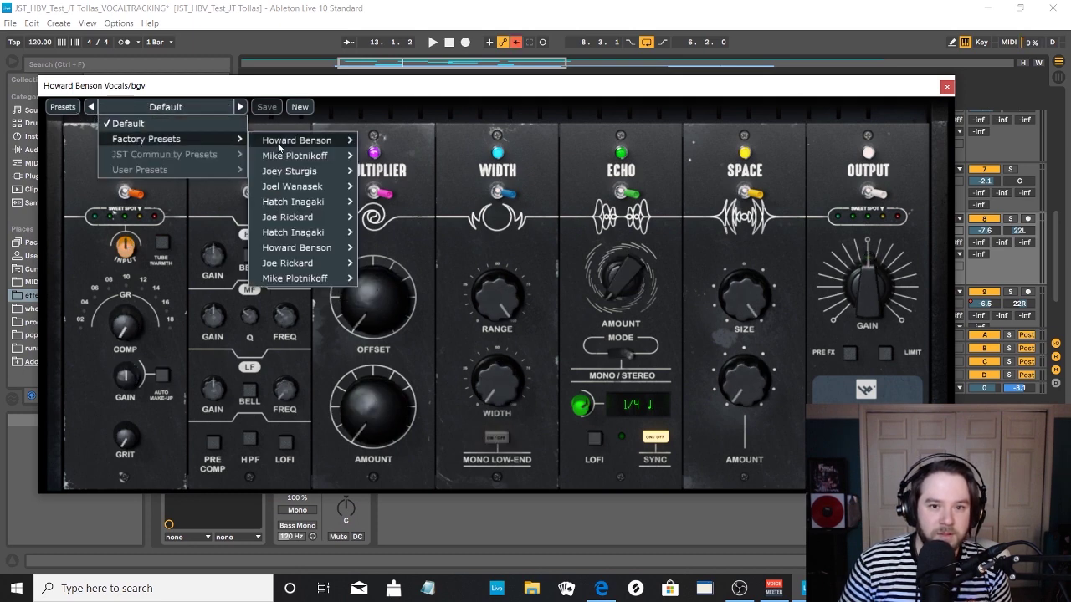
pyautogui.moveTo(282, 142)
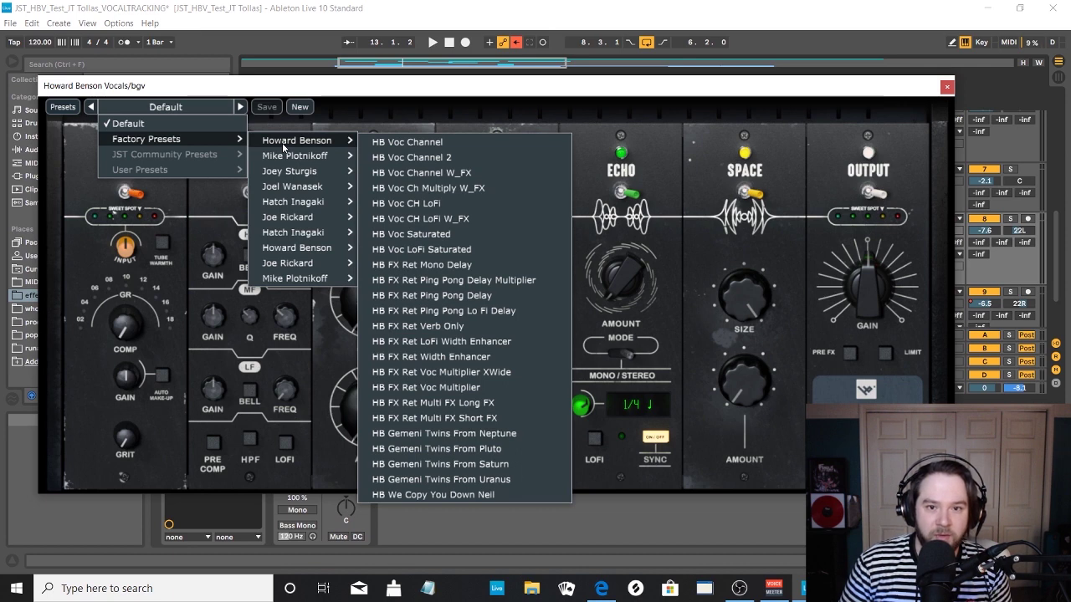
pyautogui.moveTo(316, 155)
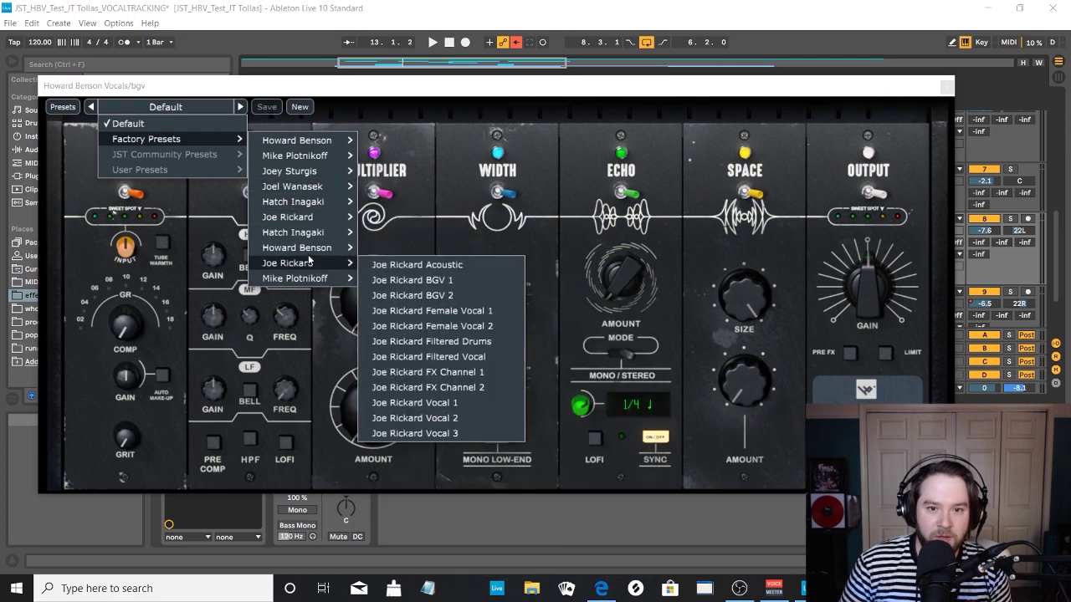
pyautogui.moveTo(309, 232)
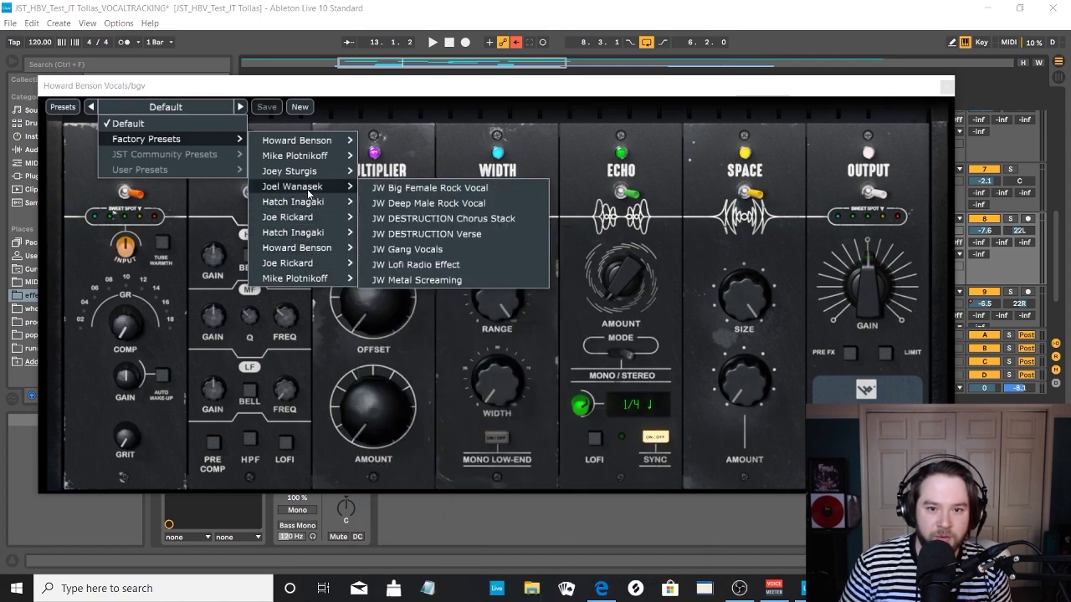
pyautogui.moveTo(308, 179)
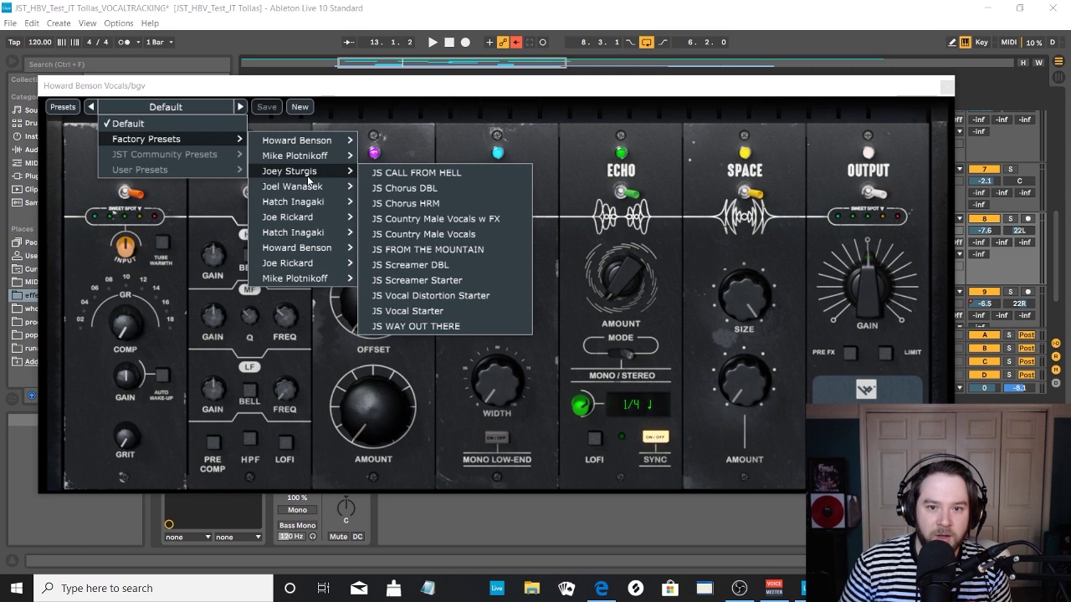
pyautogui.click(474, 220)
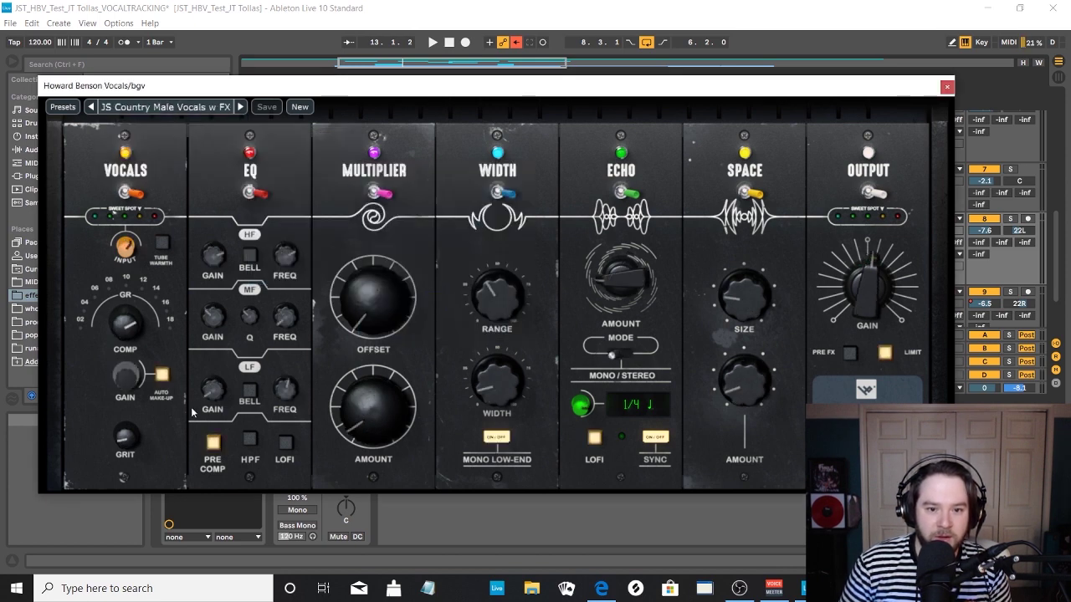
pyautogui.moveTo(211, 325)
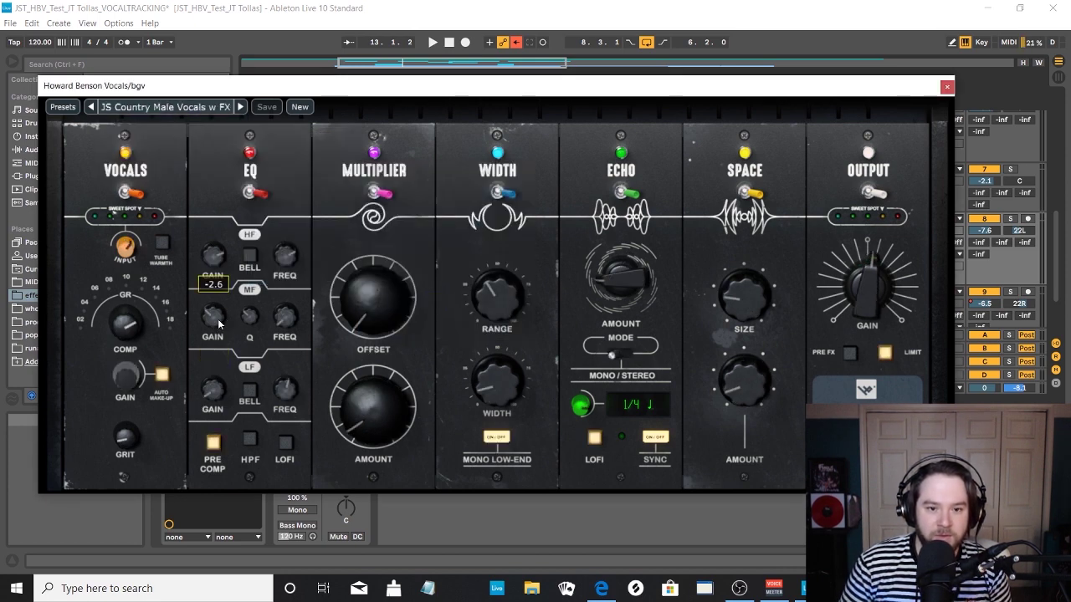
# - Play the bgv backing vocals with the reloaded preset, soloing the bgv track briefly to hear it on its own
pyautogui.press('space')
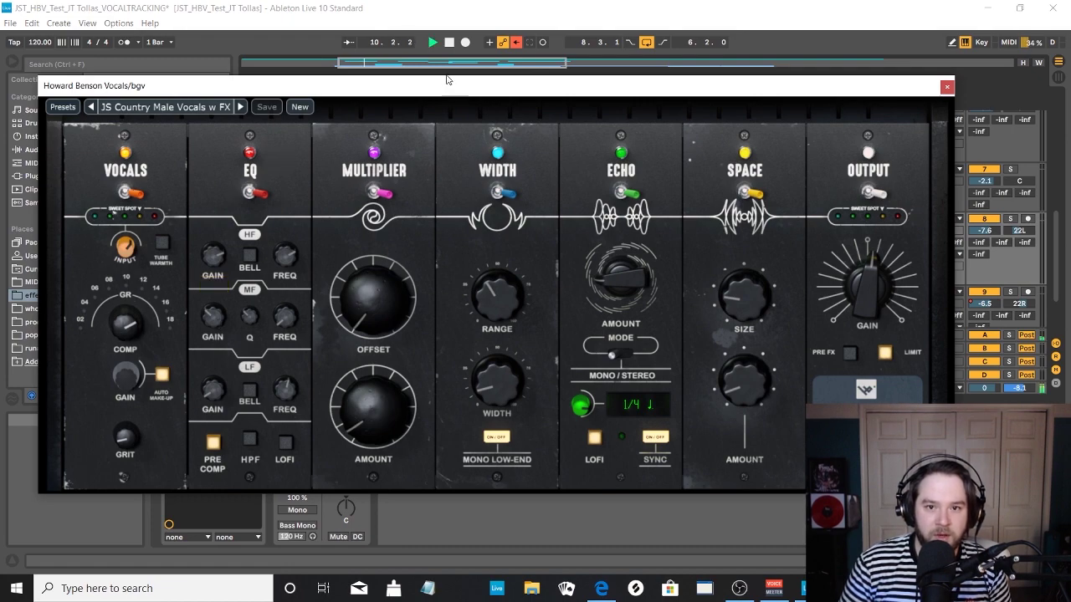
pyautogui.moveTo(447, 80); pyautogui.dragTo(426, 440)
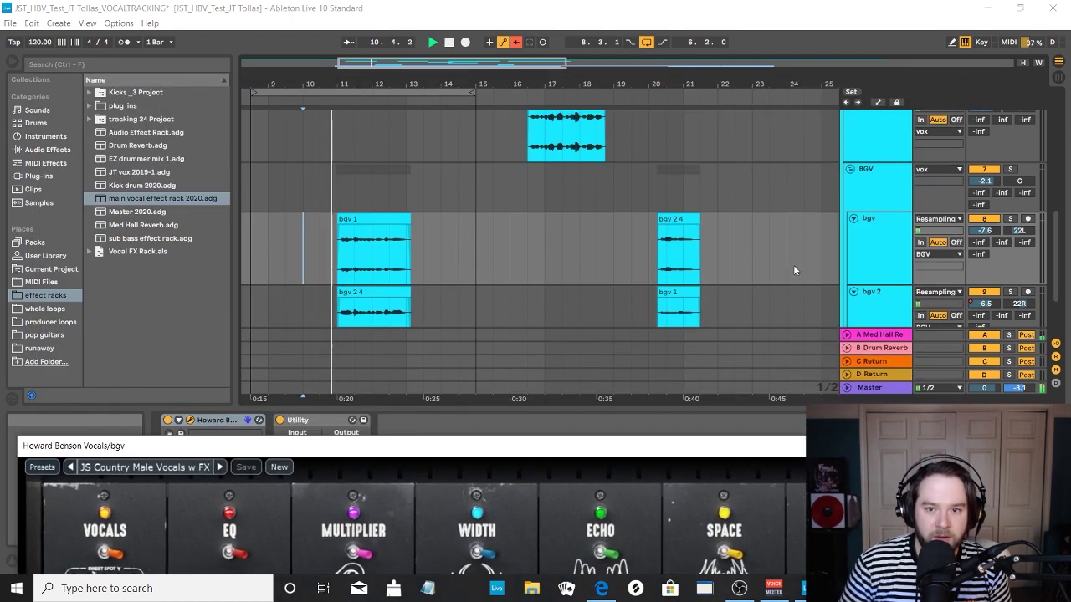
pyautogui.click(1010, 218)
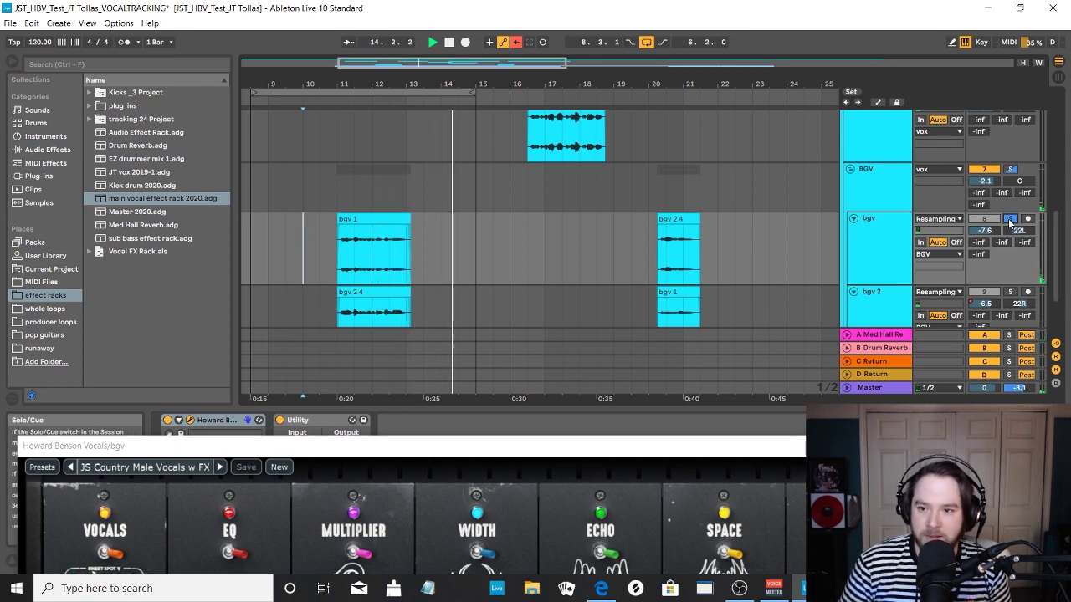
pyautogui.click(1010, 219)
pyautogui.moveTo(779, 449); pyautogui.dragTo(788, 301)
# - Open Howard Benson Vocals on the Main 1 track and examine its settings and meters during playback
pyautogui.scroll(6, 545, 169)
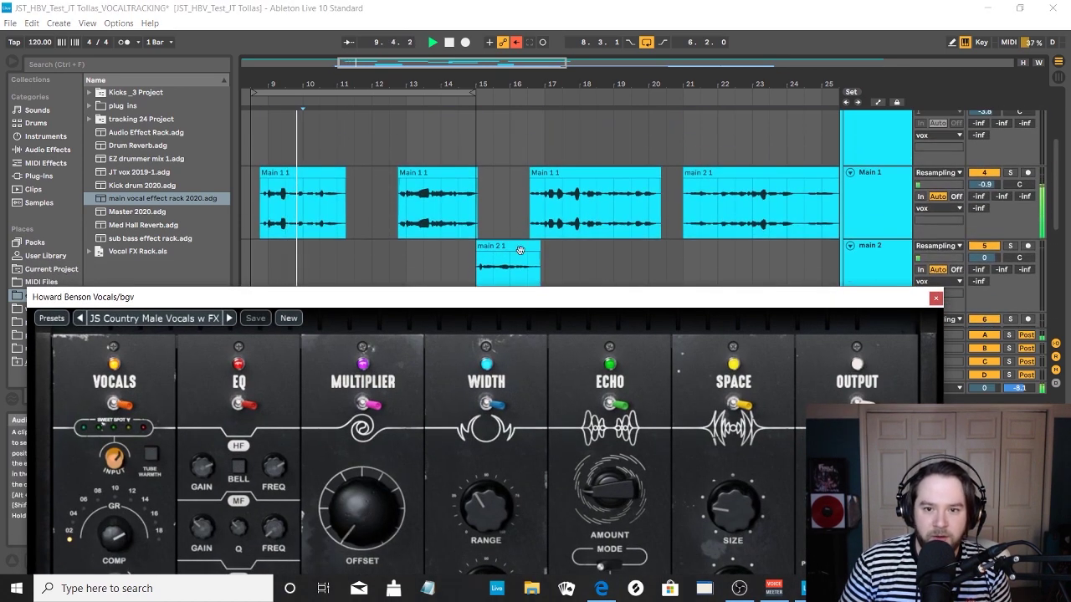
pyautogui.click(695, 176)
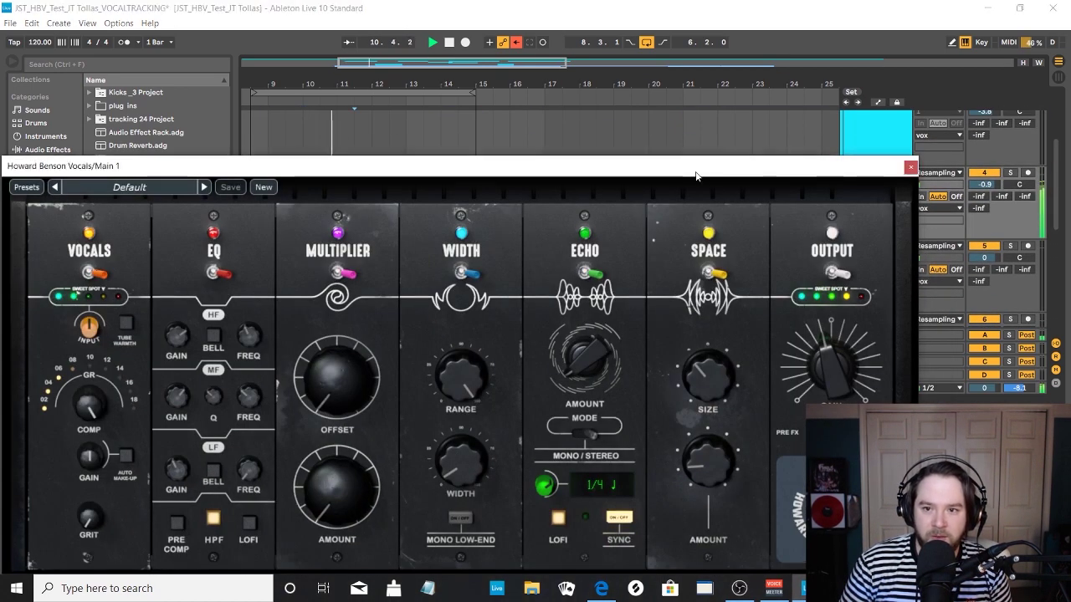
pyautogui.moveTo(696, 175); pyautogui.dragTo(739, 94)
pyautogui.moveTo(883, 94)
pyautogui.mouseDown()
pyautogui.moveTo(870, 344)
pyautogui.moveTo(853, 300)
pyautogui.moveTo(868, 106)
pyautogui.mouseUp()
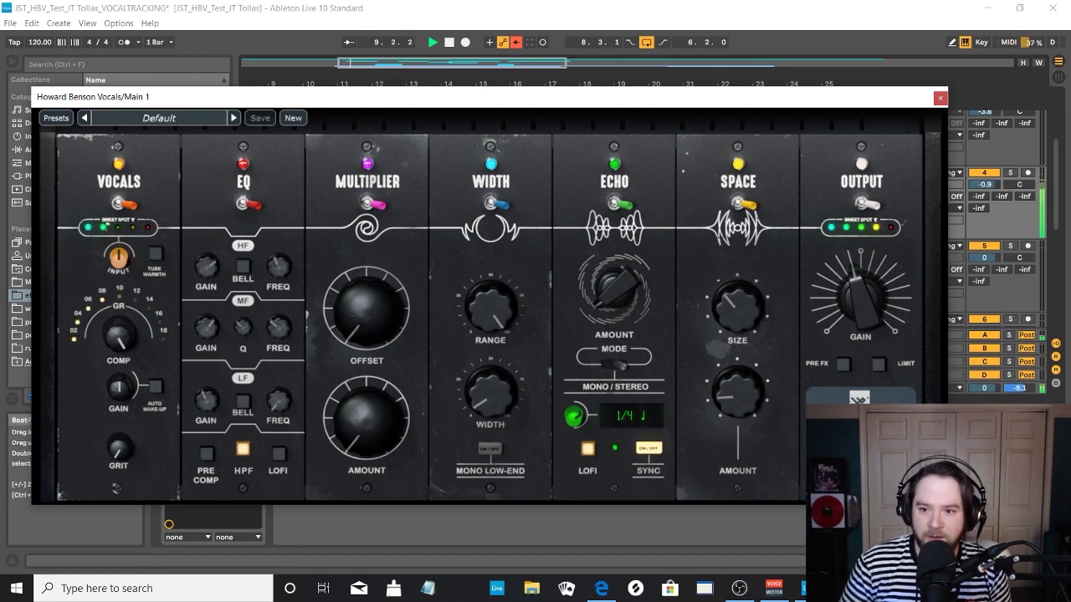
pyautogui.moveTo(786, 97); pyautogui.dragTo(757, 216)
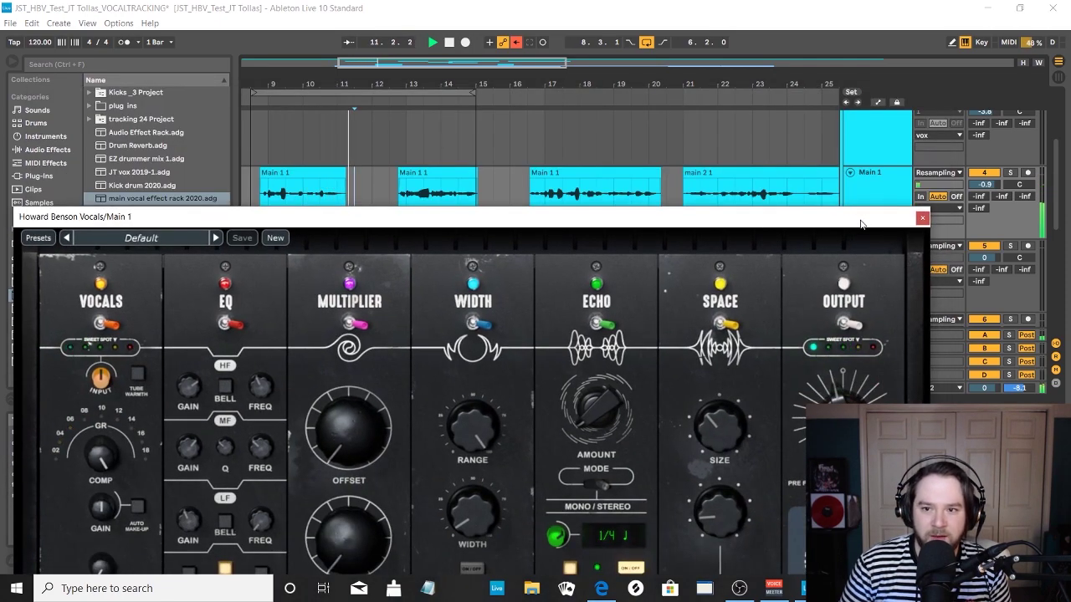
# - Stop playback and solo the Main 1 vocal together with the audio backing track
pyautogui.moveTo(589, 228); pyautogui.dragTo(595, 392)
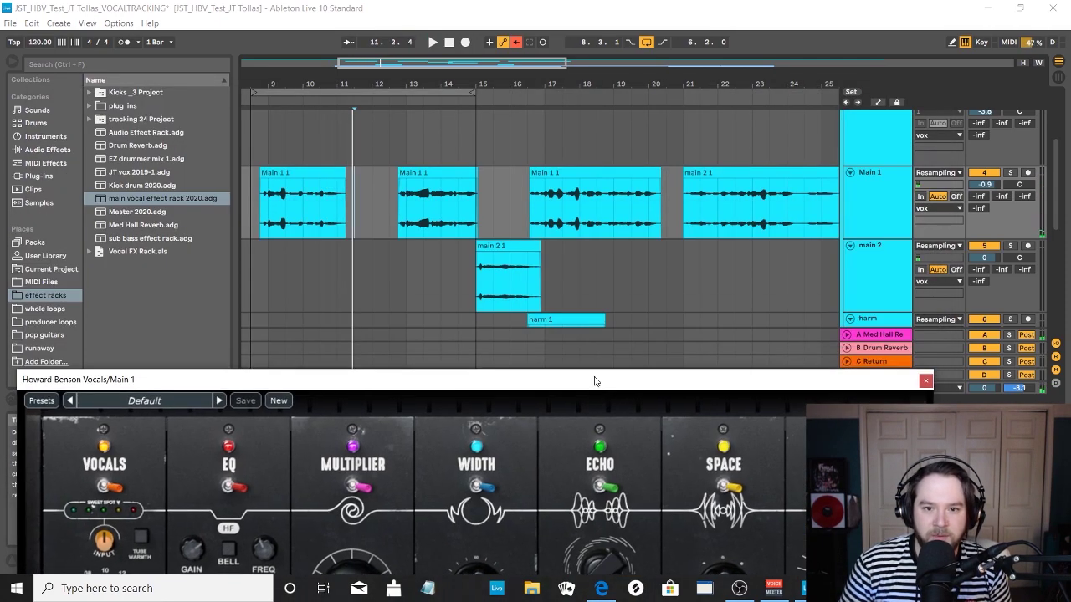
pyautogui.scroll(-2, 678, 258)
pyautogui.scroll(1, 677, 257)
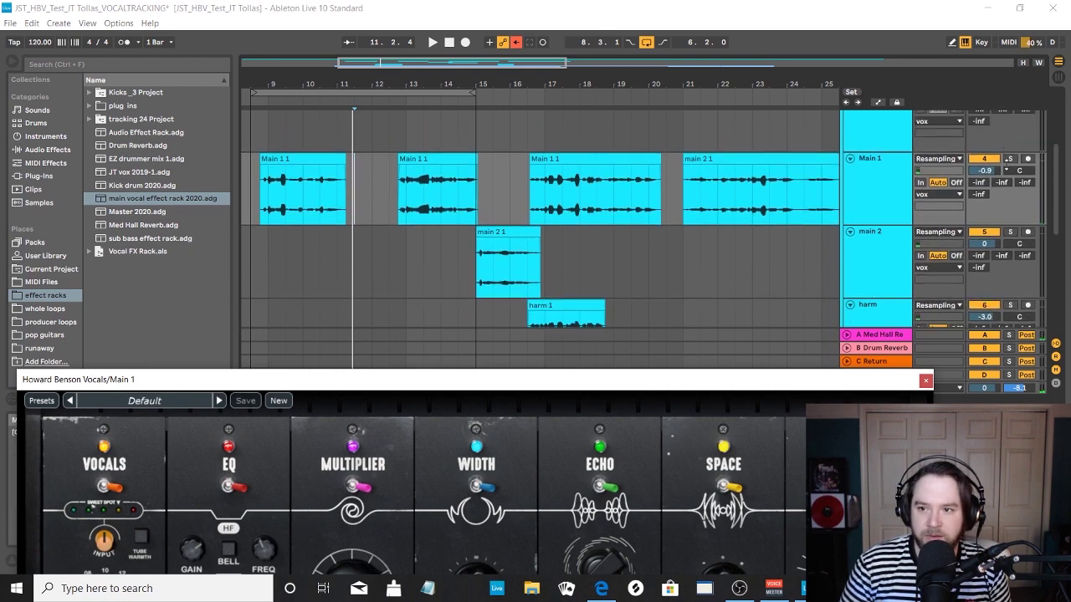
pyautogui.scroll(-5, 975, 226)
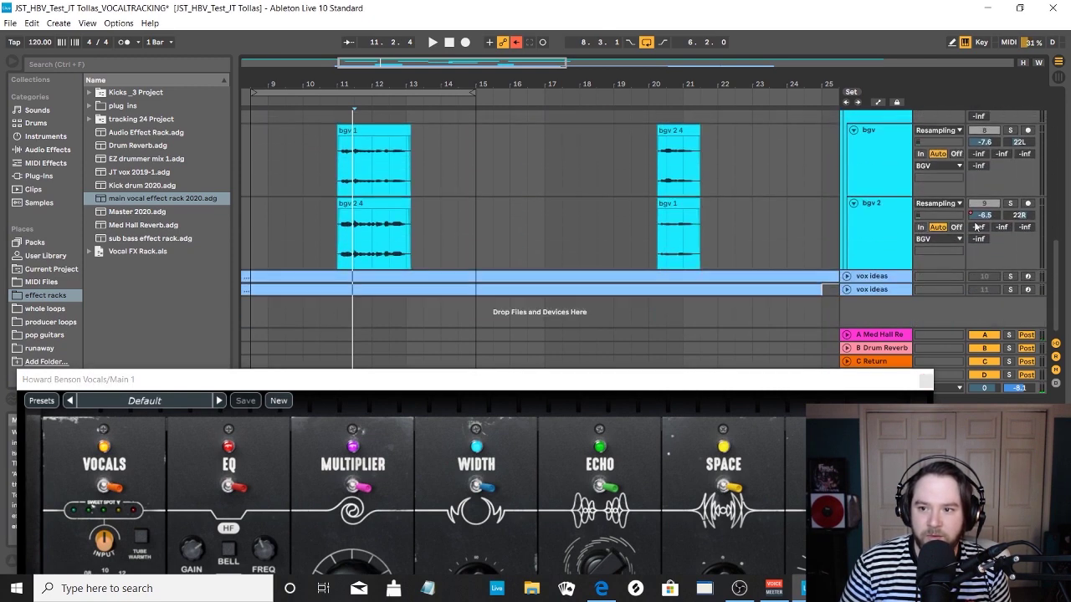
pyautogui.scroll(6, 975, 226)
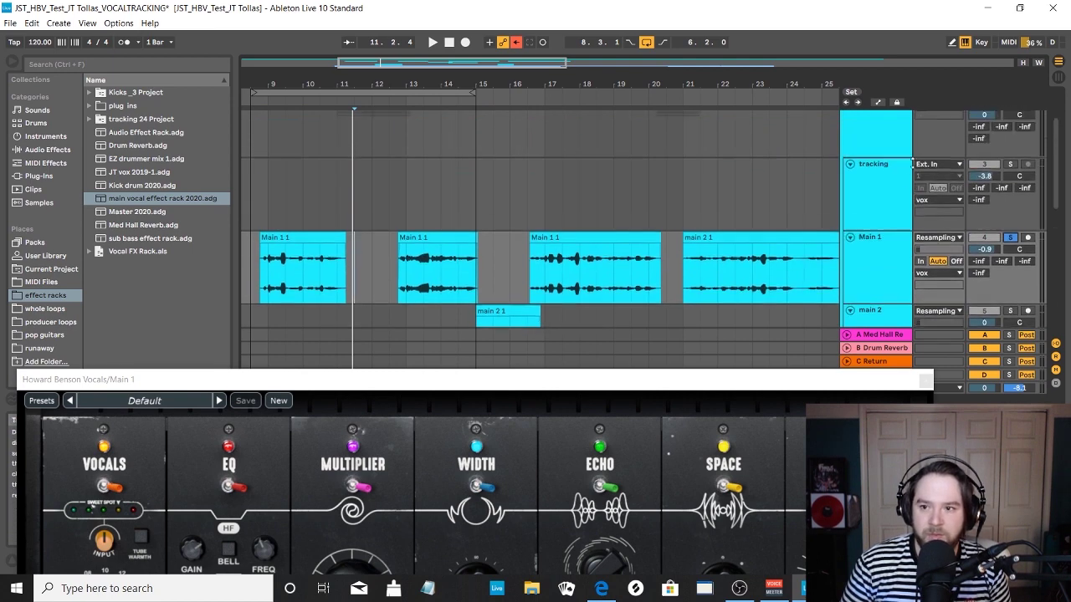
pyautogui.scroll(4, 1058, 143)
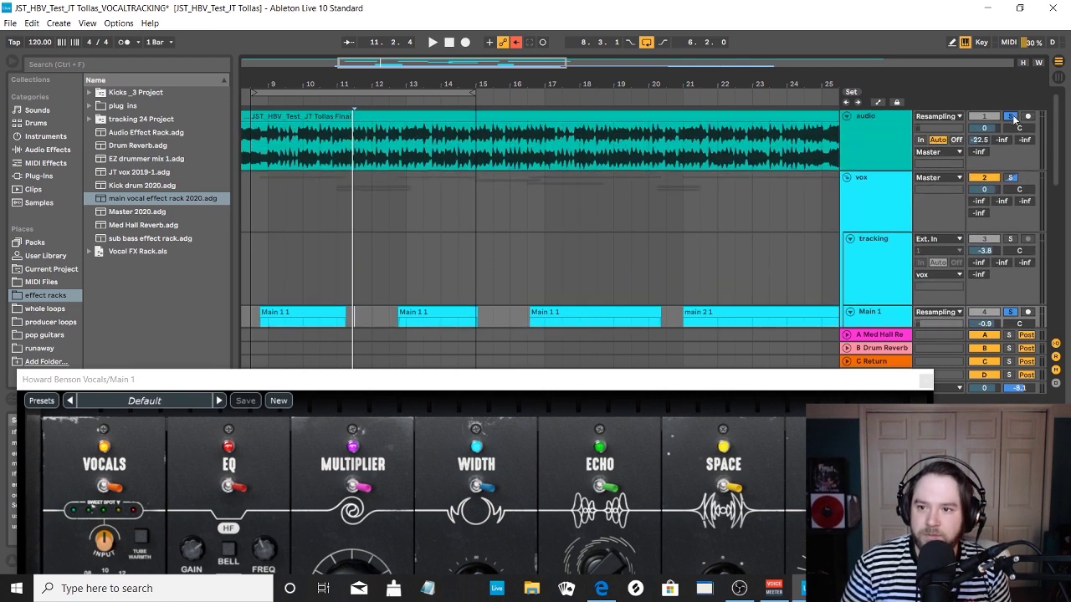
pyautogui.scroll(-4, 423, 214)
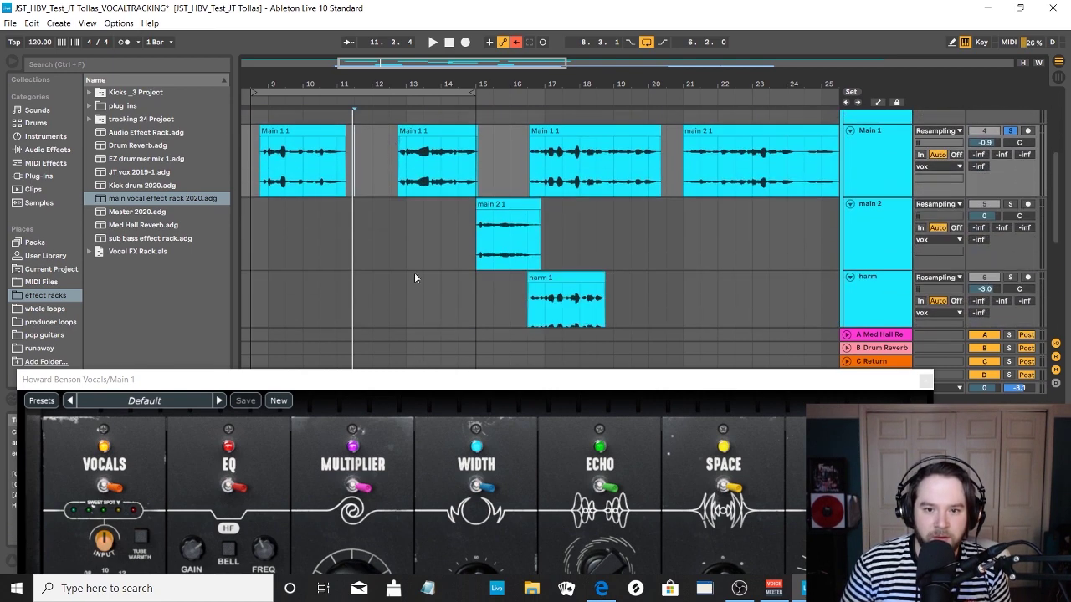
# - Play Main 1 from 8.4.1 with its plug-in window placed below the clips to watch the playback and the meters
pyautogui.moveTo(514, 383); pyautogui.dragTo(455, 206)
pyautogui.click(260, 156)
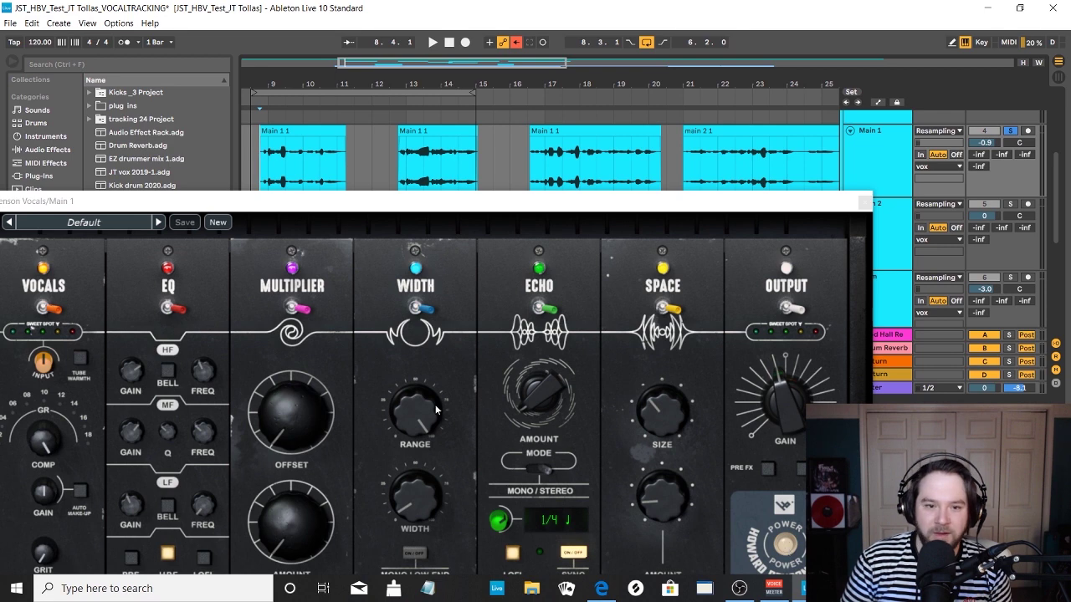
pyautogui.moveTo(342, 209); pyautogui.dragTo(425, 134)
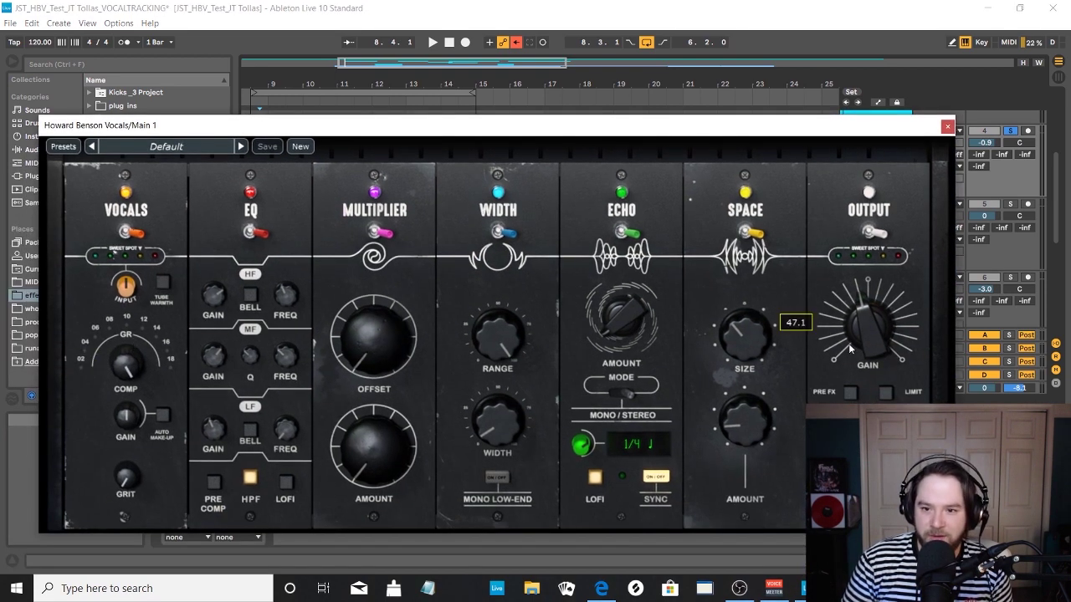
pyautogui.moveTo(788, 134); pyautogui.dragTo(757, 359)
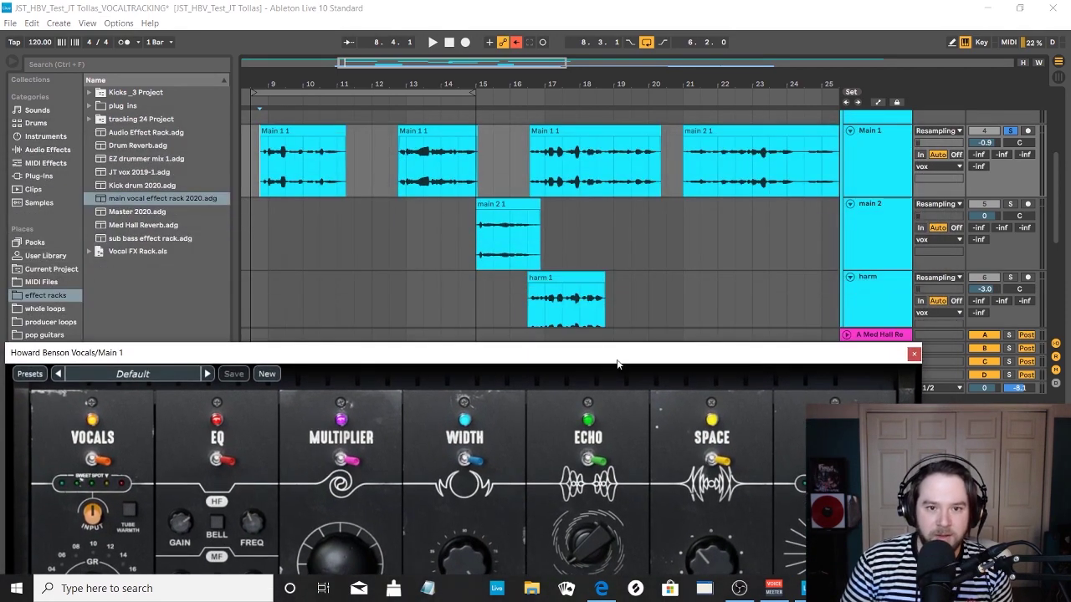
pyautogui.moveTo(848, 362); pyautogui.dragTo(833, 252)
pyautogui.press('space')
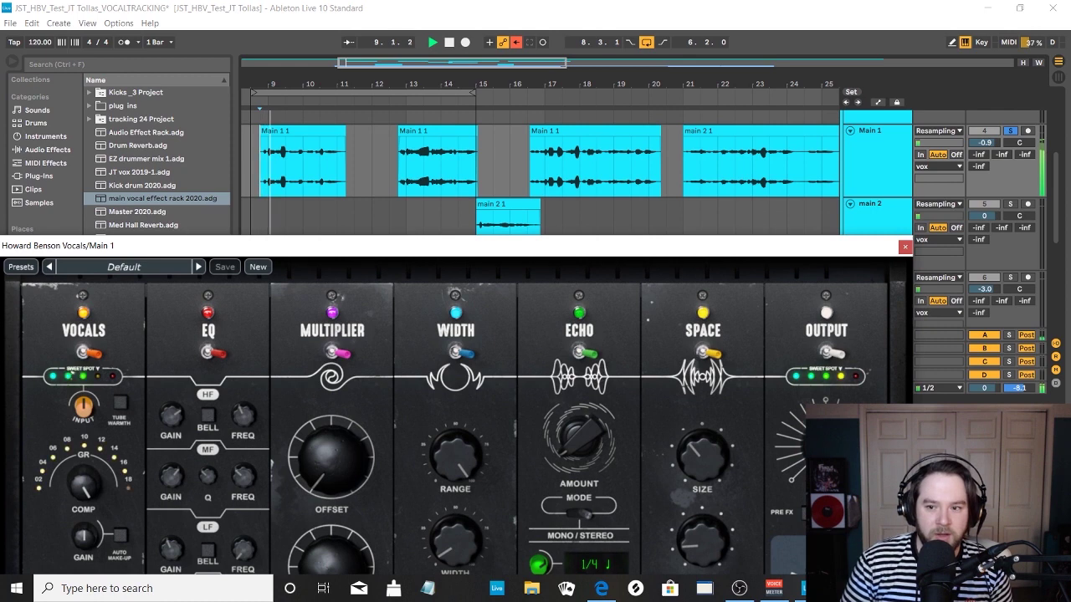
pyautogui.moveTo(718, 447)
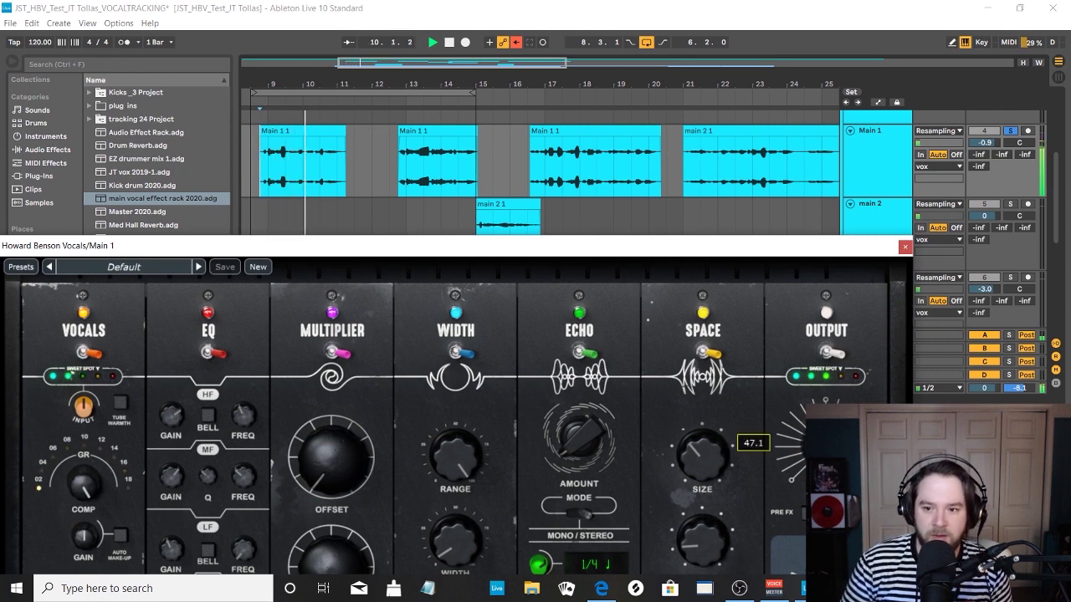
# - Bring the full Main 1 plug-in window into view, examine its vocal, echo, space and output settings, and play the vocal again
pyautogui.moveTo(791, 251); pyautogui.dragTo(788, 163)
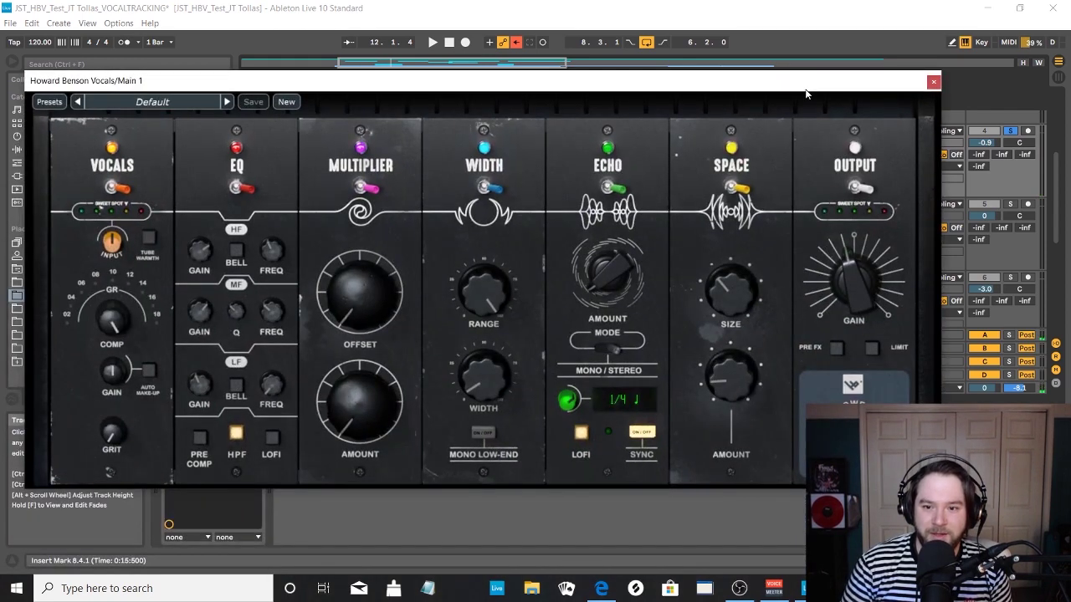
pyautogui.moveTo(806, 92); pyautogui.dragTo(817, 92)
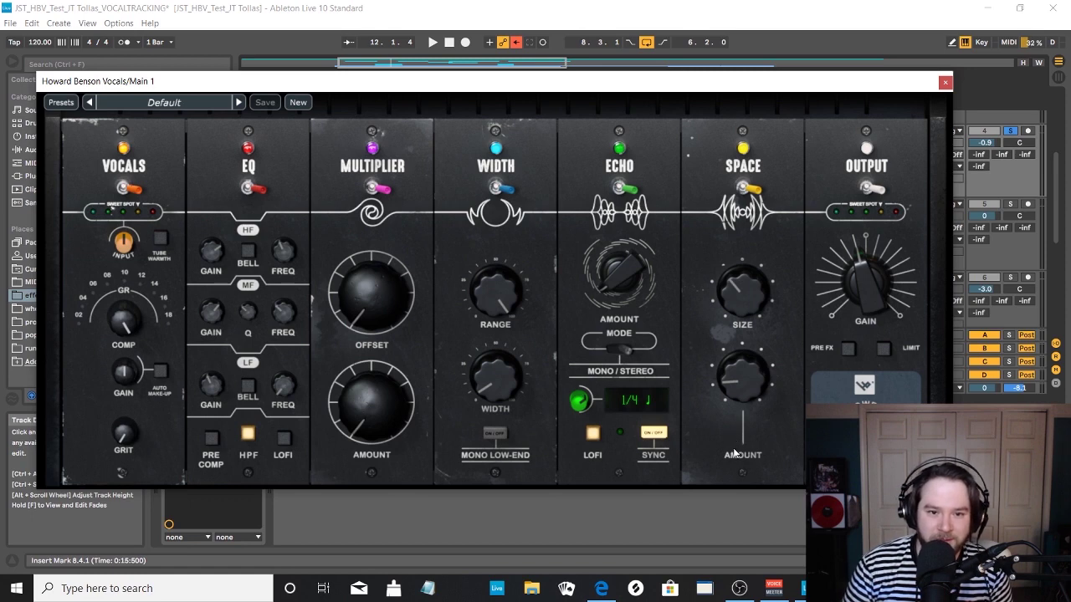
pyautogui.moveTo(598, 87); pyautogui.dragTo(606, 100)
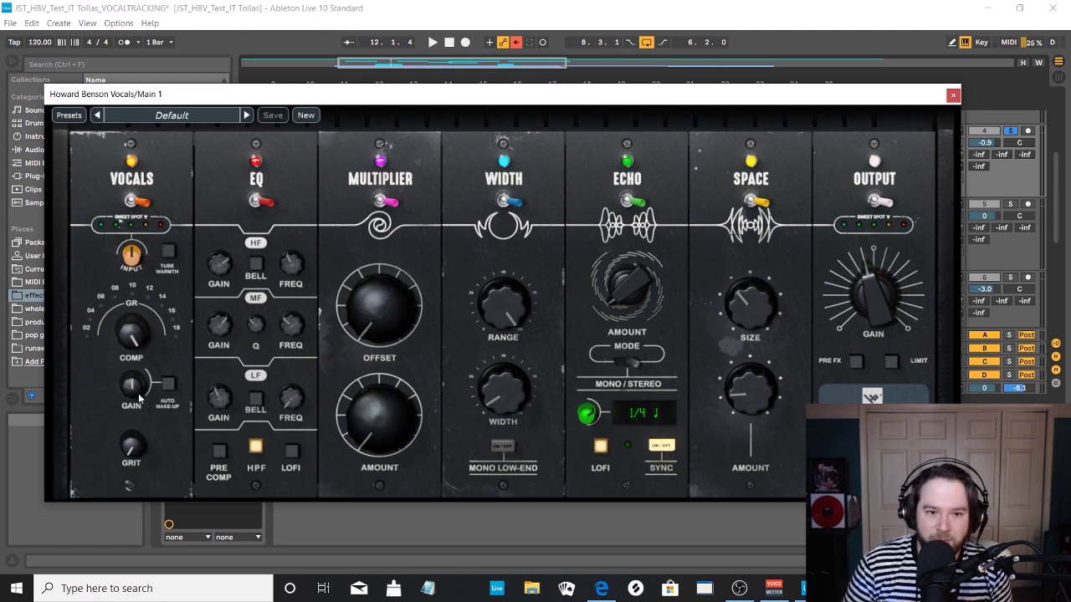
pyautogui.moveTo(896, 331)
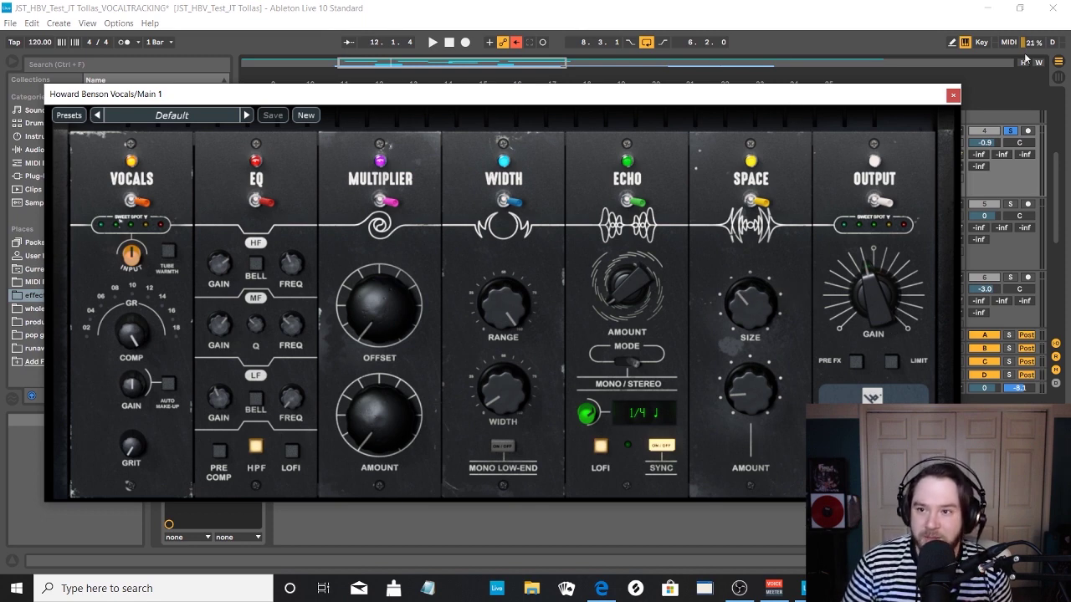
pyautogui.press('space')
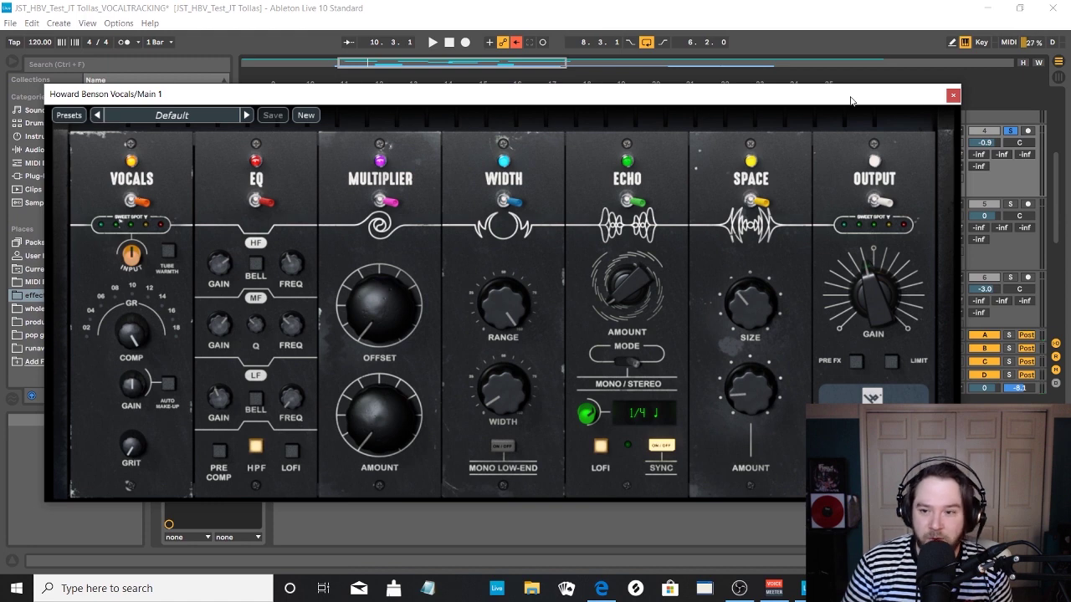
# - Close the Main 1 plug-in window and check Howard Benson Vocals on the main 2, harm and bgv tracks
pyautogui.moveTo(850, 100); pyautogui.dragTo(853, 138)
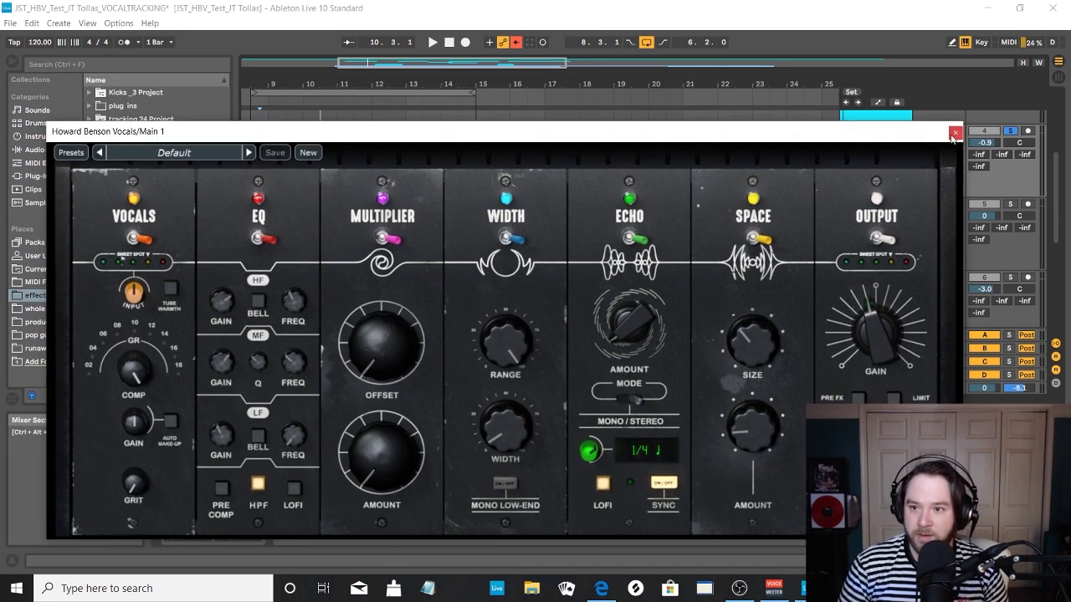
pyautogui.click(955, 132)
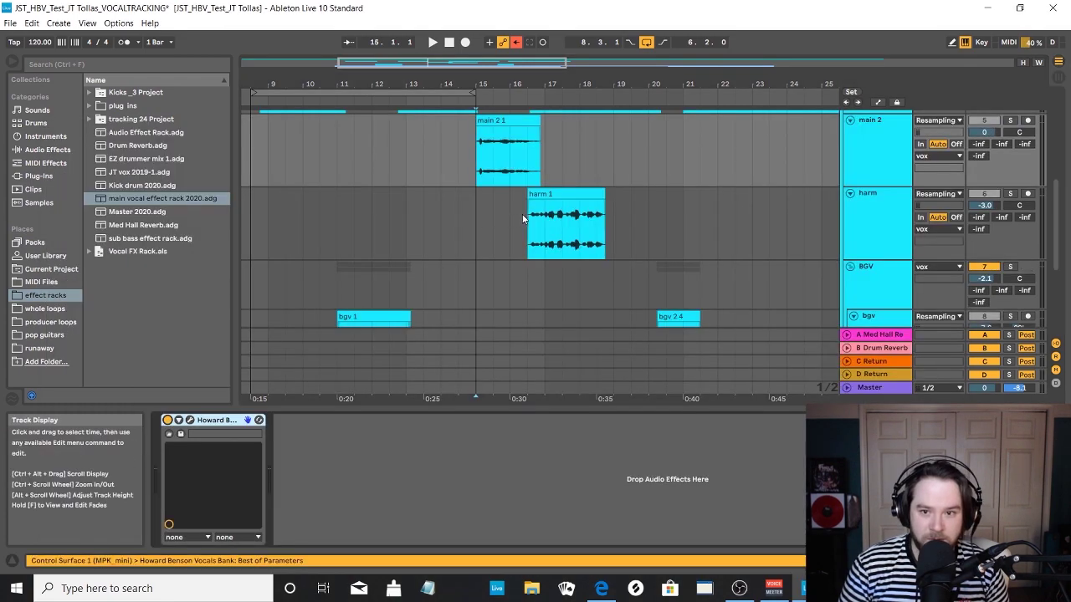
pyautogui.click(168, 420)
pyautogui.scroll(-5, 387, 268)
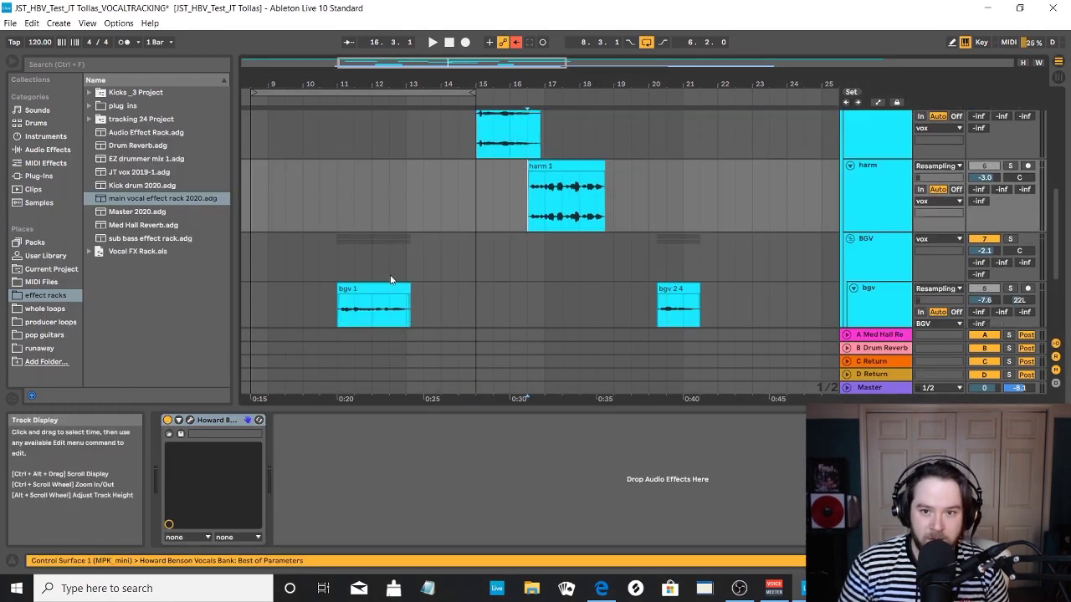
pyautogui.hotkey('ctrl', 'alt', 'p')
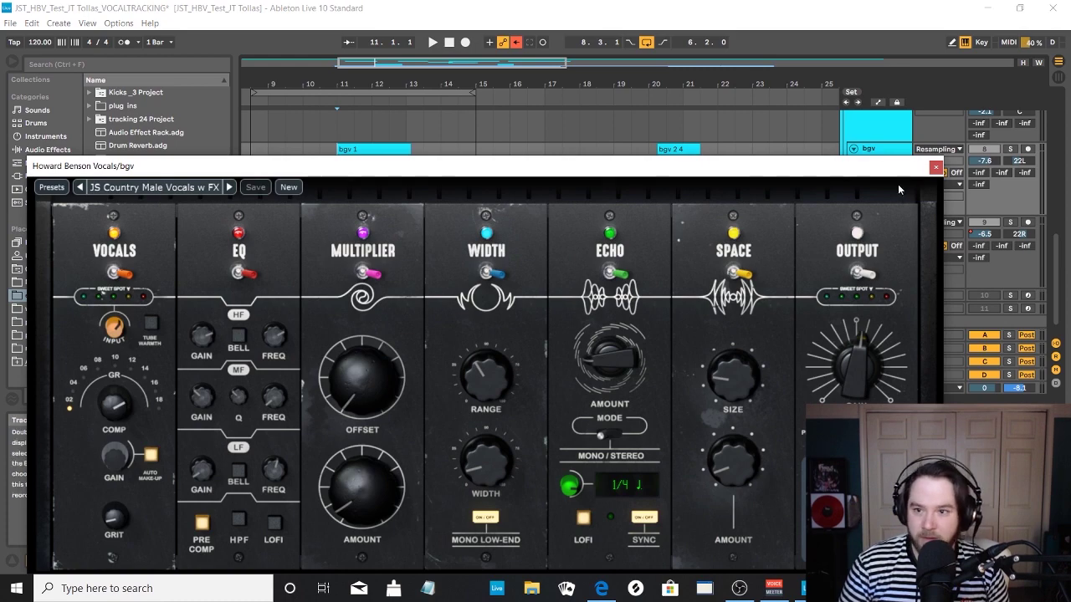
pyautogui.click(935, 167)
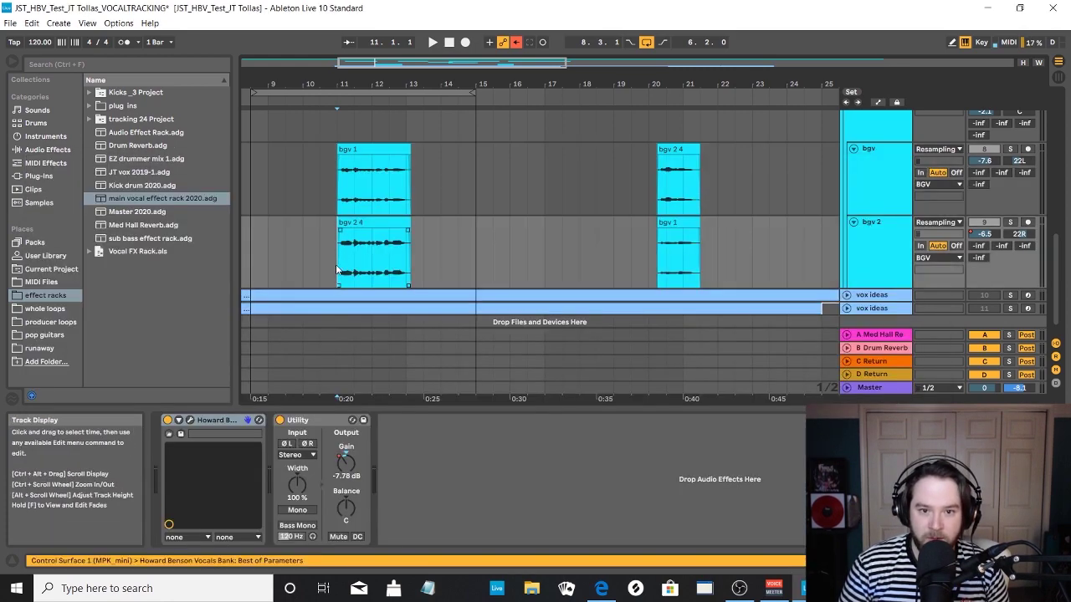
pyautogui.scroll(8, 584, 216)
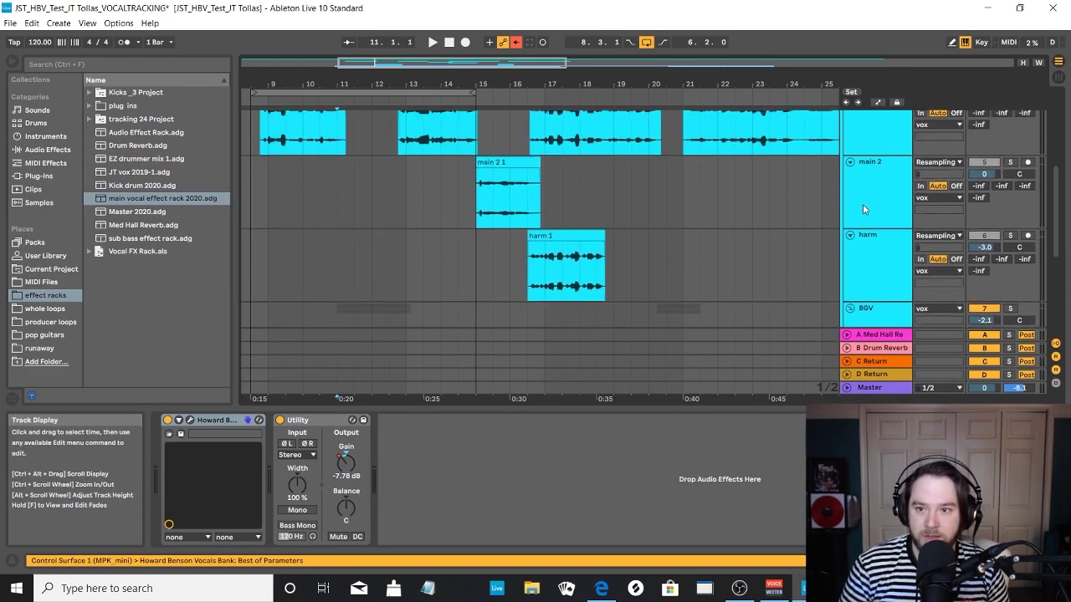
pyautogui.scroll(3, 813, 225)
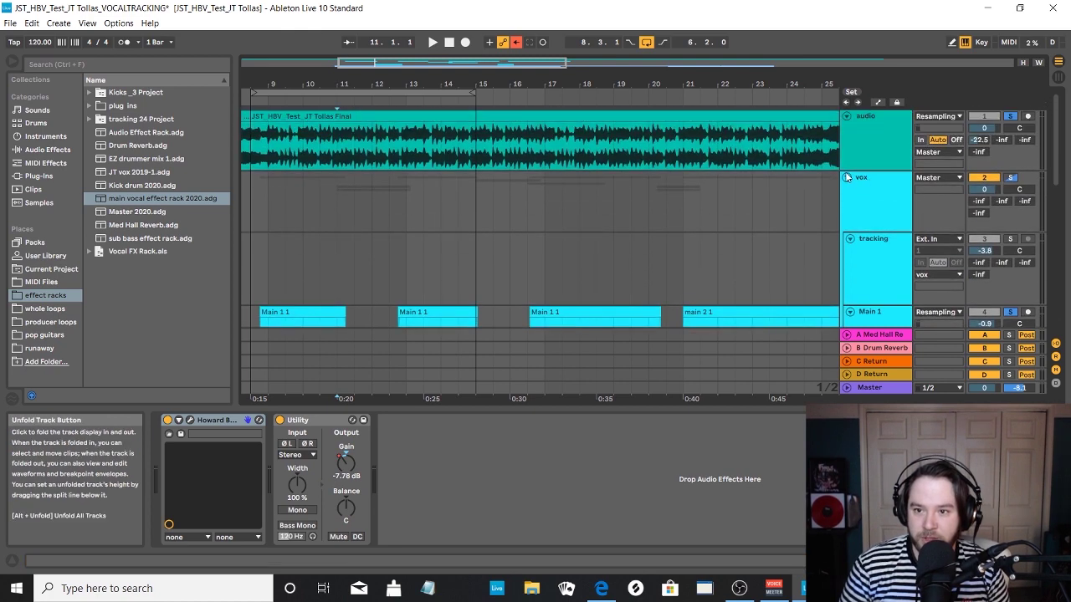
pyautogui.scroll(-1, 813, 225)
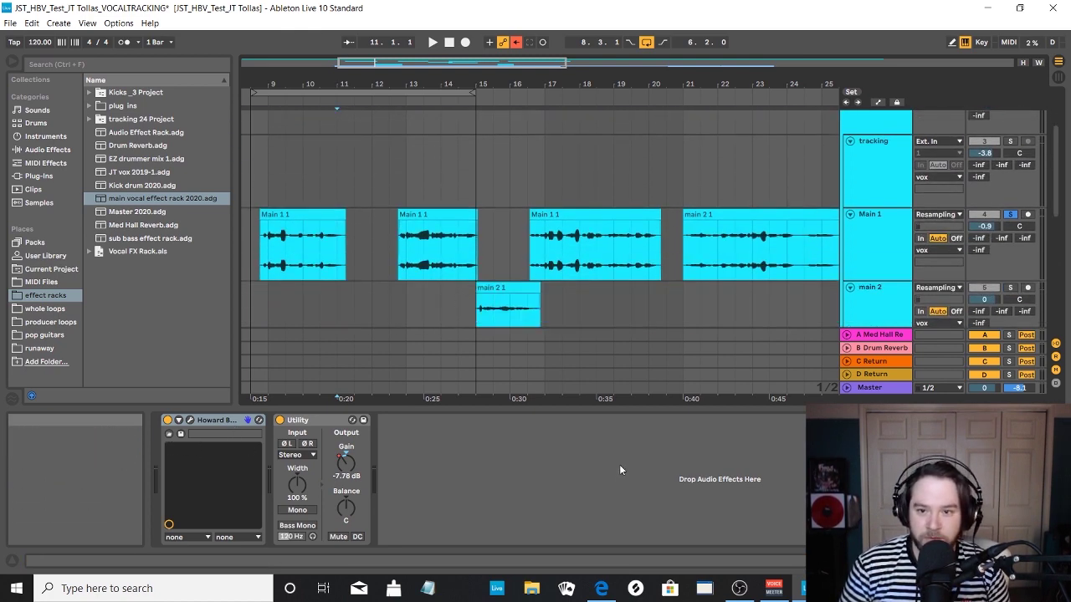
pyautogui.scroll(-5, 654, 246)
pyautogui.scroll(6, 812, 184)
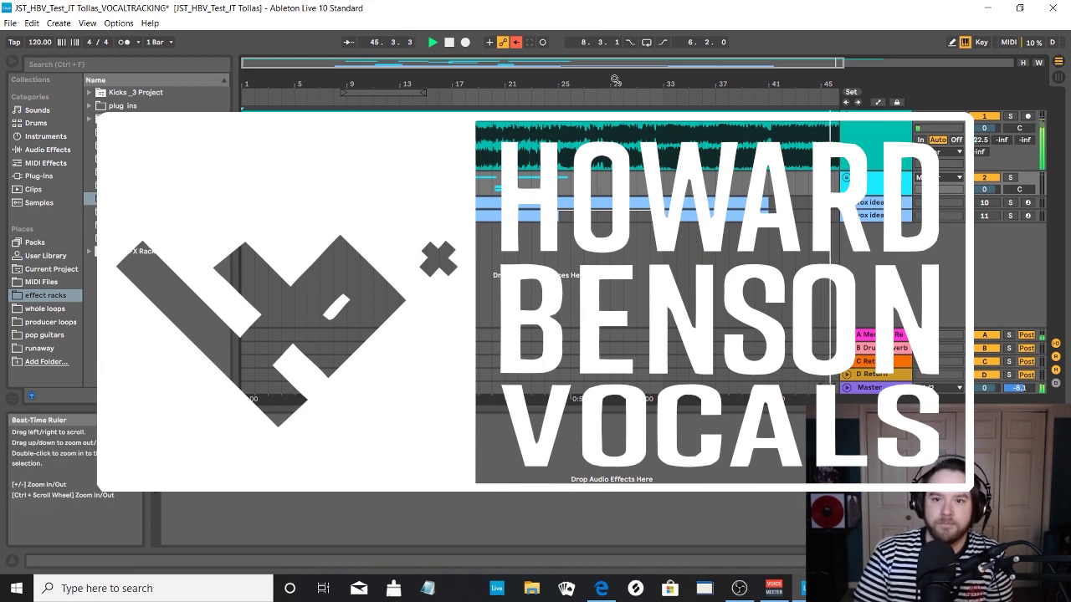
pyautogui.moveTo(686, 84); pyautogui.dragTo(527, 85)
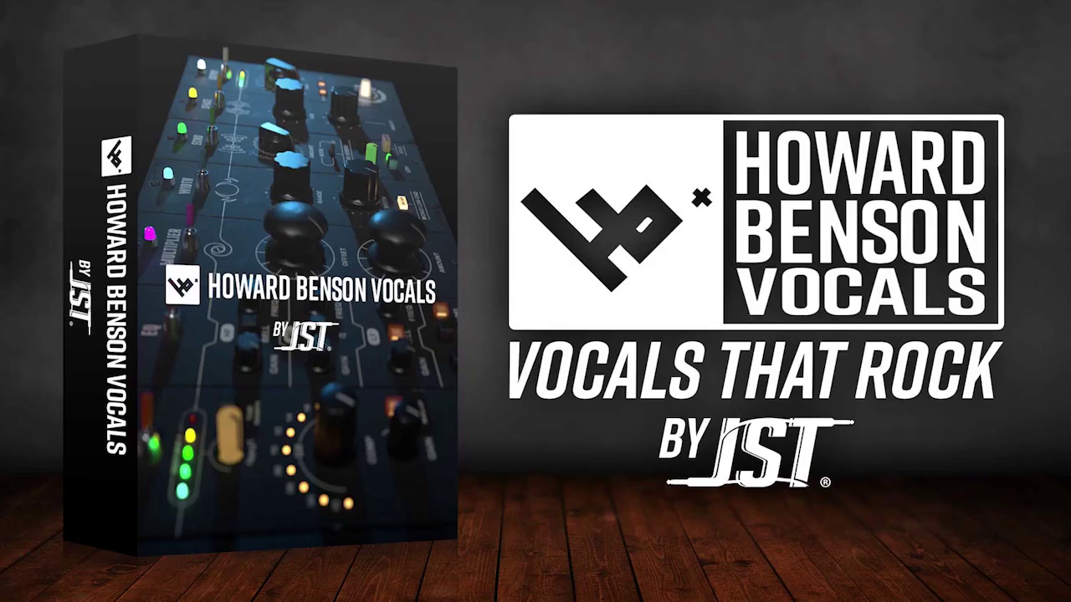